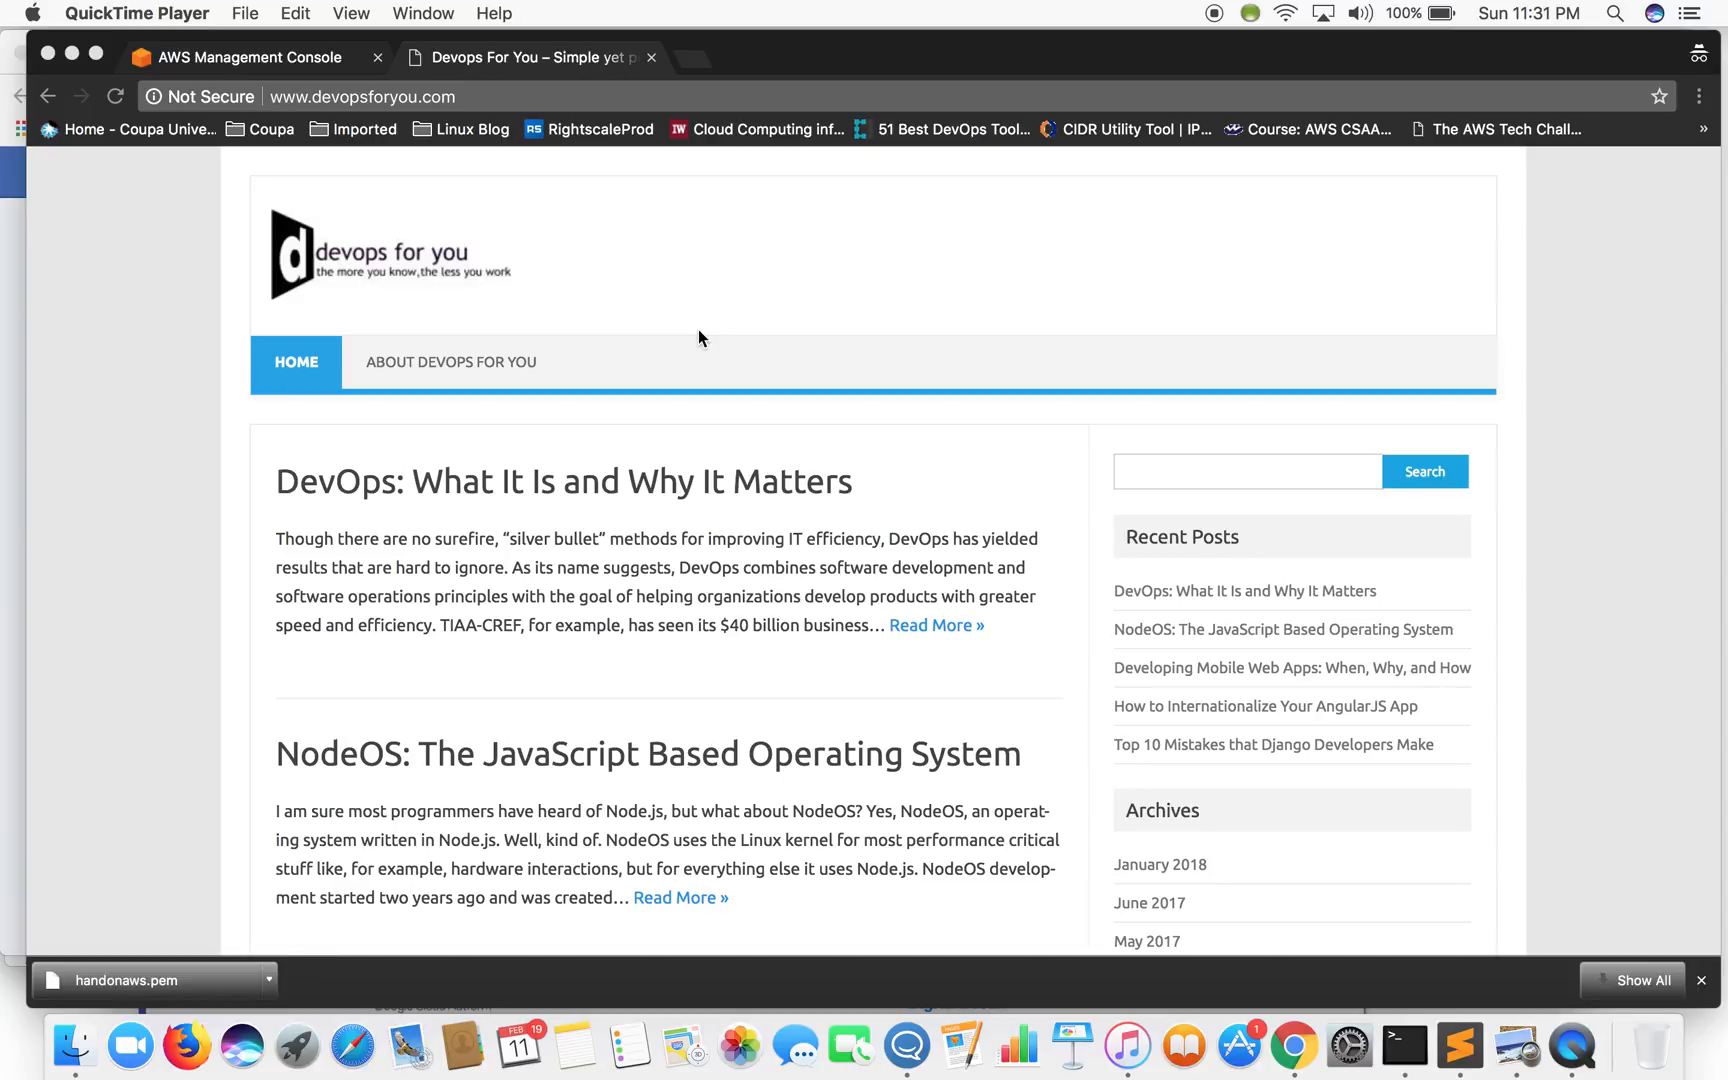
- Confirm the N. Virginia region and navigate to the EC2 service from the Services menu
{"action": "left_click", "coordinate": [284, 56]}
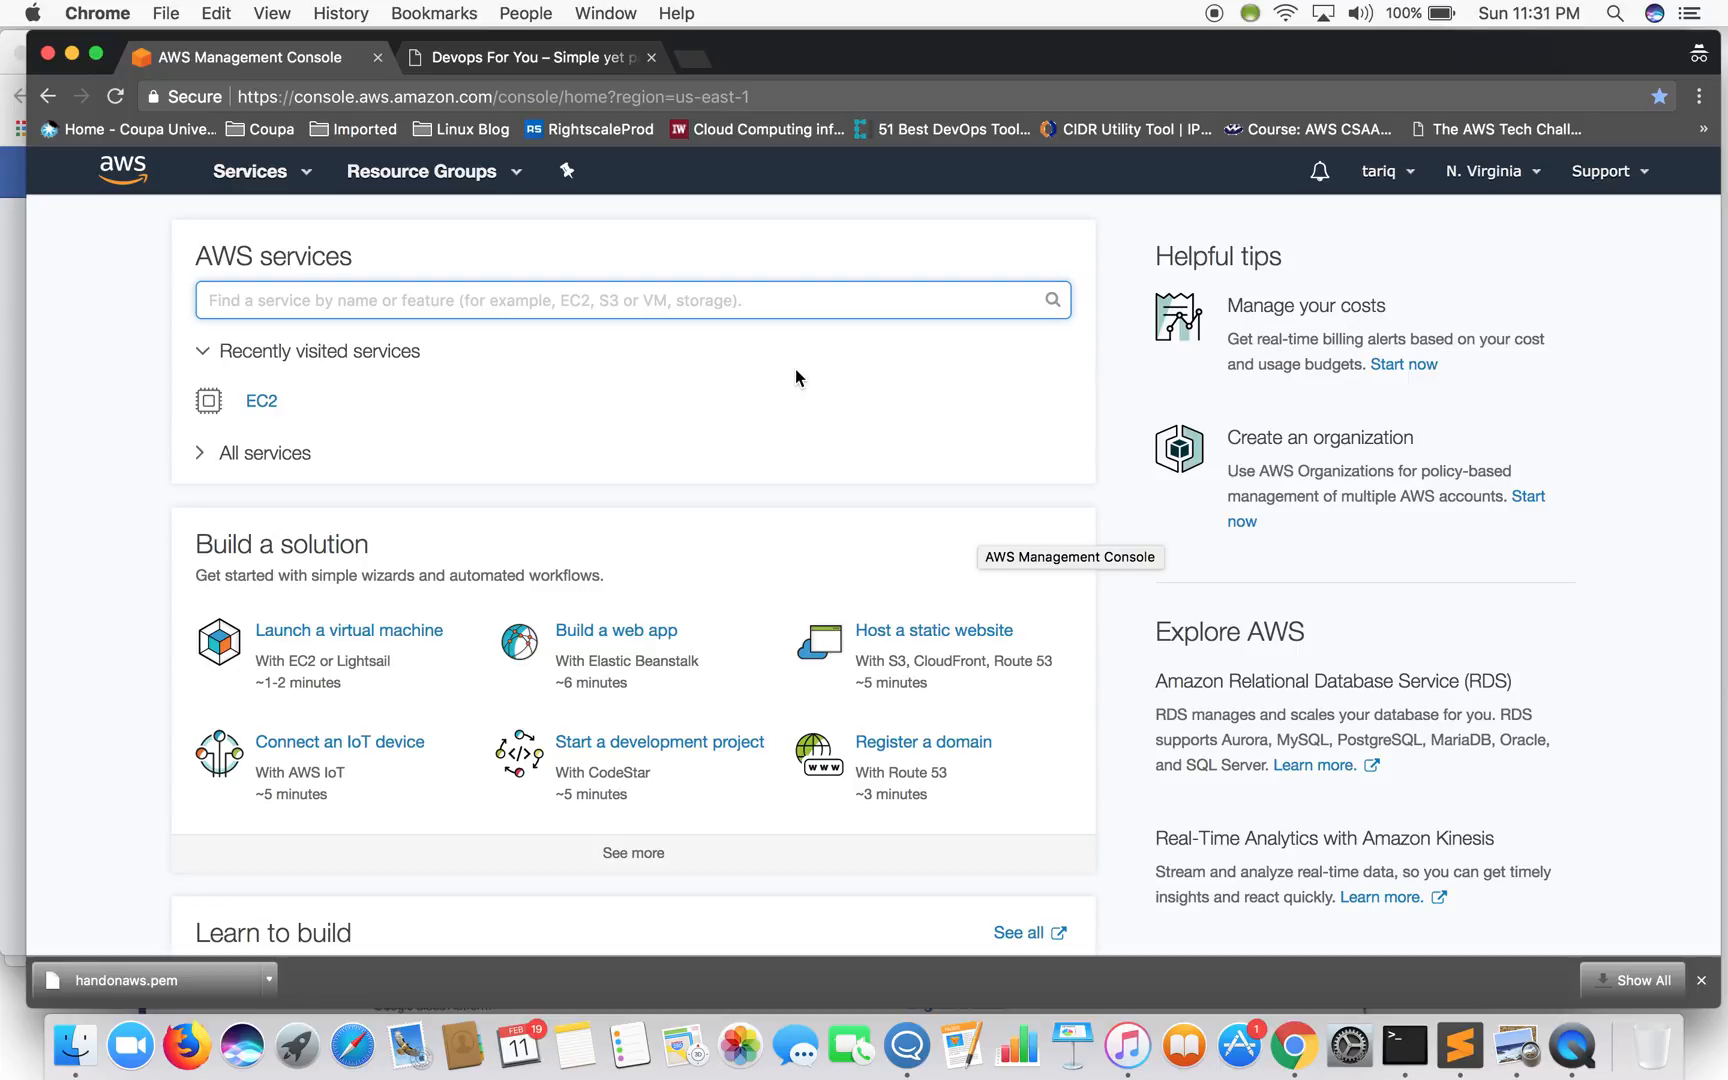
{"action": "left_click", "coordinate": [1492, 172]}
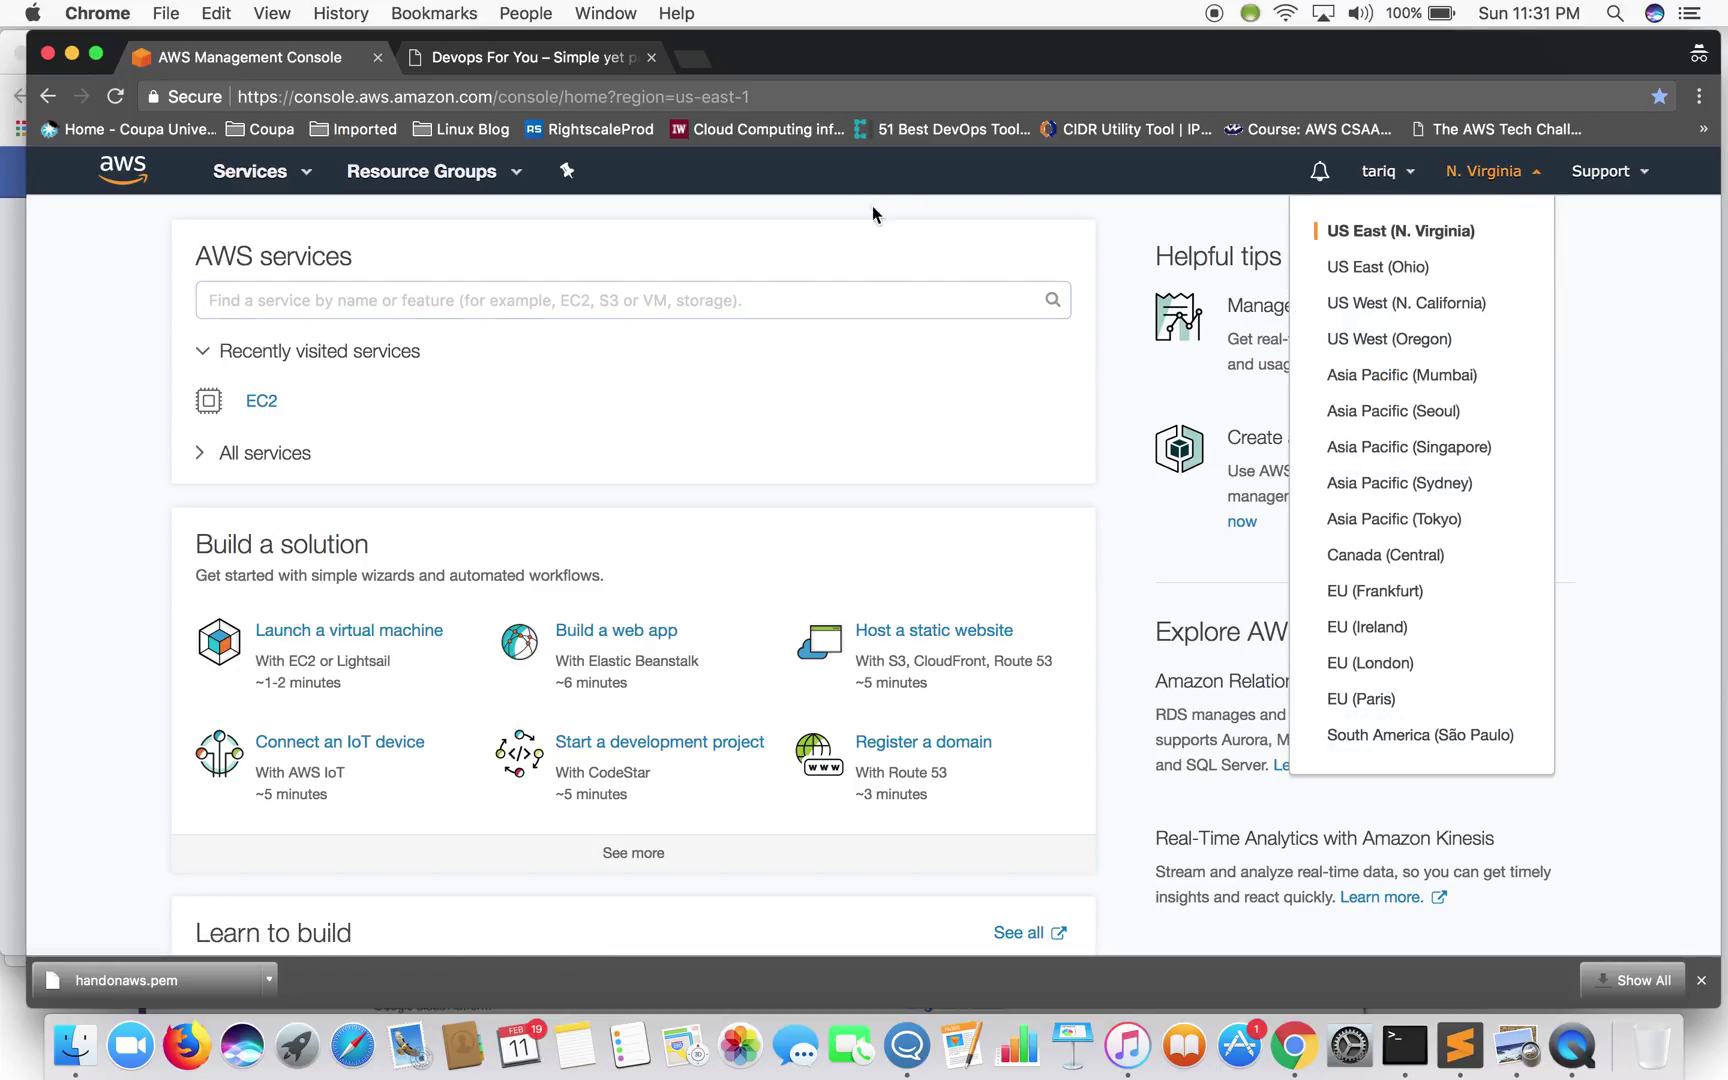
{"action": "left_click", "coordinate": [877, 251]}
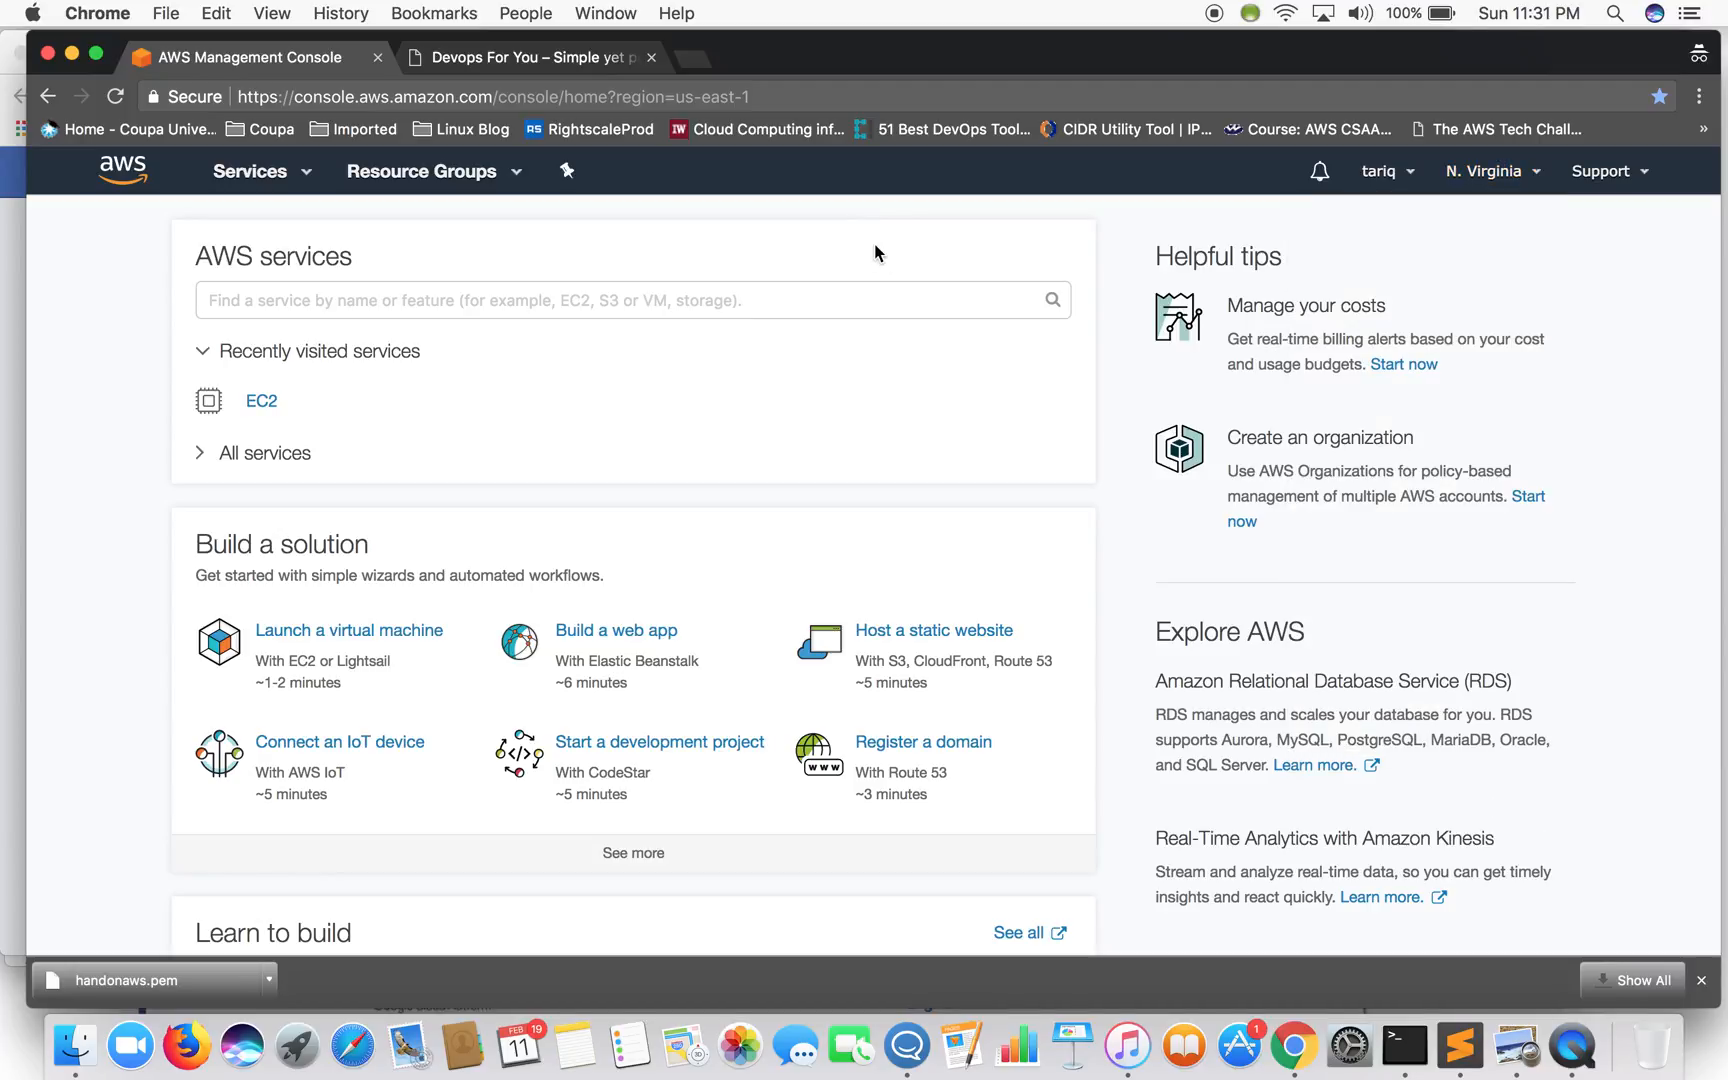
{"action": "left_click", "coordinate": [303, 176]}
{"action": "left_click", "coordinate": [401, 365]}
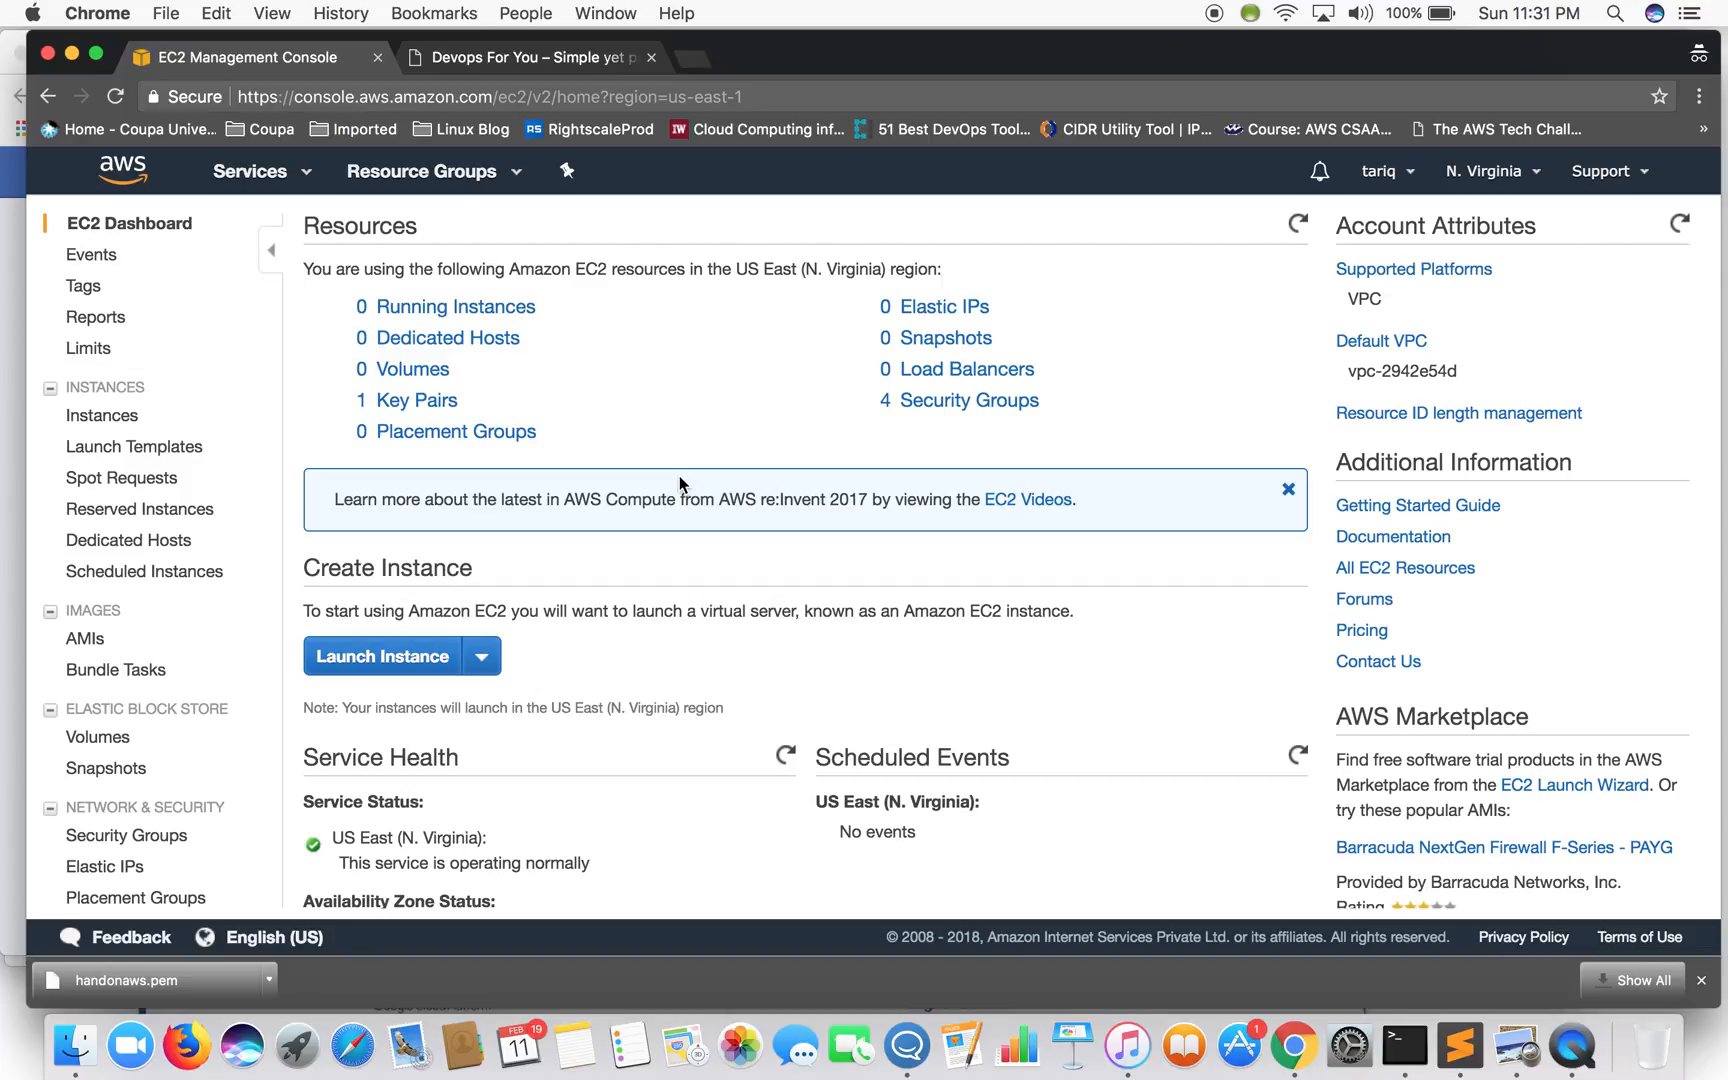
- View the Instances list from the dashboard and start the Launch Instance wizard
{"action": "left_click", "coordinate": [561, 322]}
{"action": "left_click", "coordinate": [524, 311]}
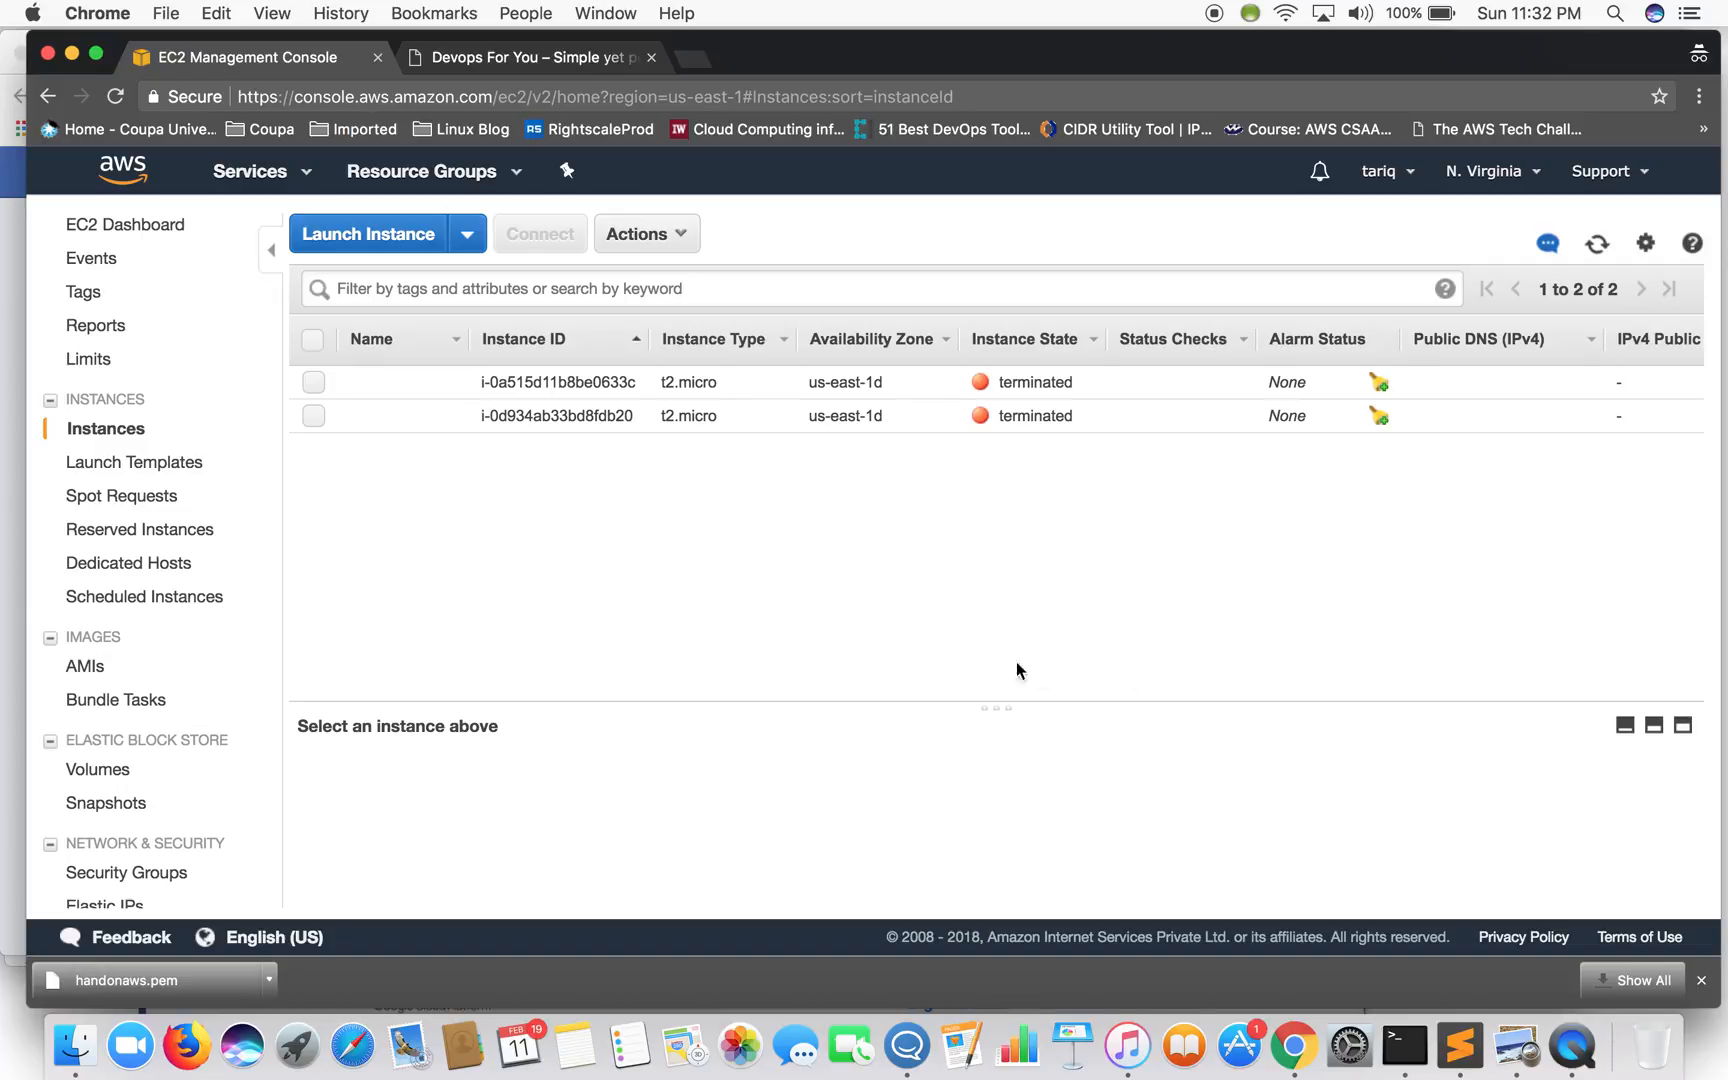
{"action": "left_click", "coordinate": [391, 236]}
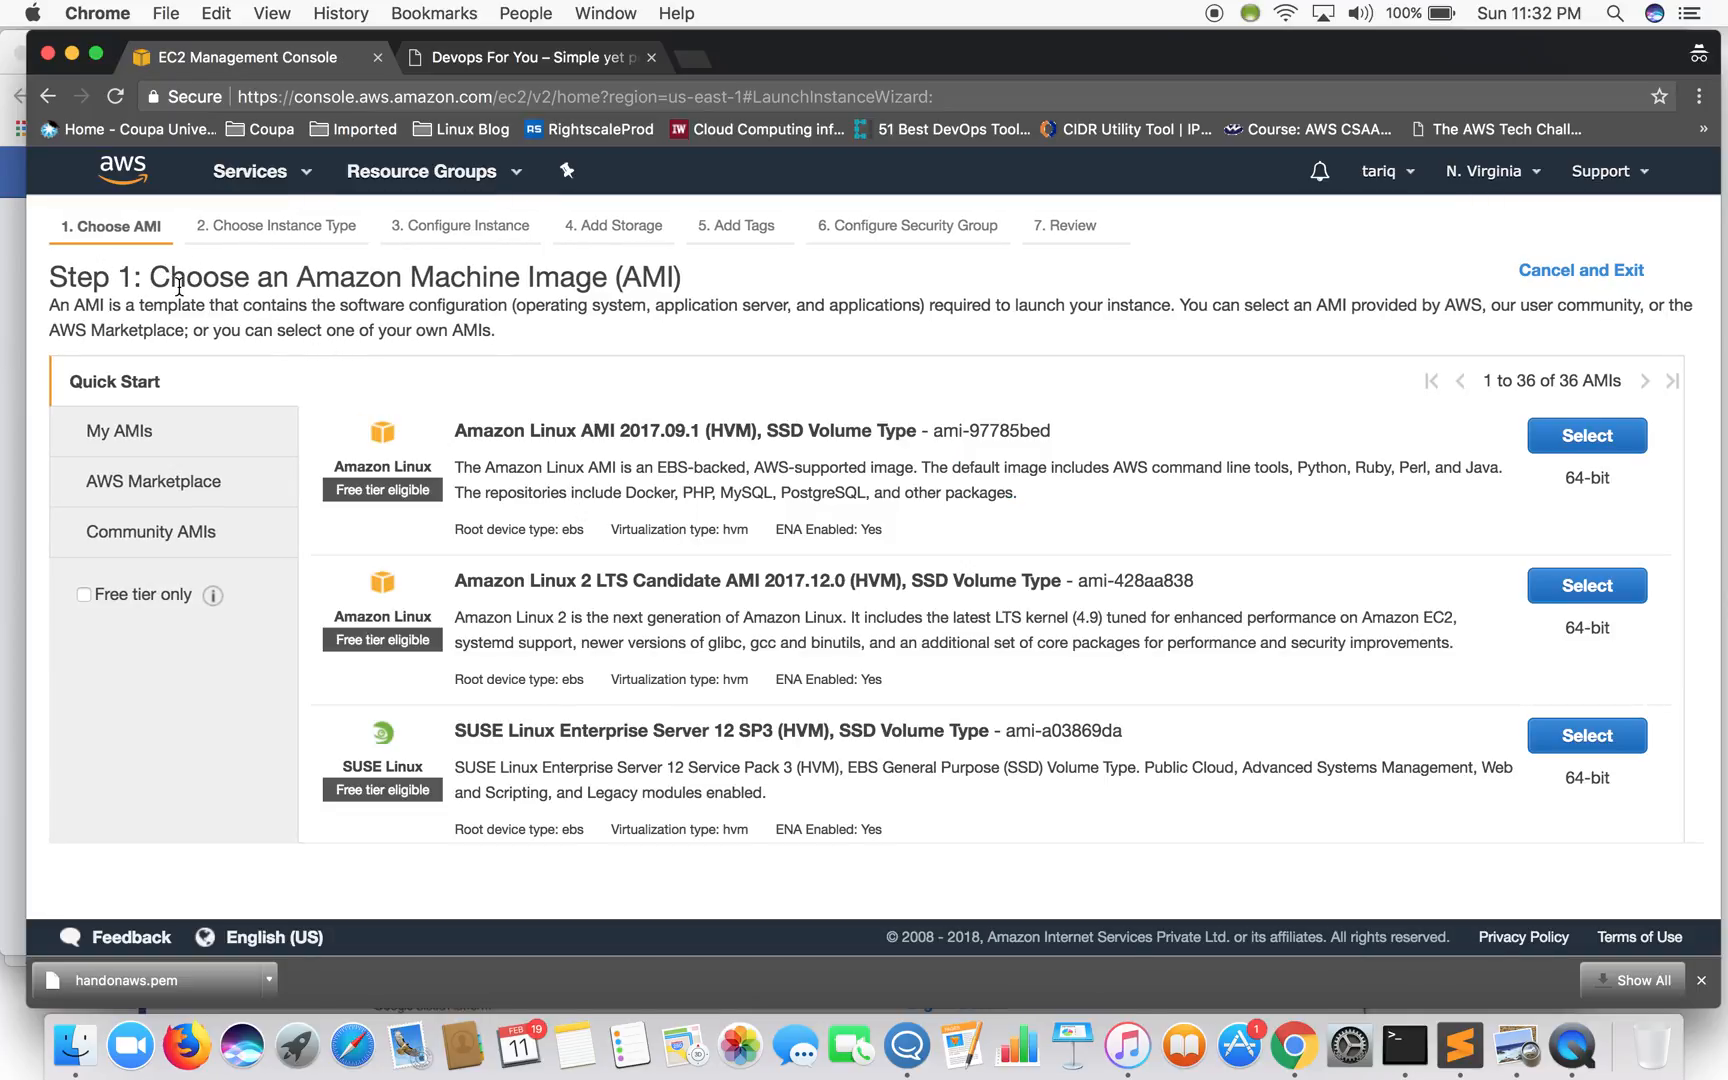
- Choose the Amazon Linux AMI 2017.09.1 (HVM), SSD Volume Type image
{"action": "left_click_drag", "start_coordinate": [162, 278], "coordinate": [605, 281]}
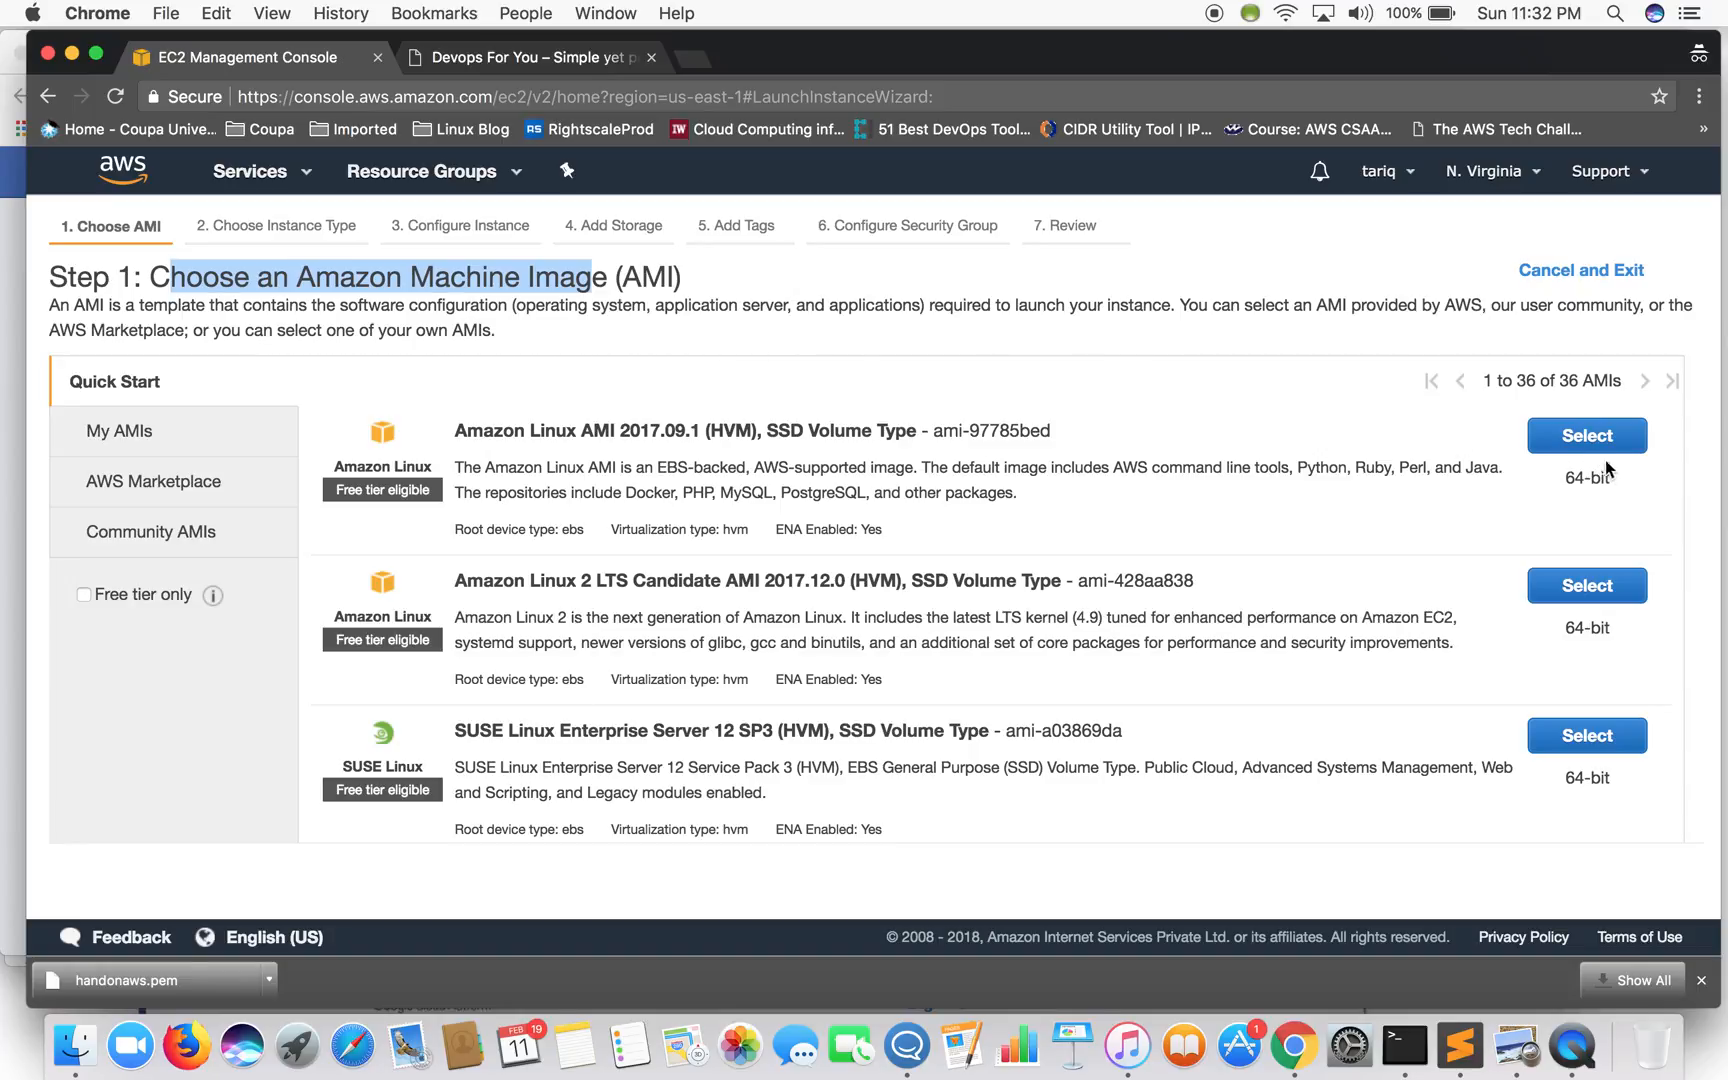
{"action": "left_click", "coordinate": [1587, 436]}
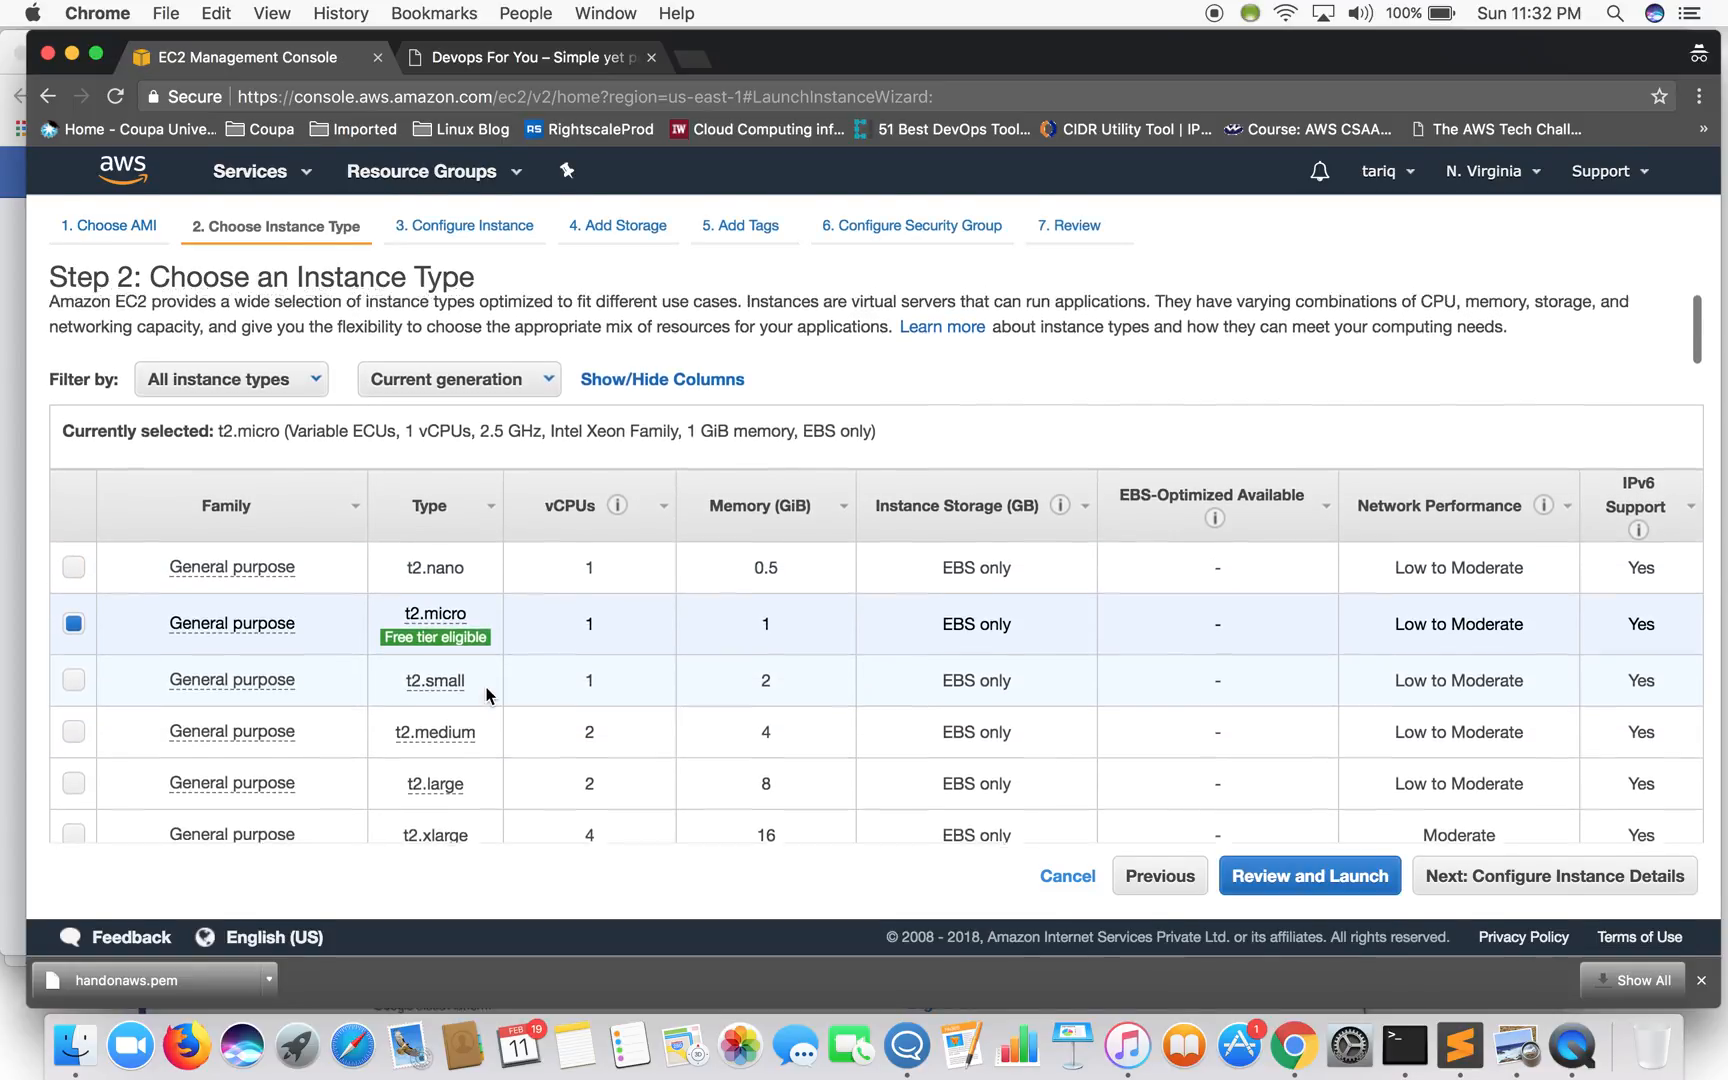
{"action": "left_click_drag", "start_coordinate": [148, 277], "coordinate": [459, 277]}
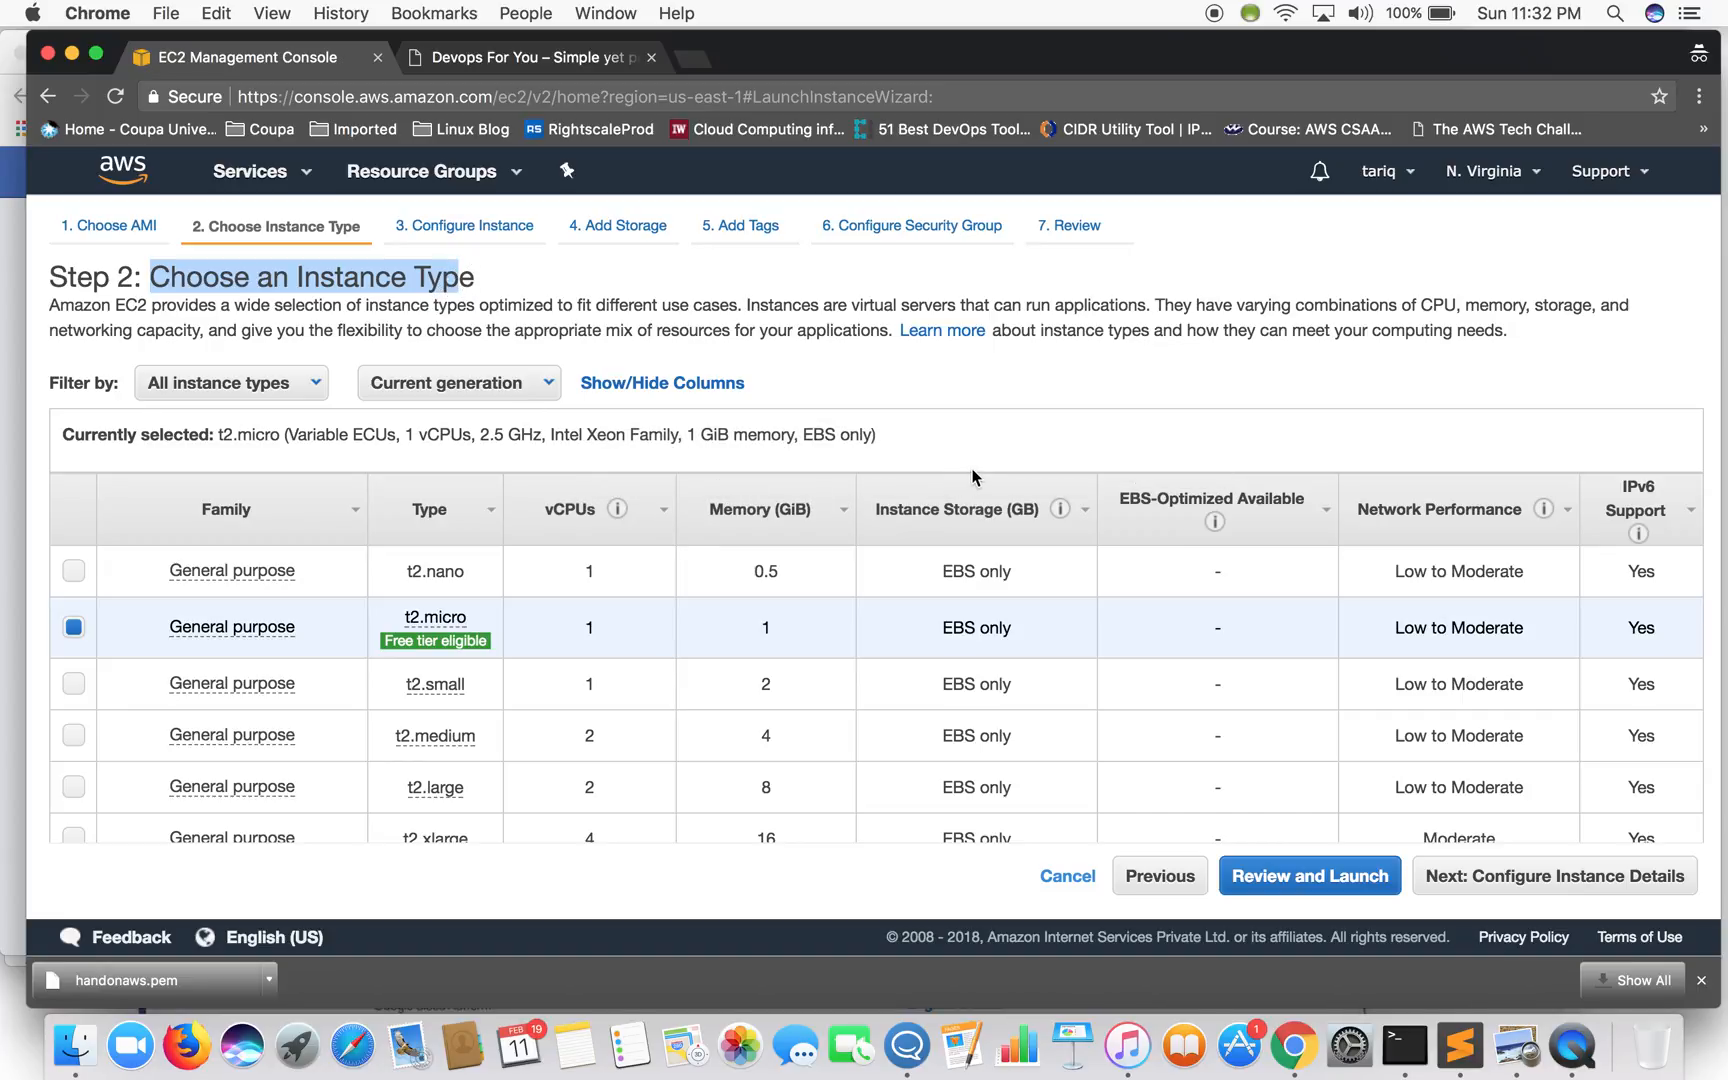
{"action": "left_click", "coordinate": [851, 496]}
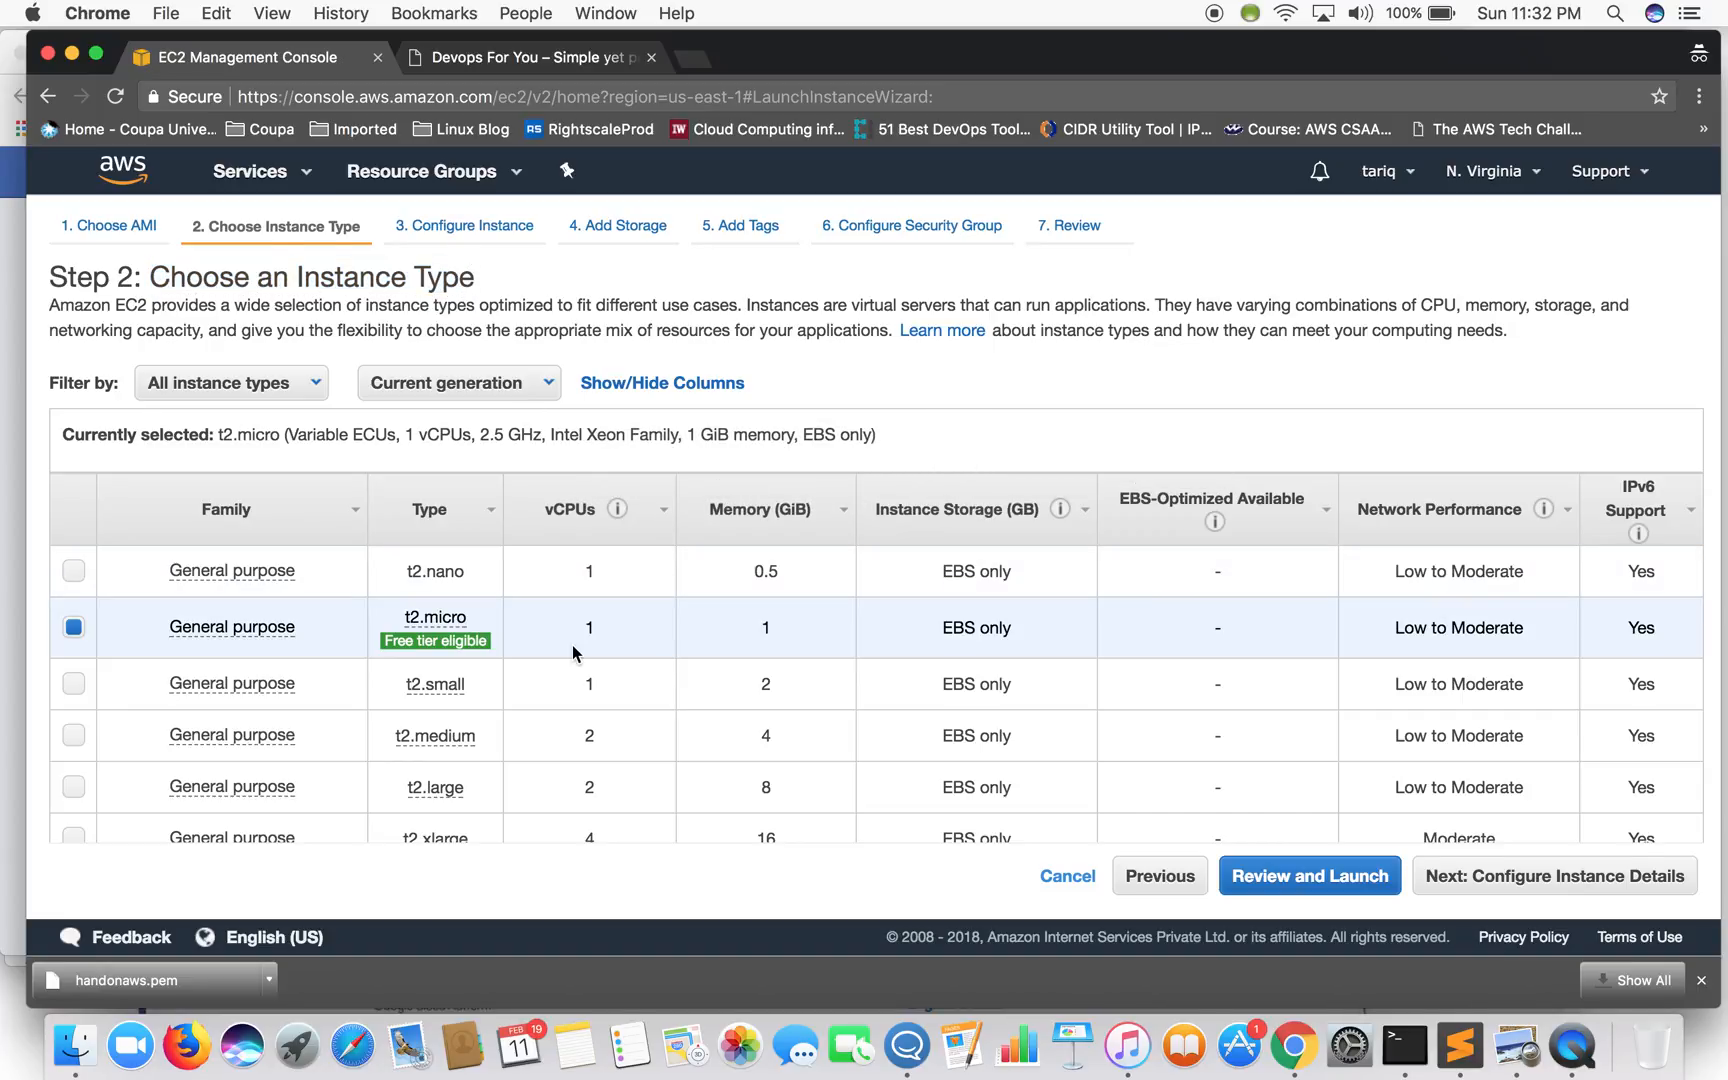
{"action": "scroll", "coordinate": [572, 645], "scroll_direction": "down", "scroll_amount": 3}
{"action": "scroll", "coordinate": [573, 646], "scroll_direction": "down", "scroll_amount": 3}
{"action": "scroll", "coordinate": [572, 645], "scroll_direction": "down", "scroll_amount": 3}
{"action": "scroll", "coordinate": [573, 645], "scroll_direction": "down", "scroll_amount": 2}
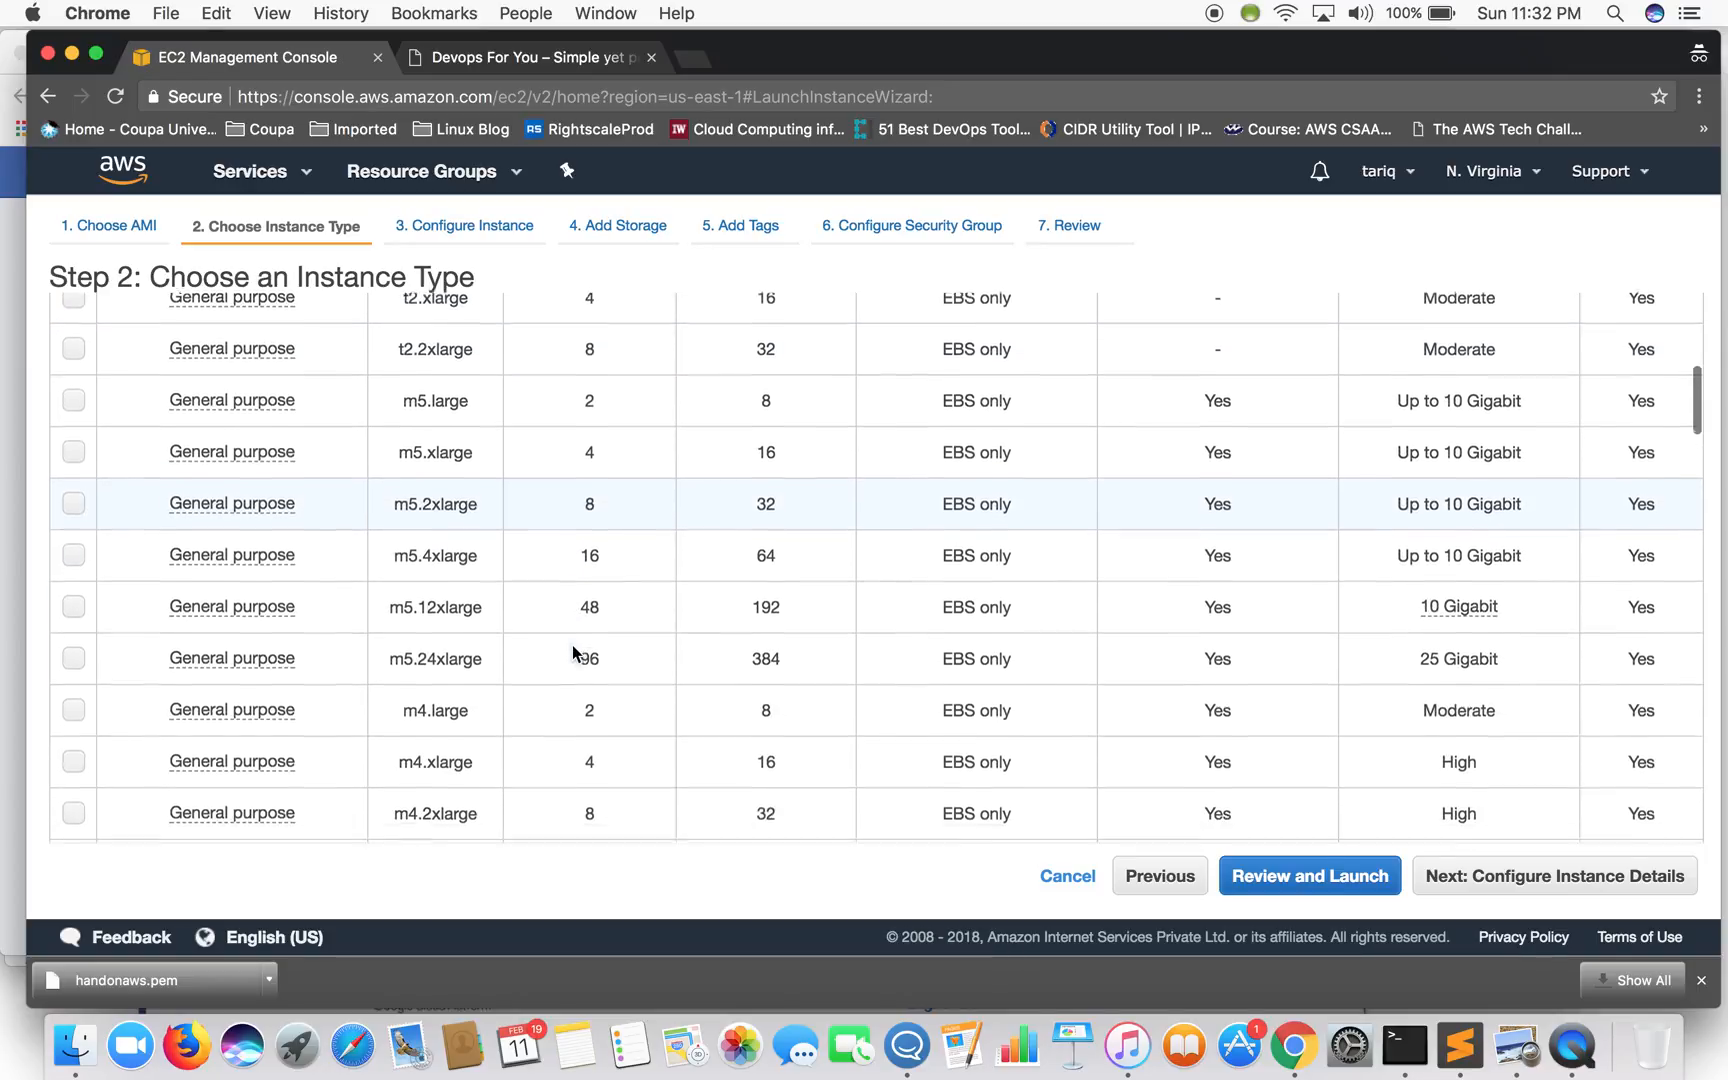
{"action": "scroll", "coordinate": [573, 646], "scroll_direction": "down", "scroll_amount": 2}
{"action": "scroll", "coordinate": [572, 646], "scroll_direction": "down", "scroll_amount": 2}
{"action": "scroll", "coordinate": [572, 645], "scroll_direction": "down", "scroll_amount": 2}
{"action": "scroll", "coordinate": [573, 645], "scroll_direction": "down", "scroll_amount": 1}
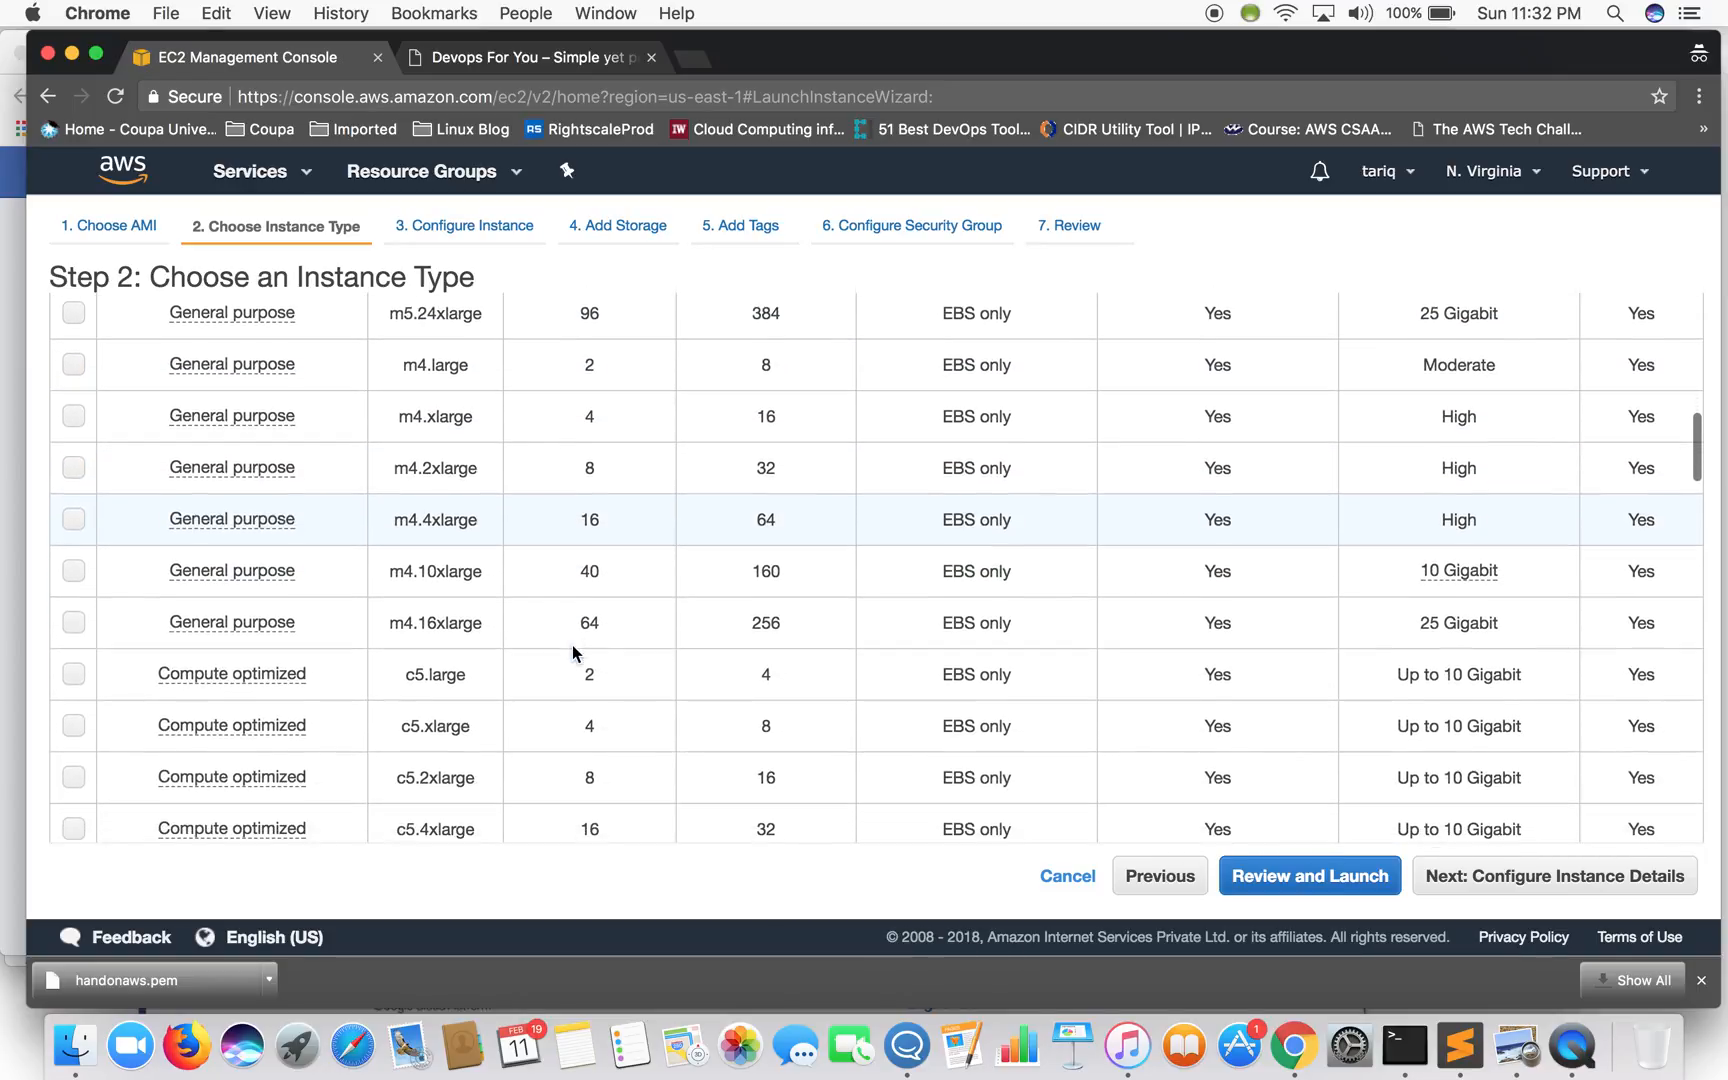
{"action": "scroll", "coordinate": [572, 645], "scroll_direction": "down", "scroll_amount": 1}
{"action": "scroll", "coordinate": [573, 645], "scroll_direction": "down", "scroll_amount": 1}
{"action": "scroll", "coordinate": [573, 646], "scroll_direction": "down", "scroll_amount": 1}
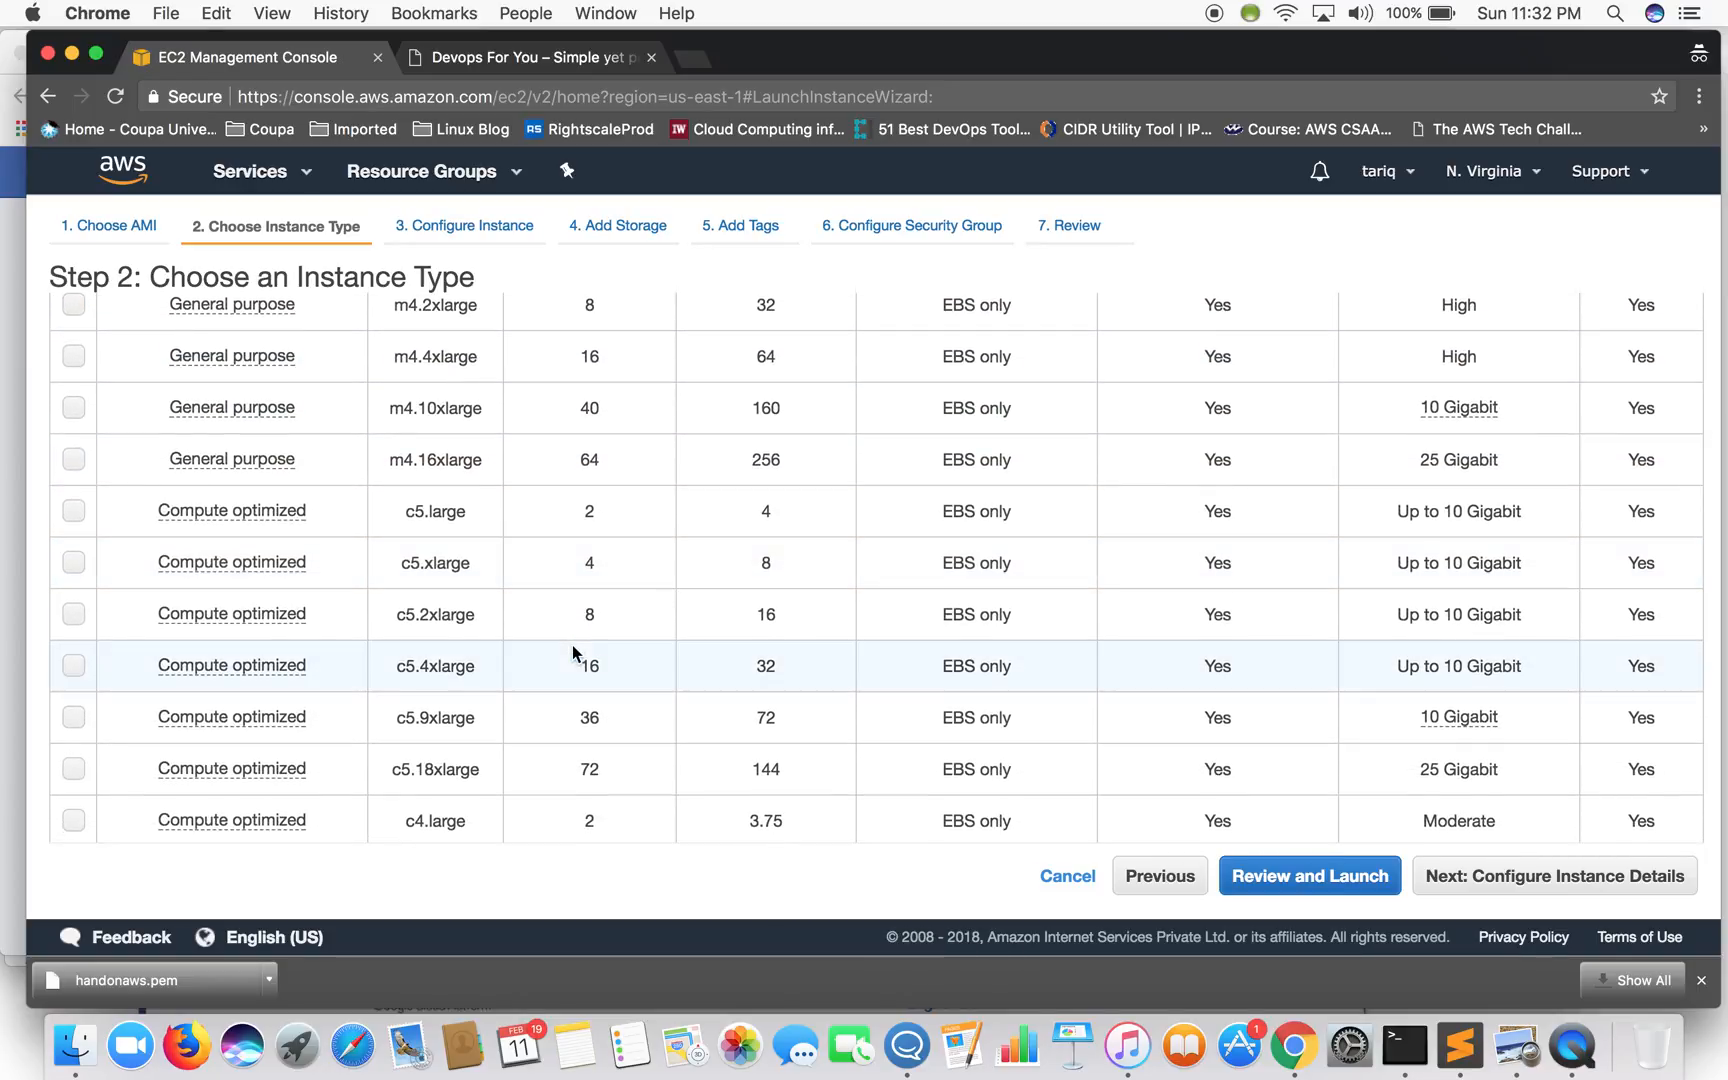
{"action": "scroll", "coordinate": [572, 646], "scroll_direction": "up", "scroll_amount": 1}
{"action": "scroll", "coordinate": [573, 645], "scroll_direction": "up", "scroll_amount": 4}
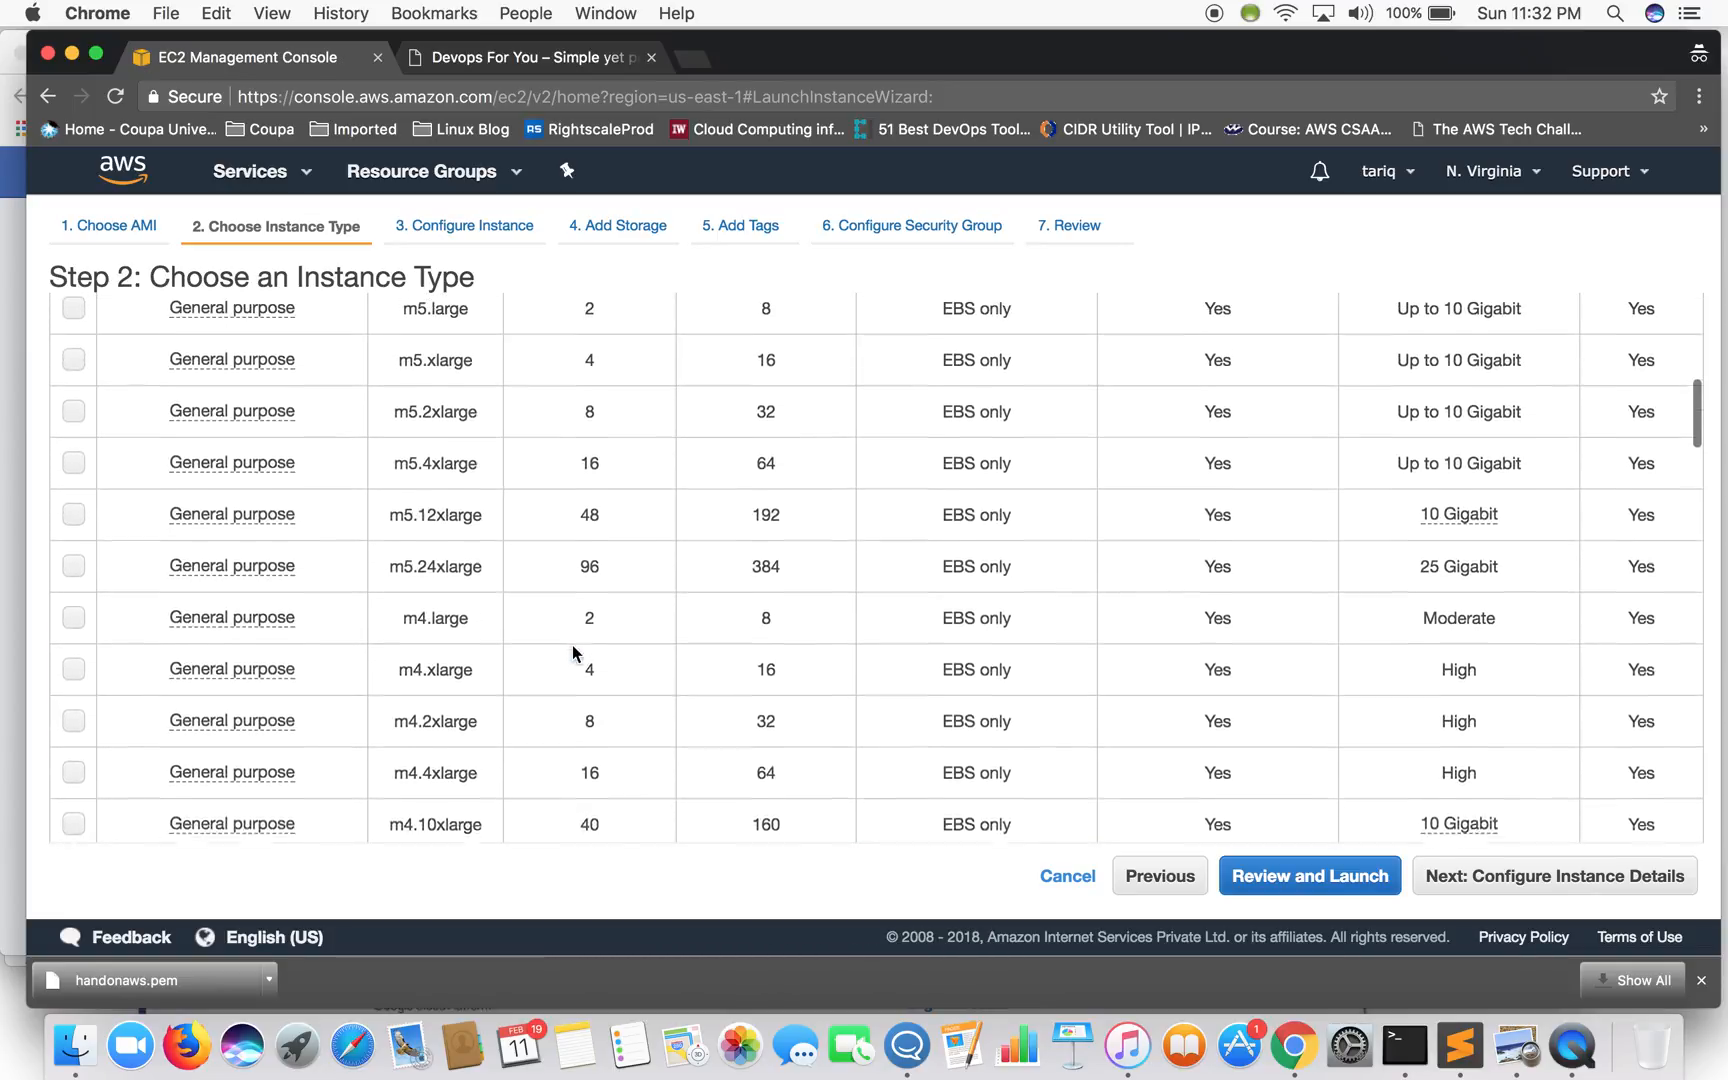
{"action": "scroll", "coordinate": [573, 645], "scroll_direction": "up", "scroll_amount": 4}
{"action": "scroll", "coordinate": [573, 646], "scroll_direction": "up", "scroll_amount": 3}
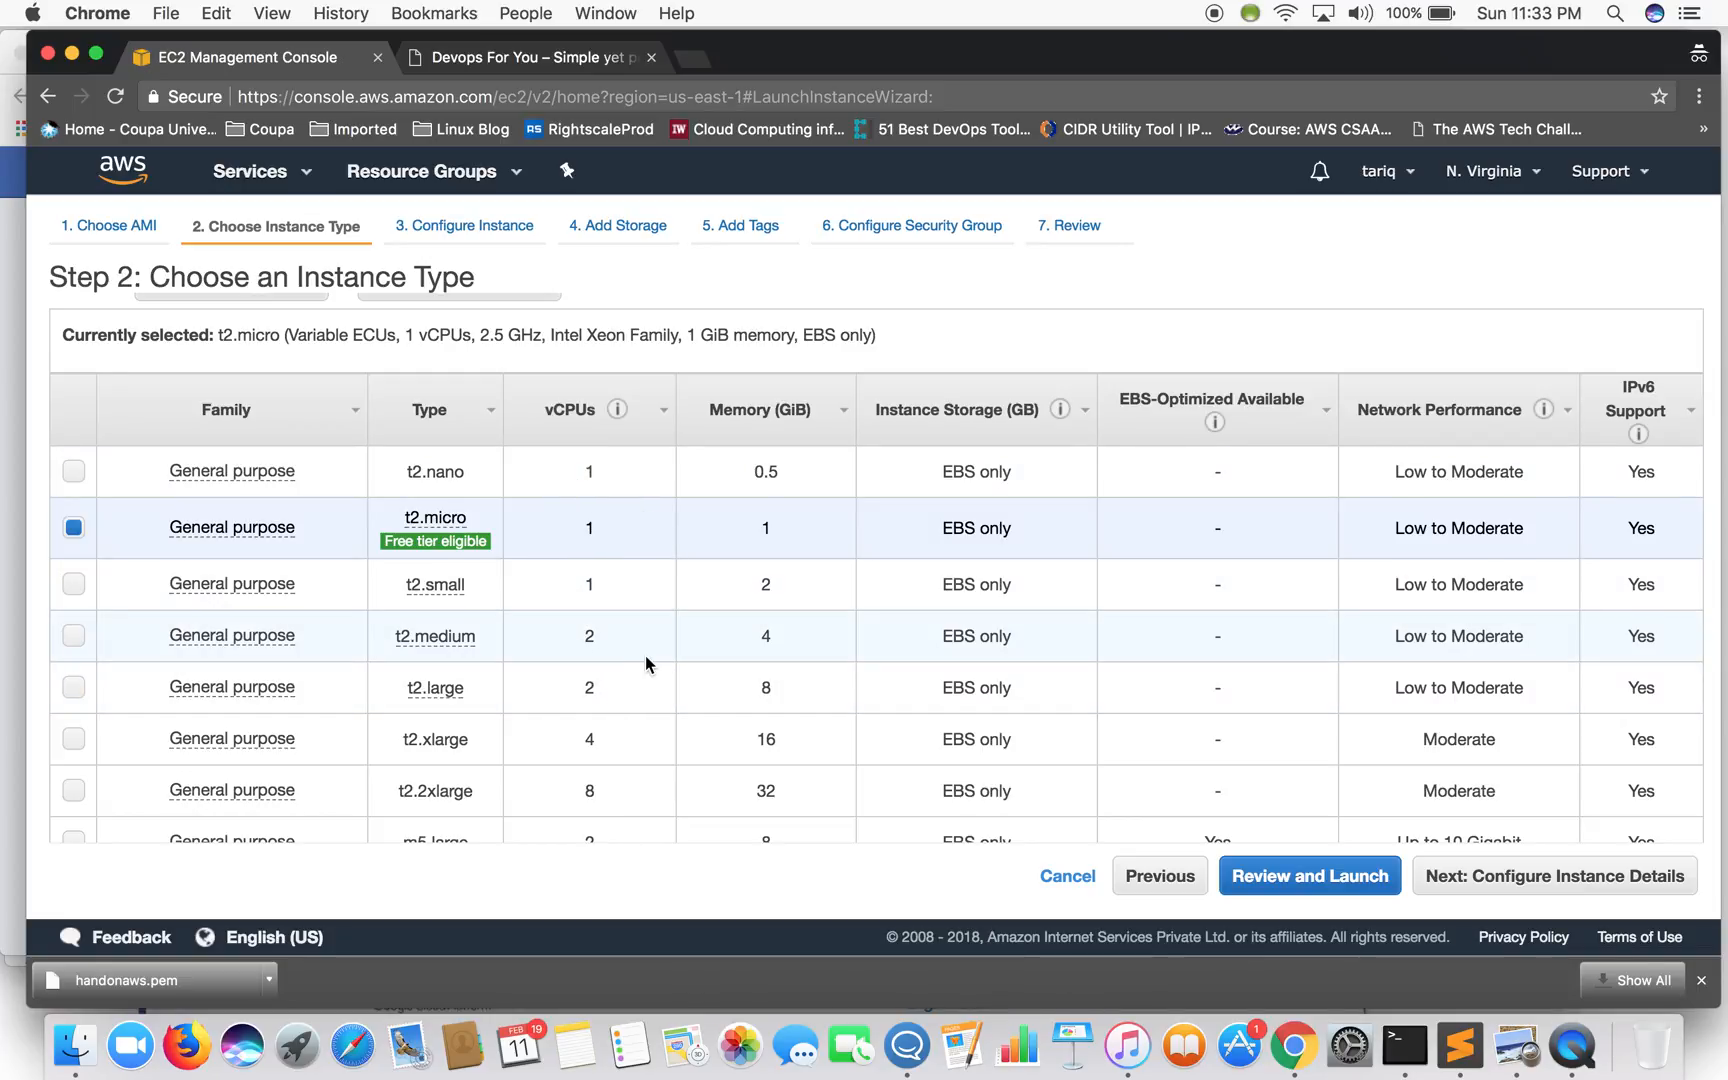
{"action": "scroll", "coordinate": [645, 656], "scroll_direction": "down", "scroll_amount": 8}
{"action": "scroll", "coordinate": [646, 655], "scroll_direction": "down", "scroll_amount": 4}
{"action": "scroll", "coordinate": [645, 654], "scroll_direction": "down", "scroll_amount": 2}
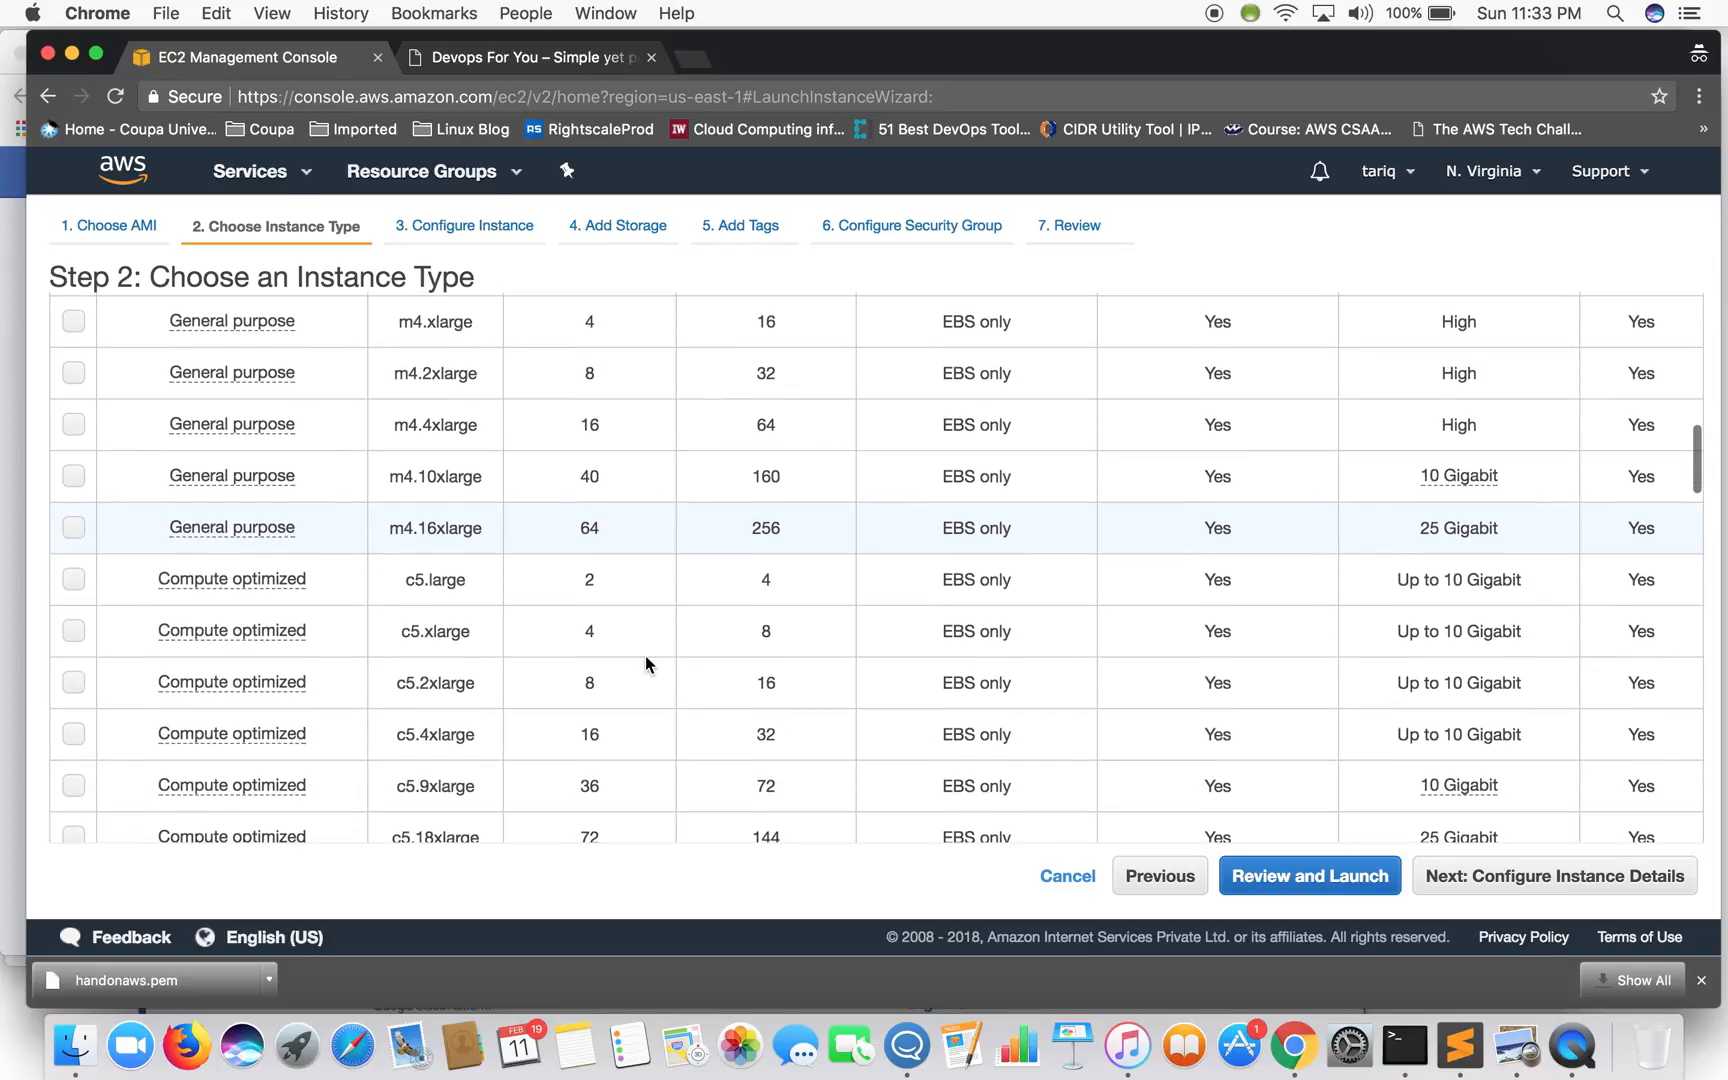
{"action": "scroll", "coordinate": [645, 654], "scroll_direction": "down", "scroll_amount": 1}
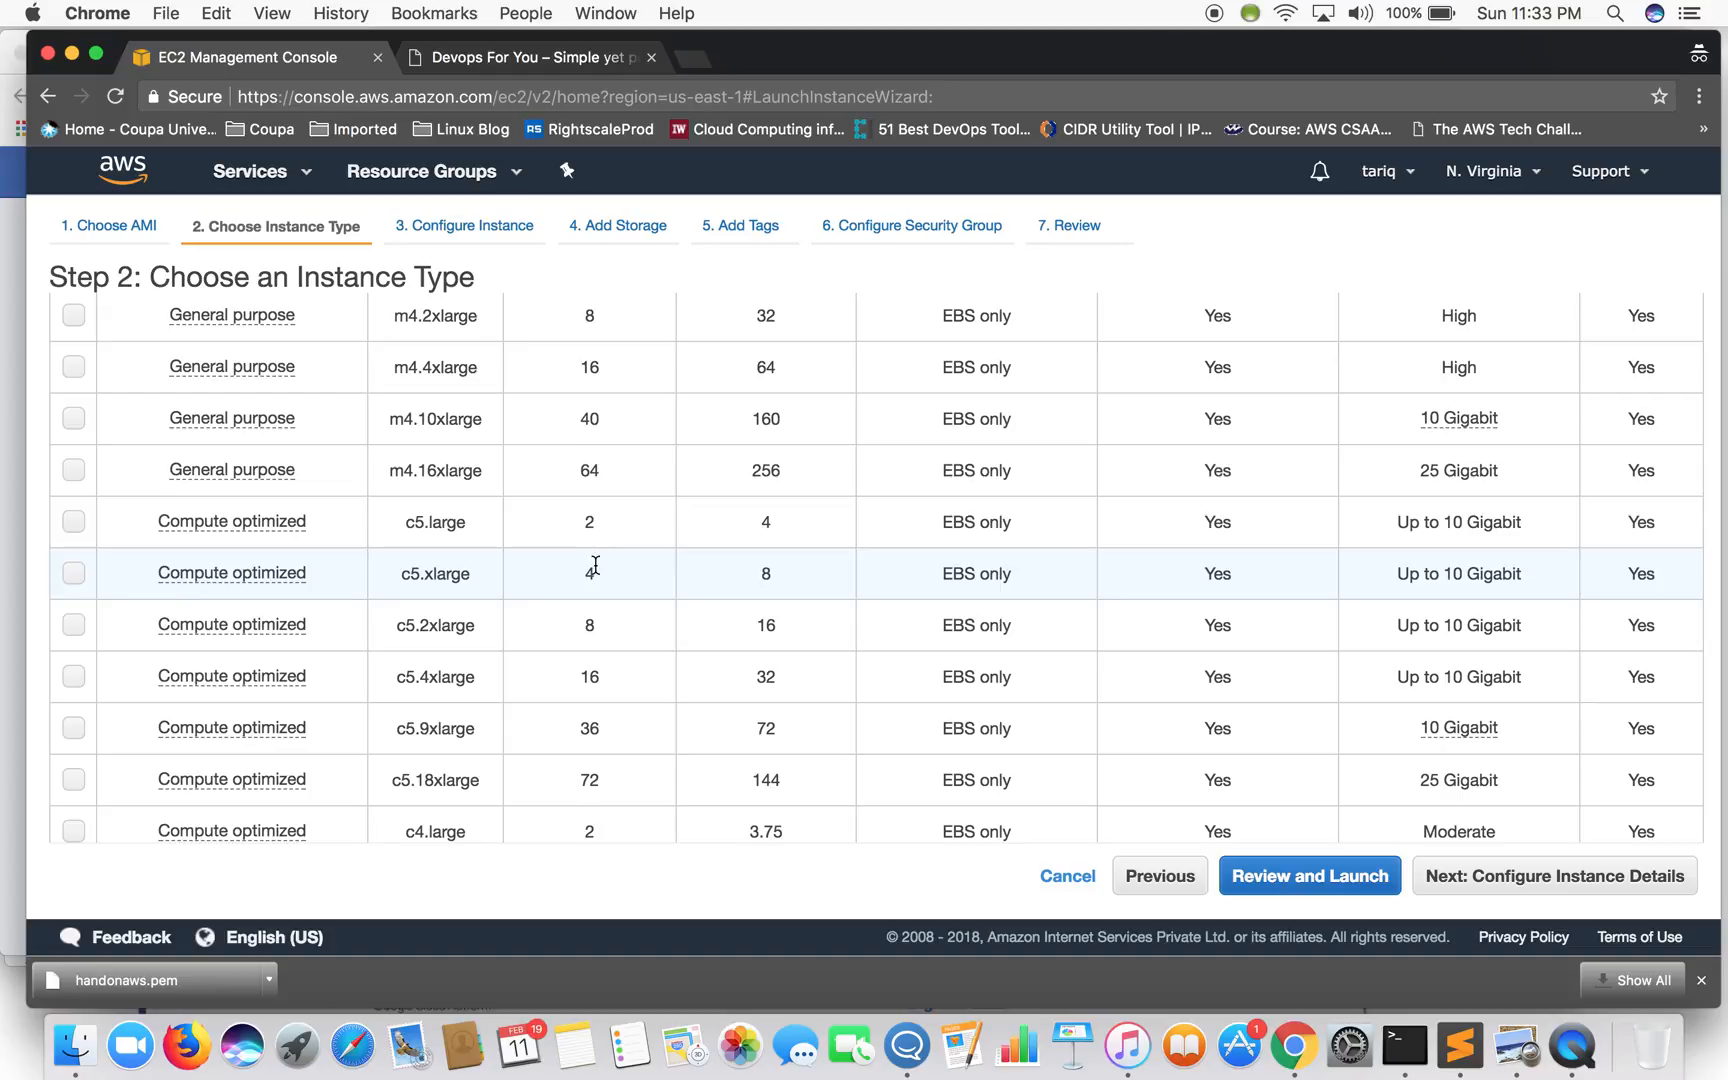
{"action": "scroll", "coordinate": [584, 531], "scroll_direction": "up", "scroll_amount": 10}
{"action": "scroll", "coordinate": [583, 531], "scroll_direction": "up", "scroll_amount": 5}
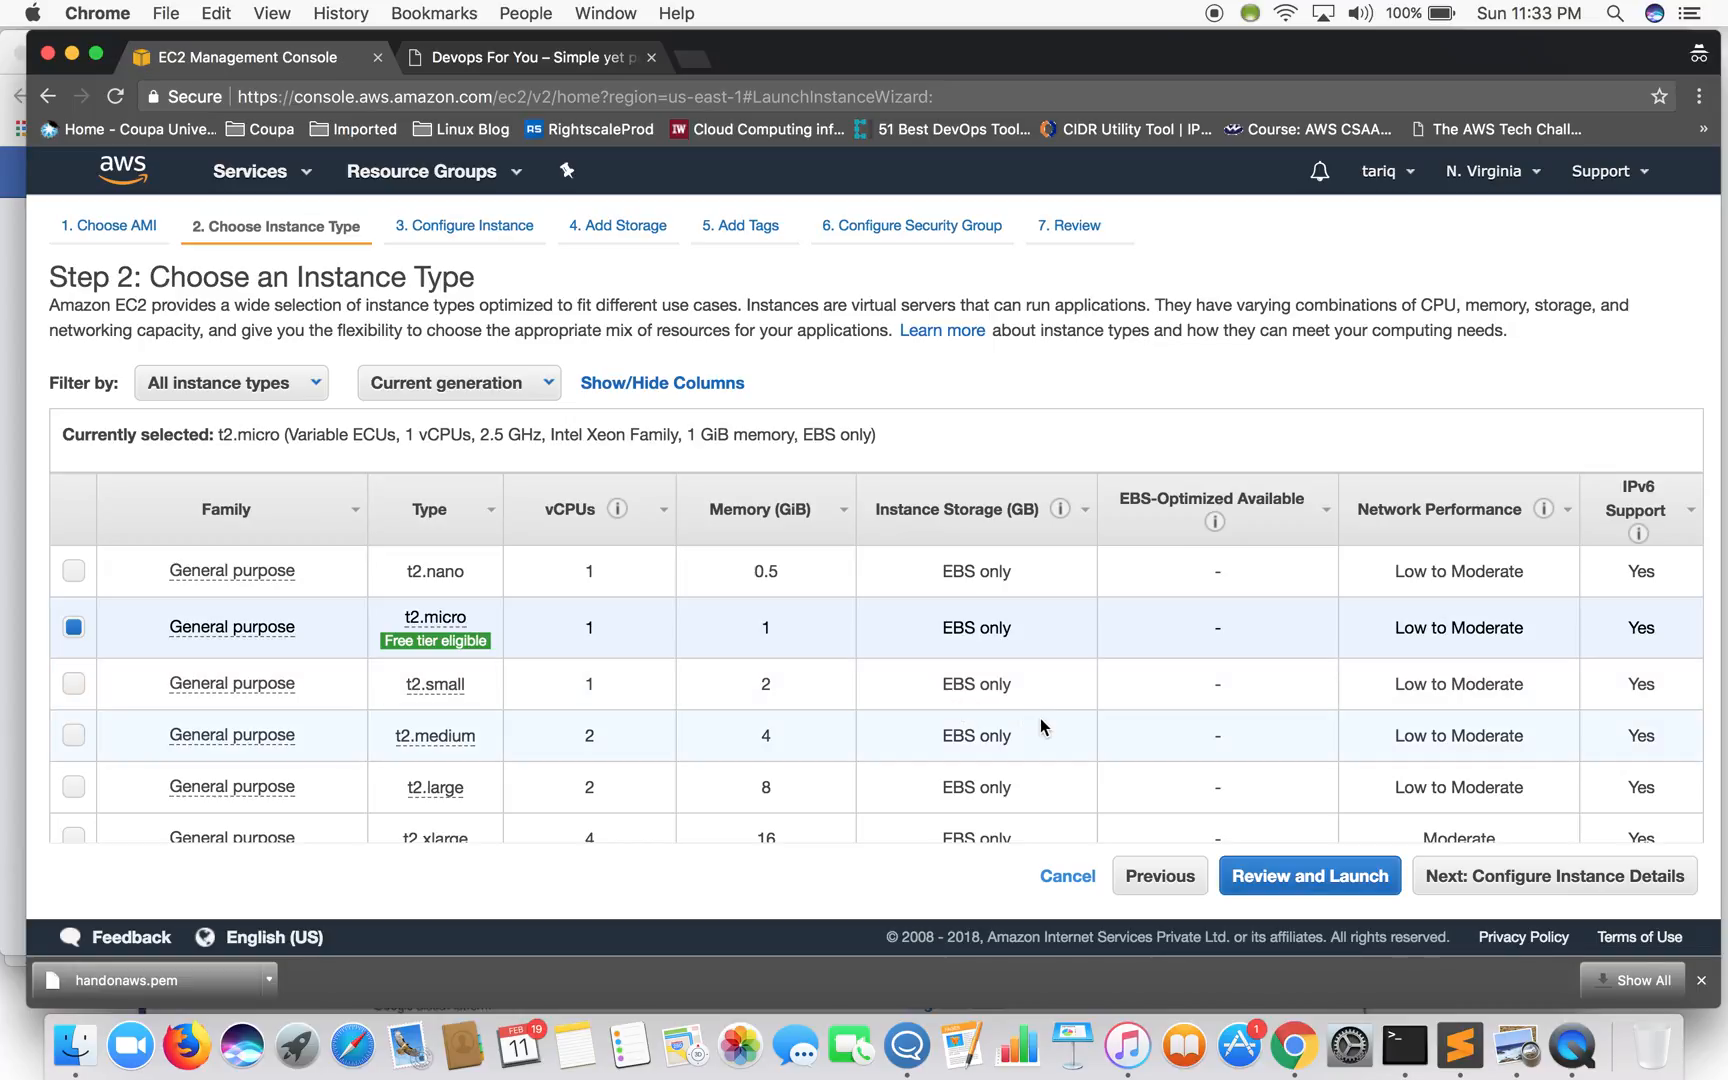
{"action": "left_click", "coordinate": [1511, 883]}
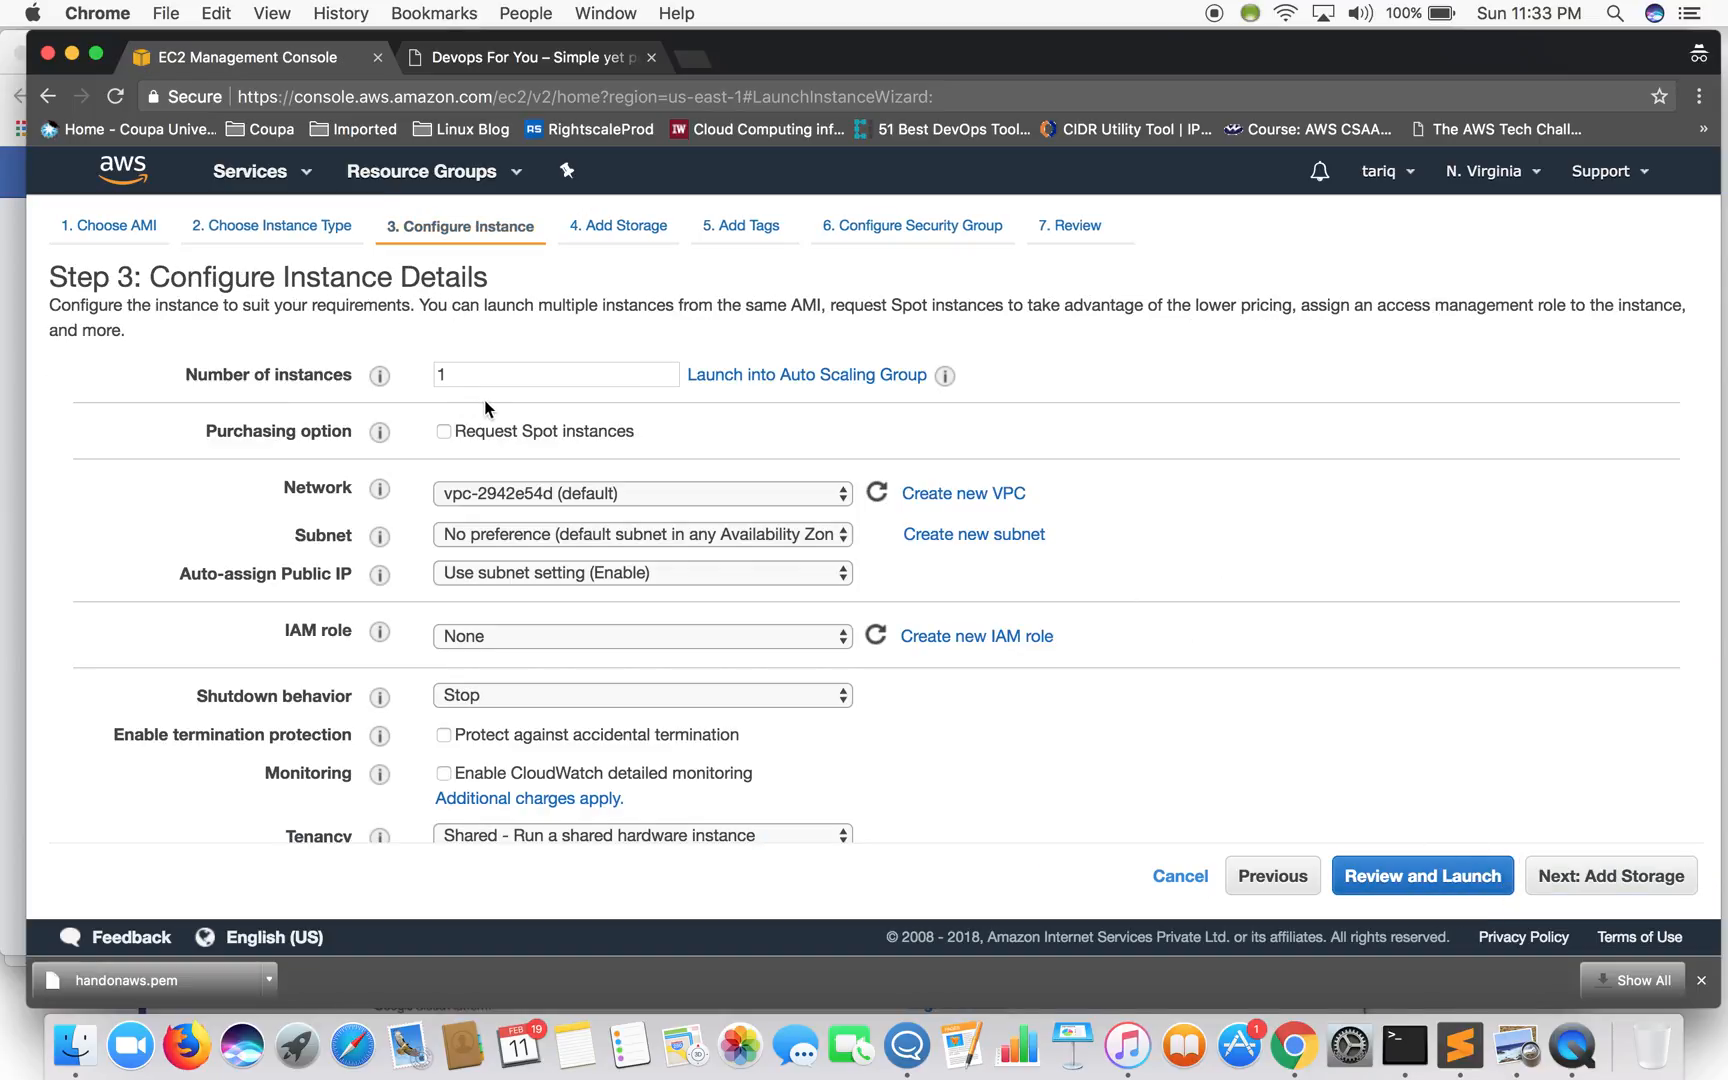
{"action": "left_click", "coordinate": [449, 374]}
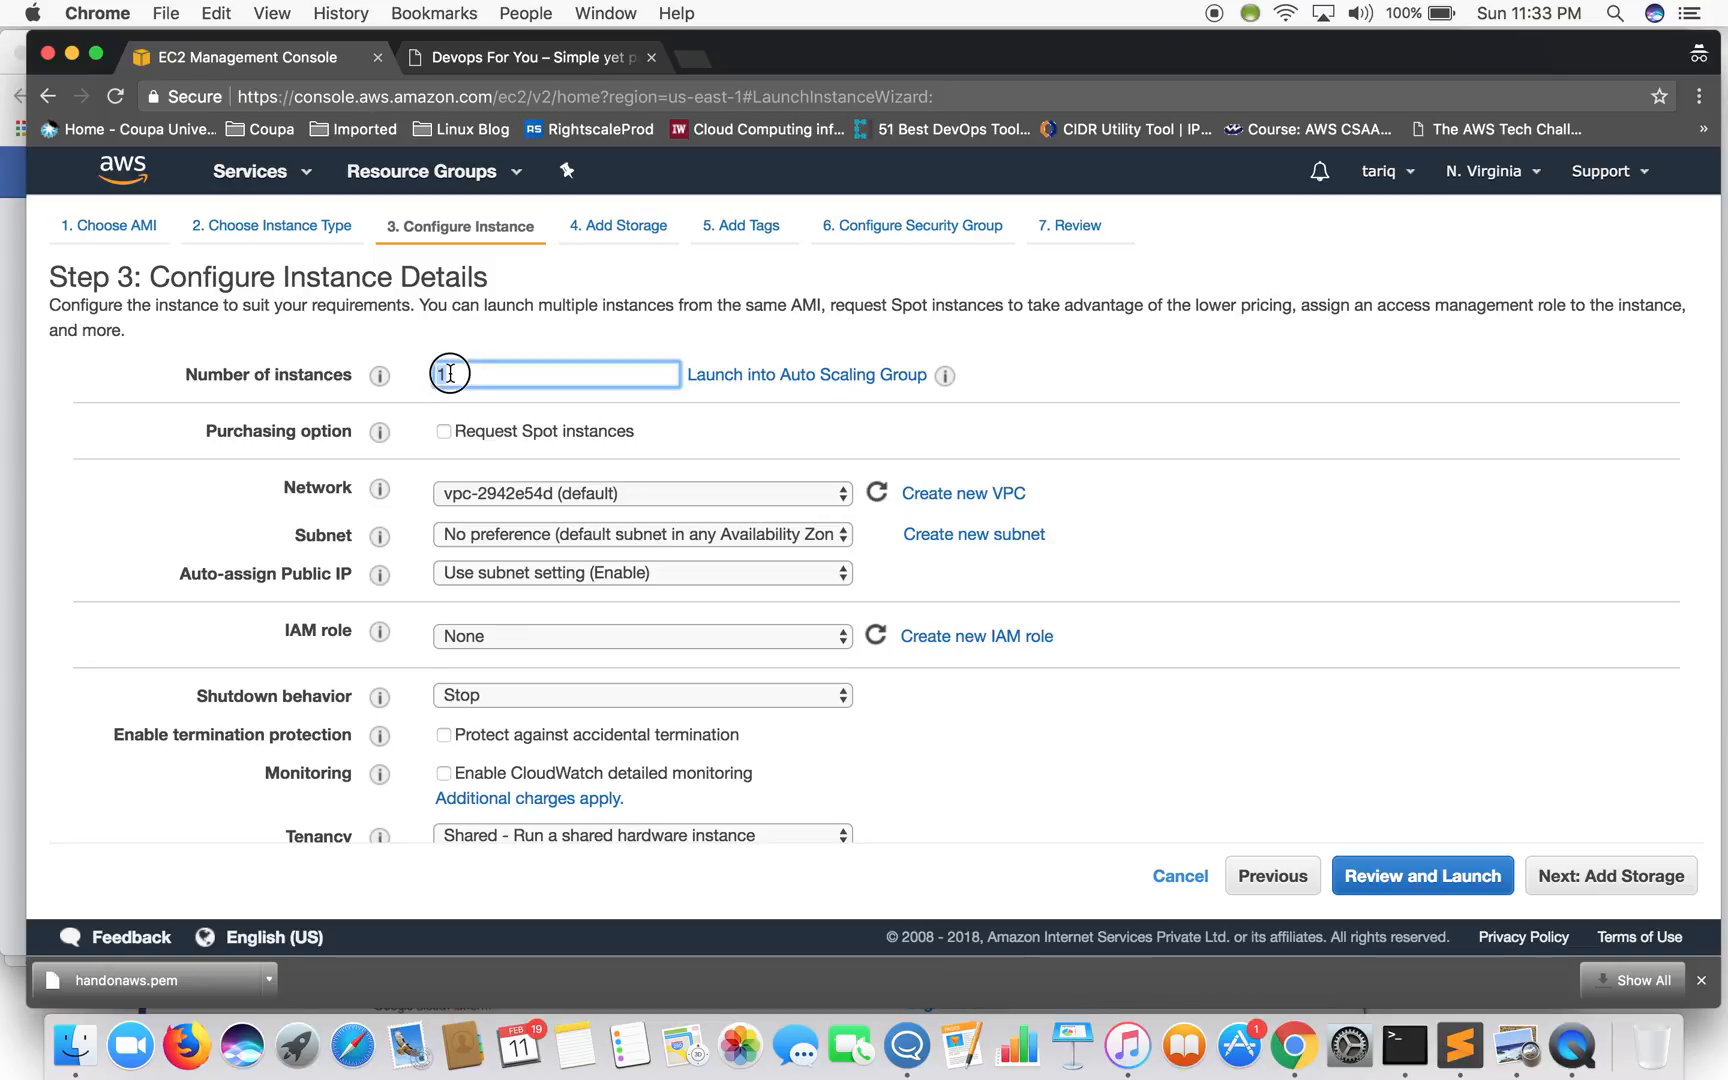
{"action": "left_click", "coordinate": [735, 456]}
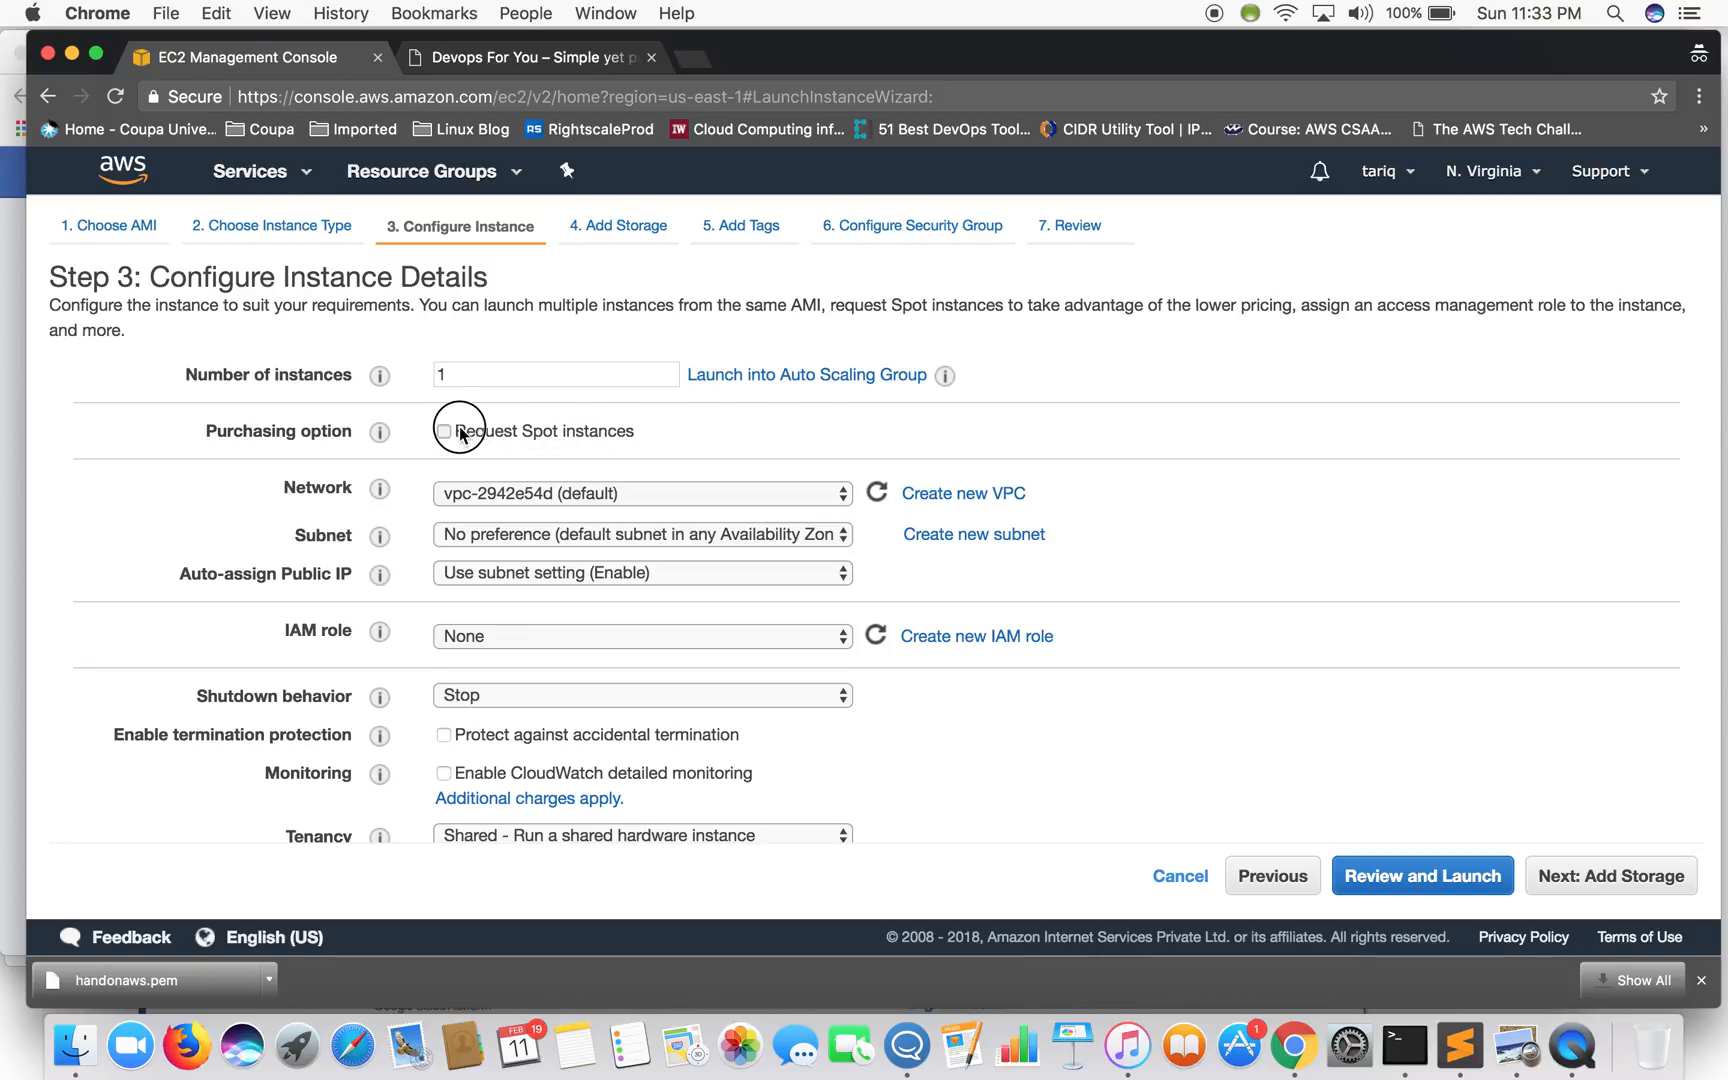
{"action": "left_click_drag", "start_coordinate": [457, 430], "coordinate": [639, 437]}
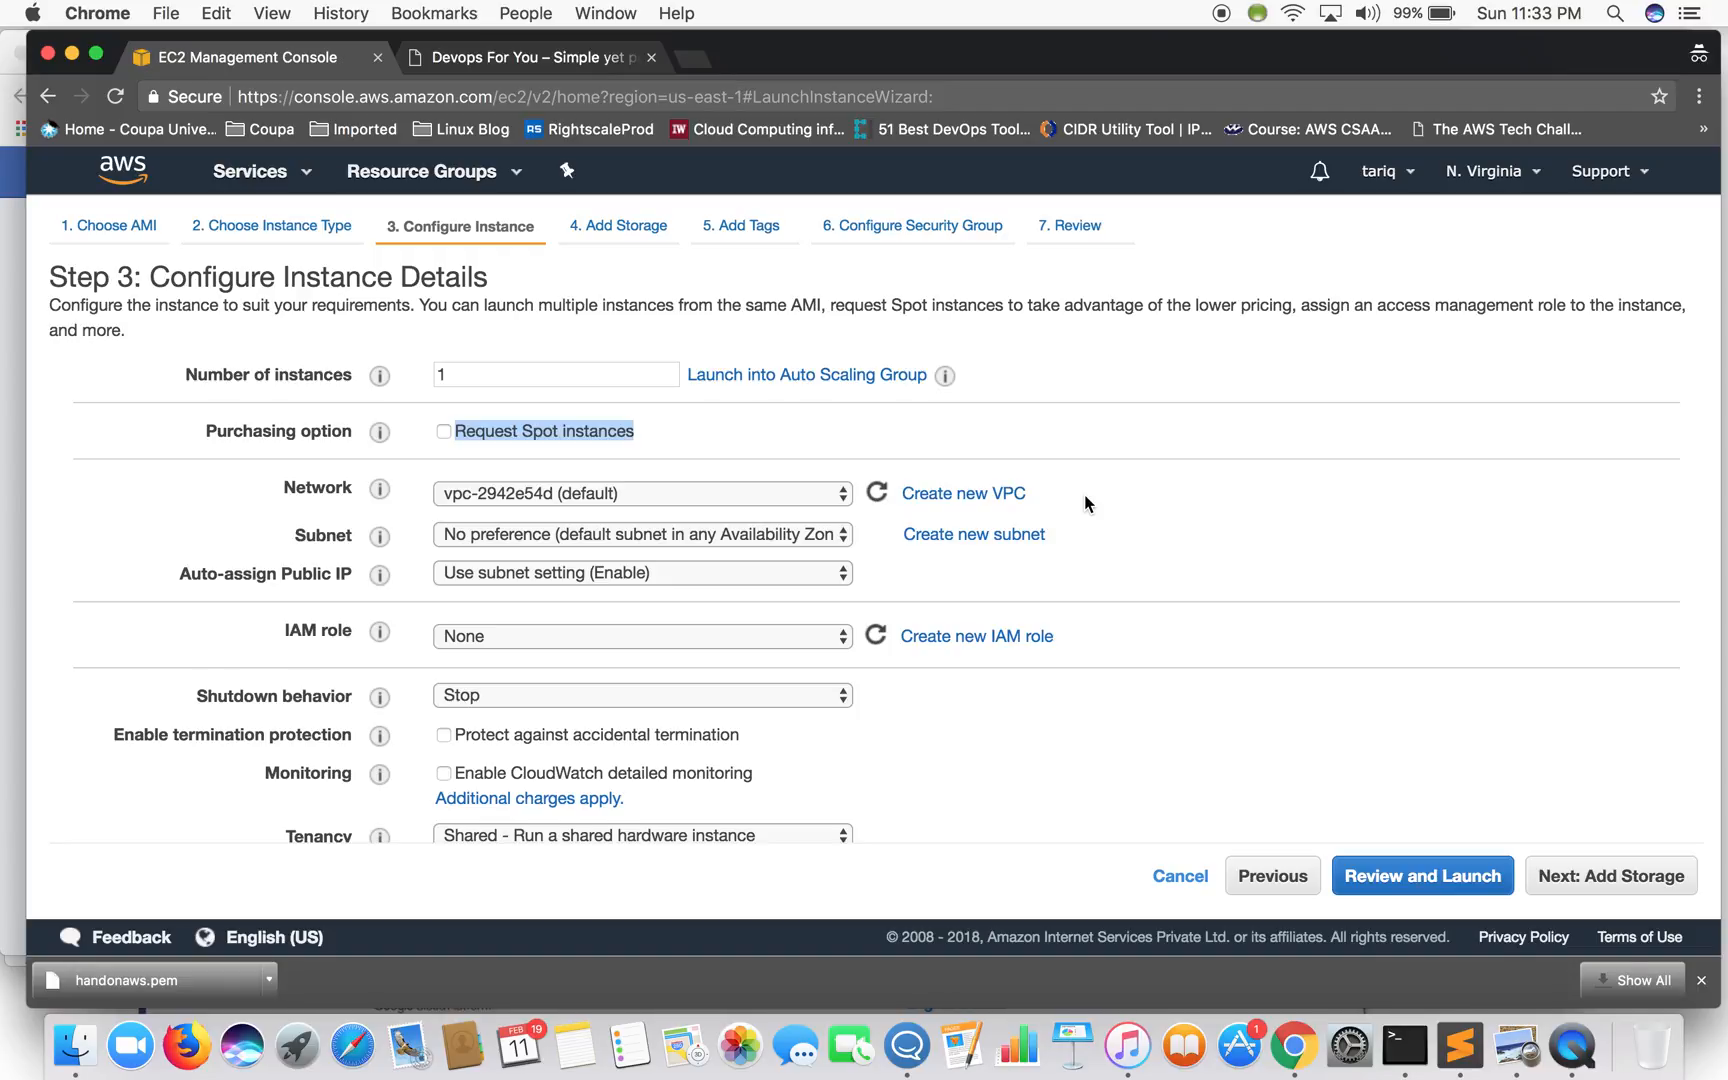
{"action": "left_click", "coordinate": [1145, 624]}
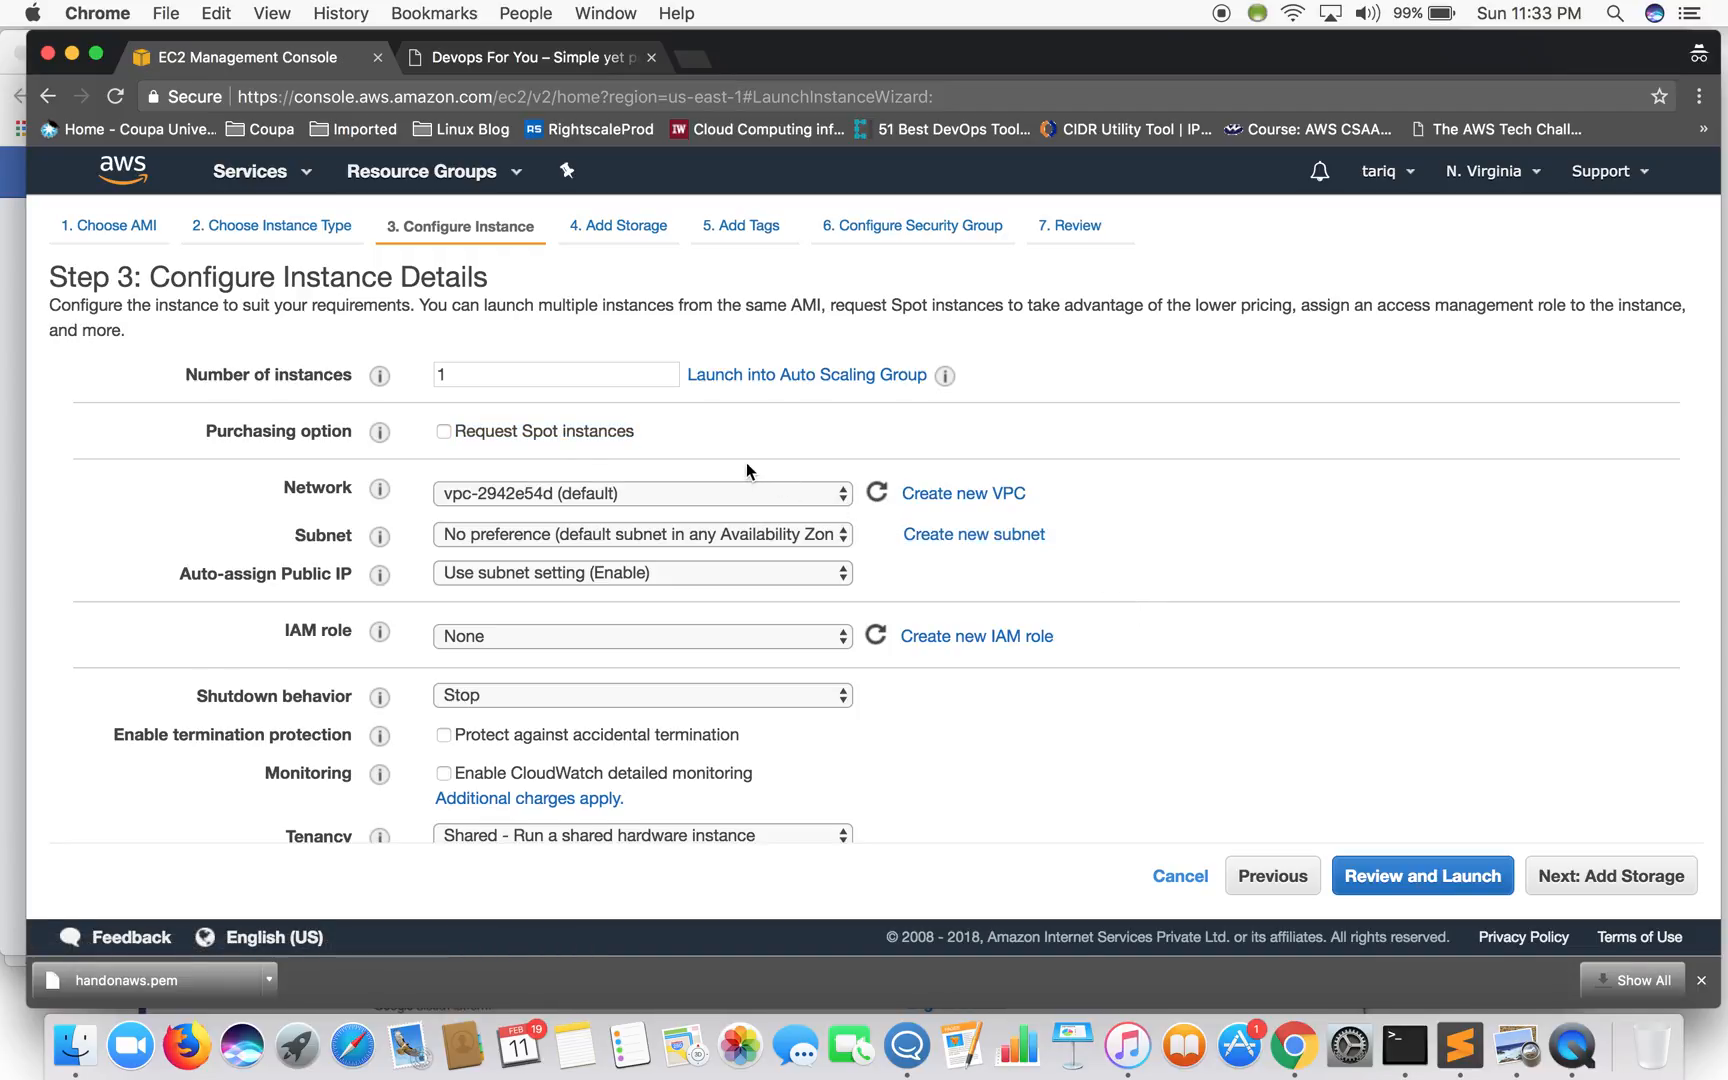
{"action": "left_click", "coordinate": [709, 496]}
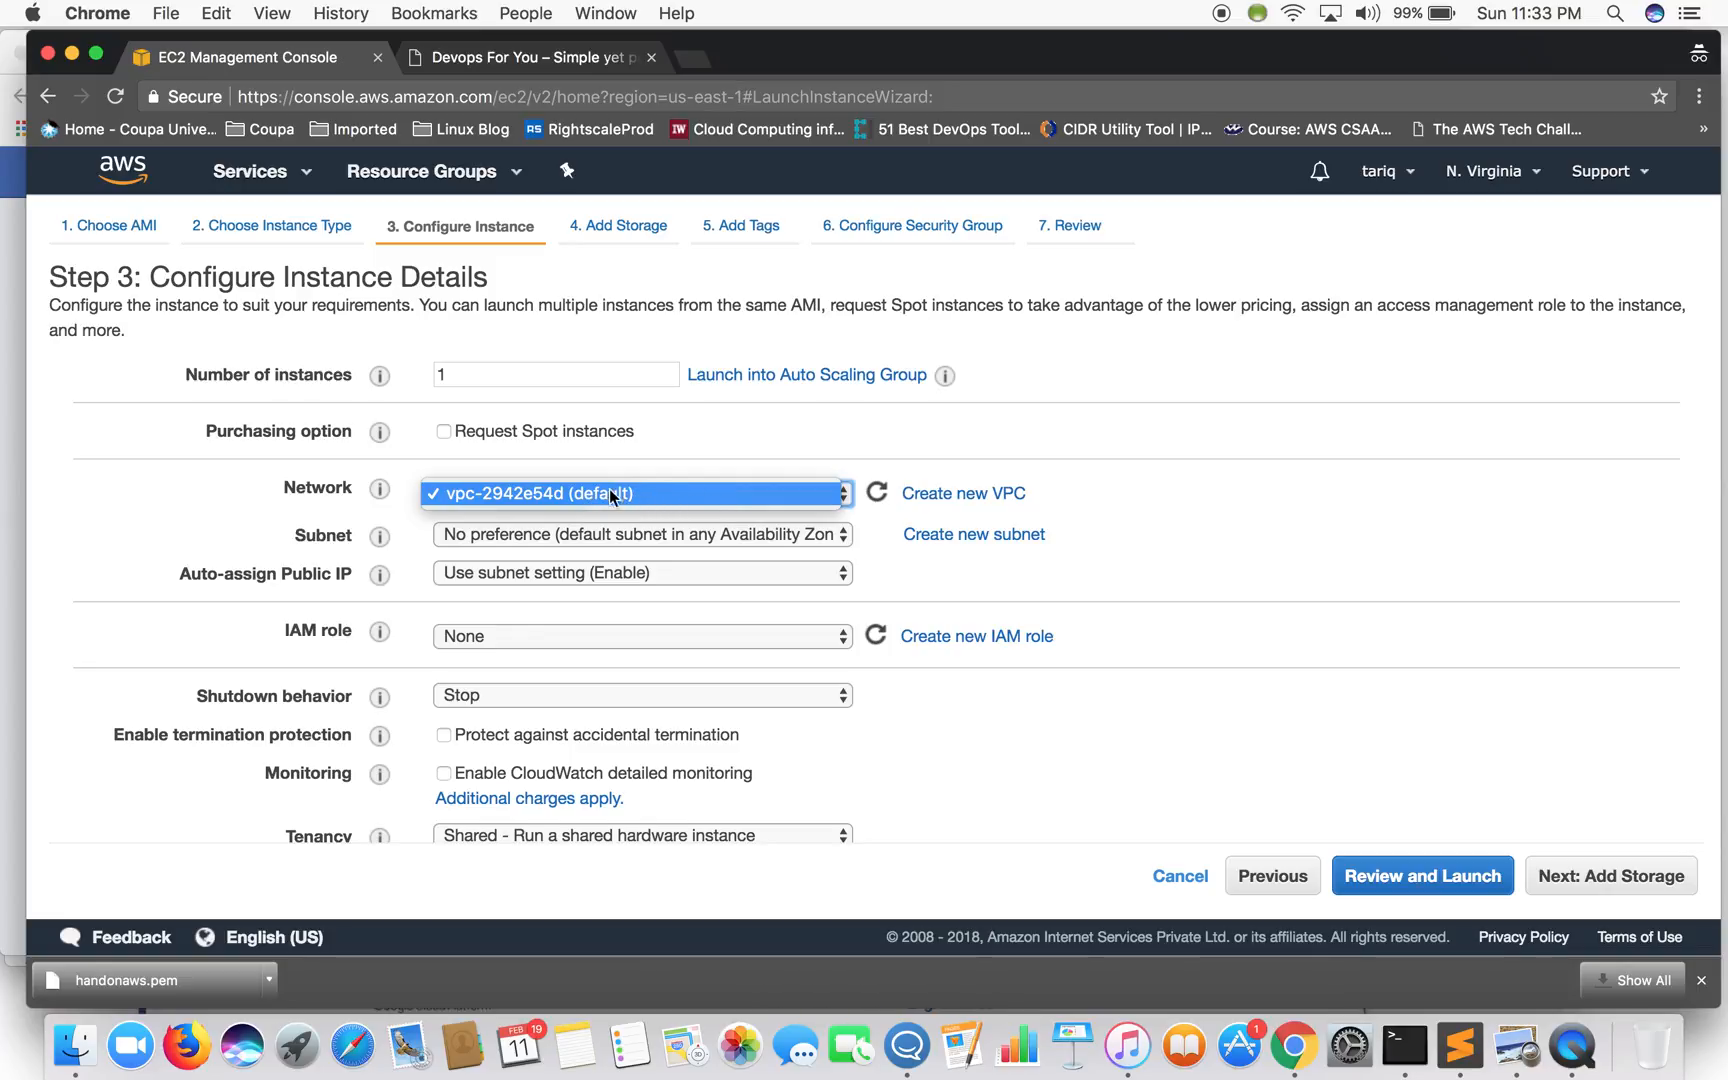
{"action": "left_click", "coordinate": [660, 490]}
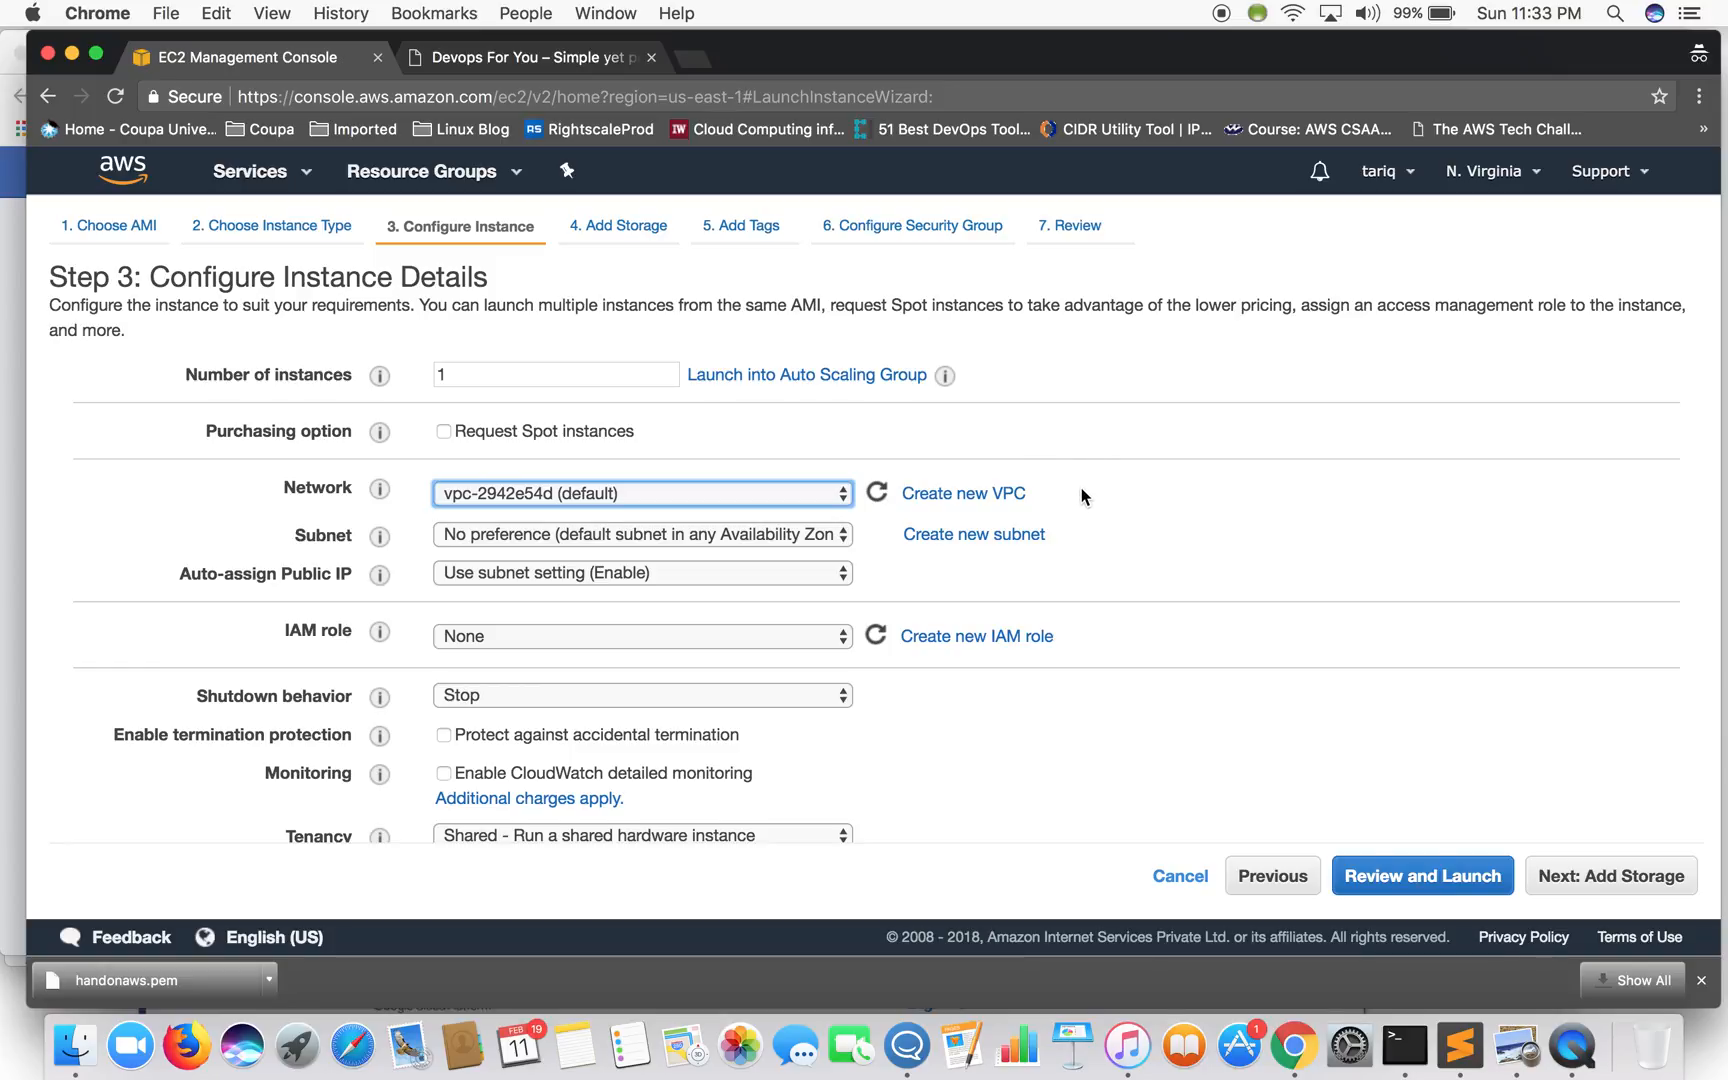
{"action": "left_click", "coordinate": [804, 538]}
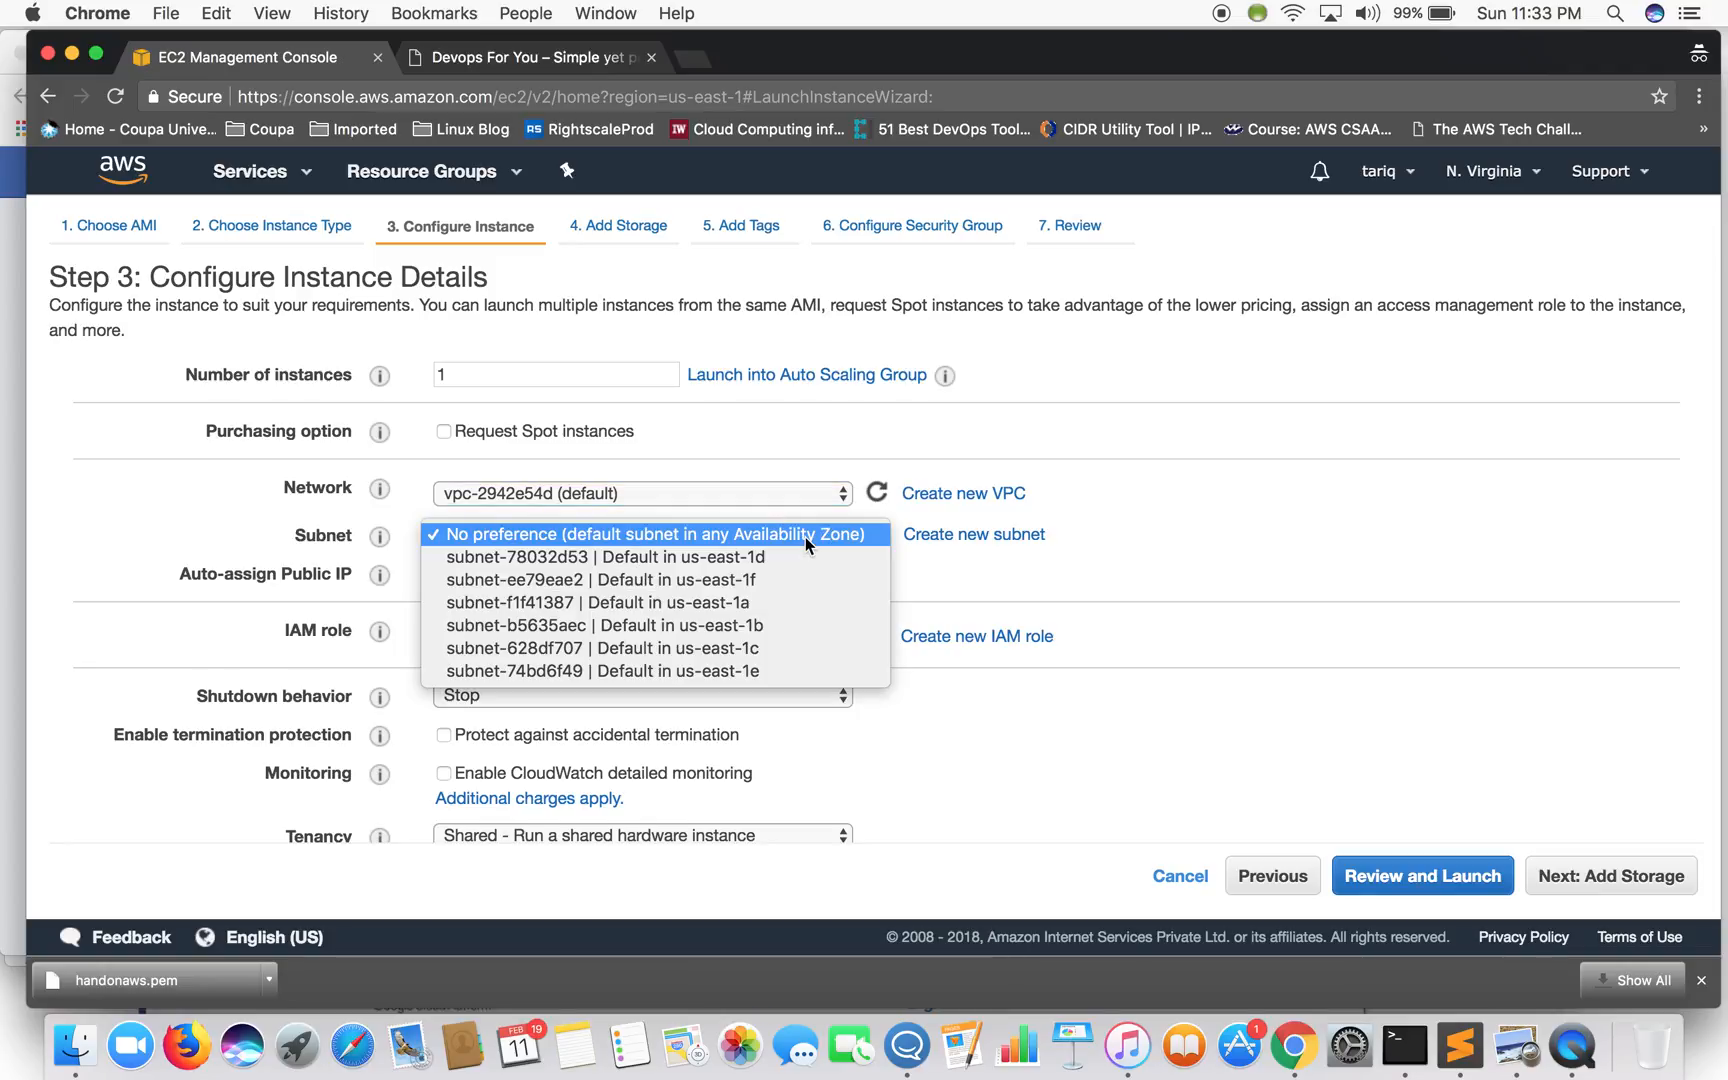
{"action": "left_click", "coordinate": [805, 538]}
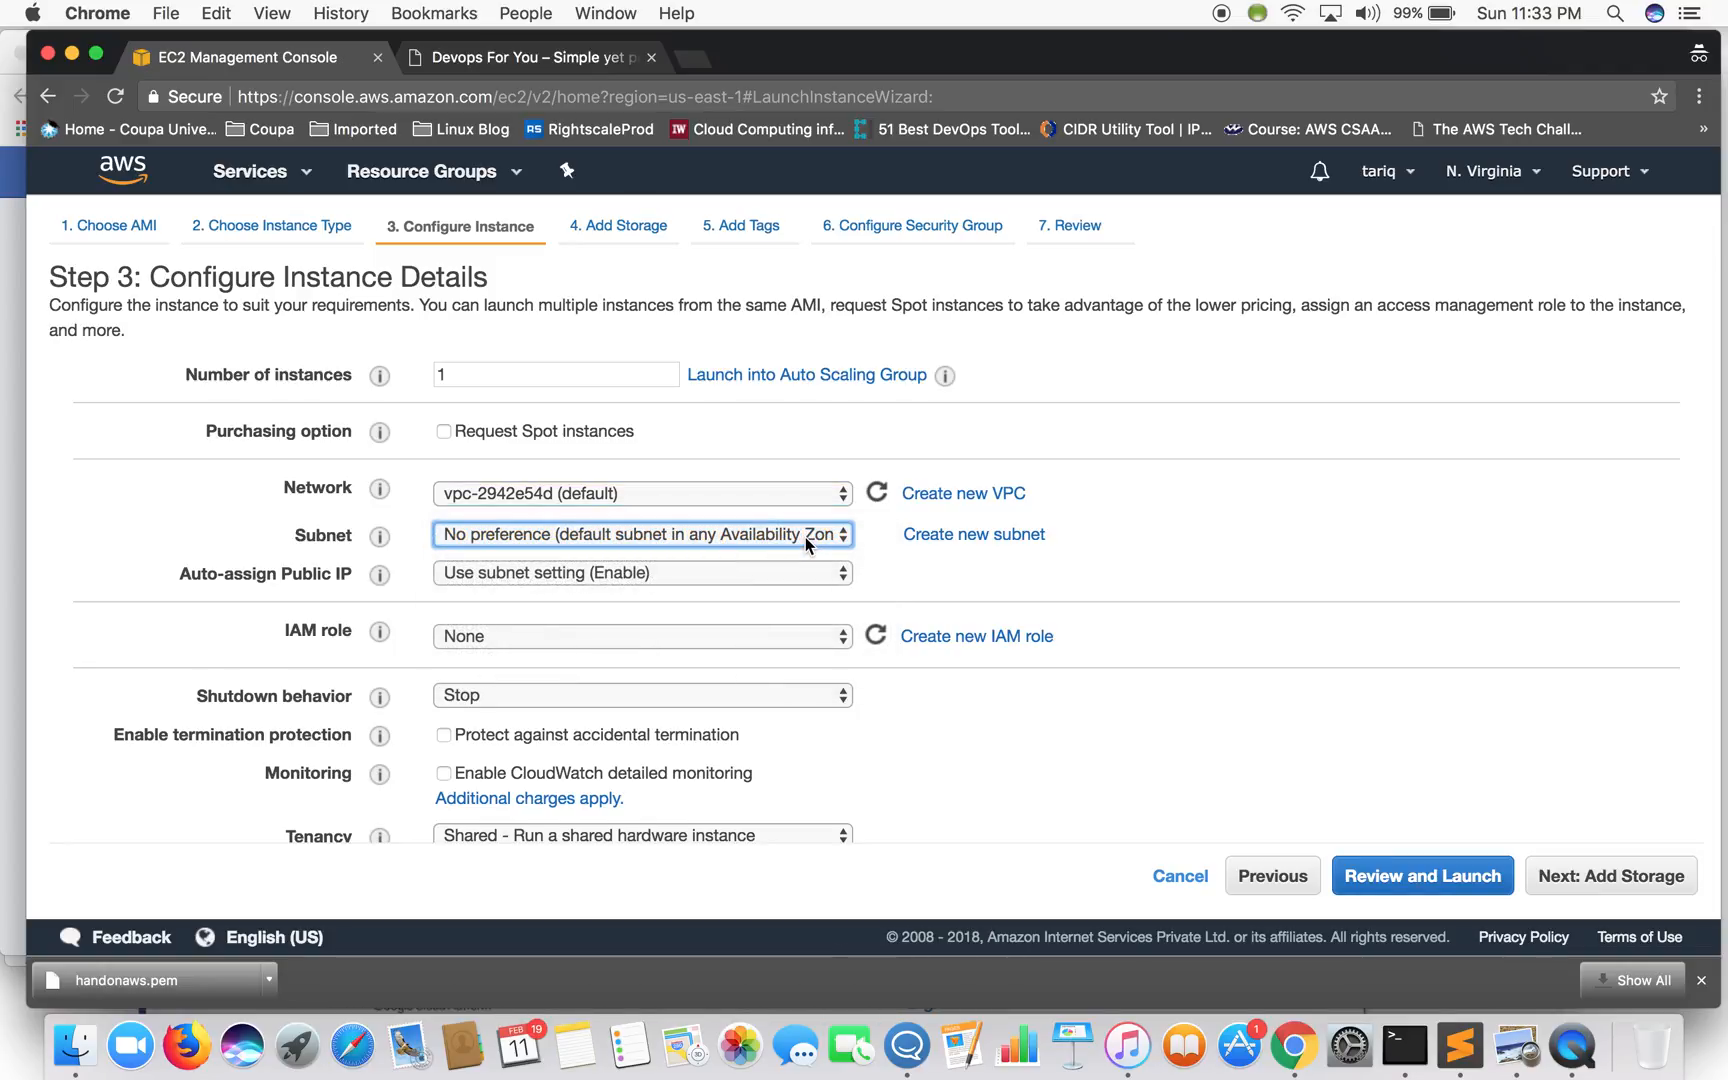
{"action": "left_click", "coordinate": [805, 537]}
{"action": "left_click", "coordinate": [805, 537]}
{"action": "left_click", "coordinate": [639, 574]}
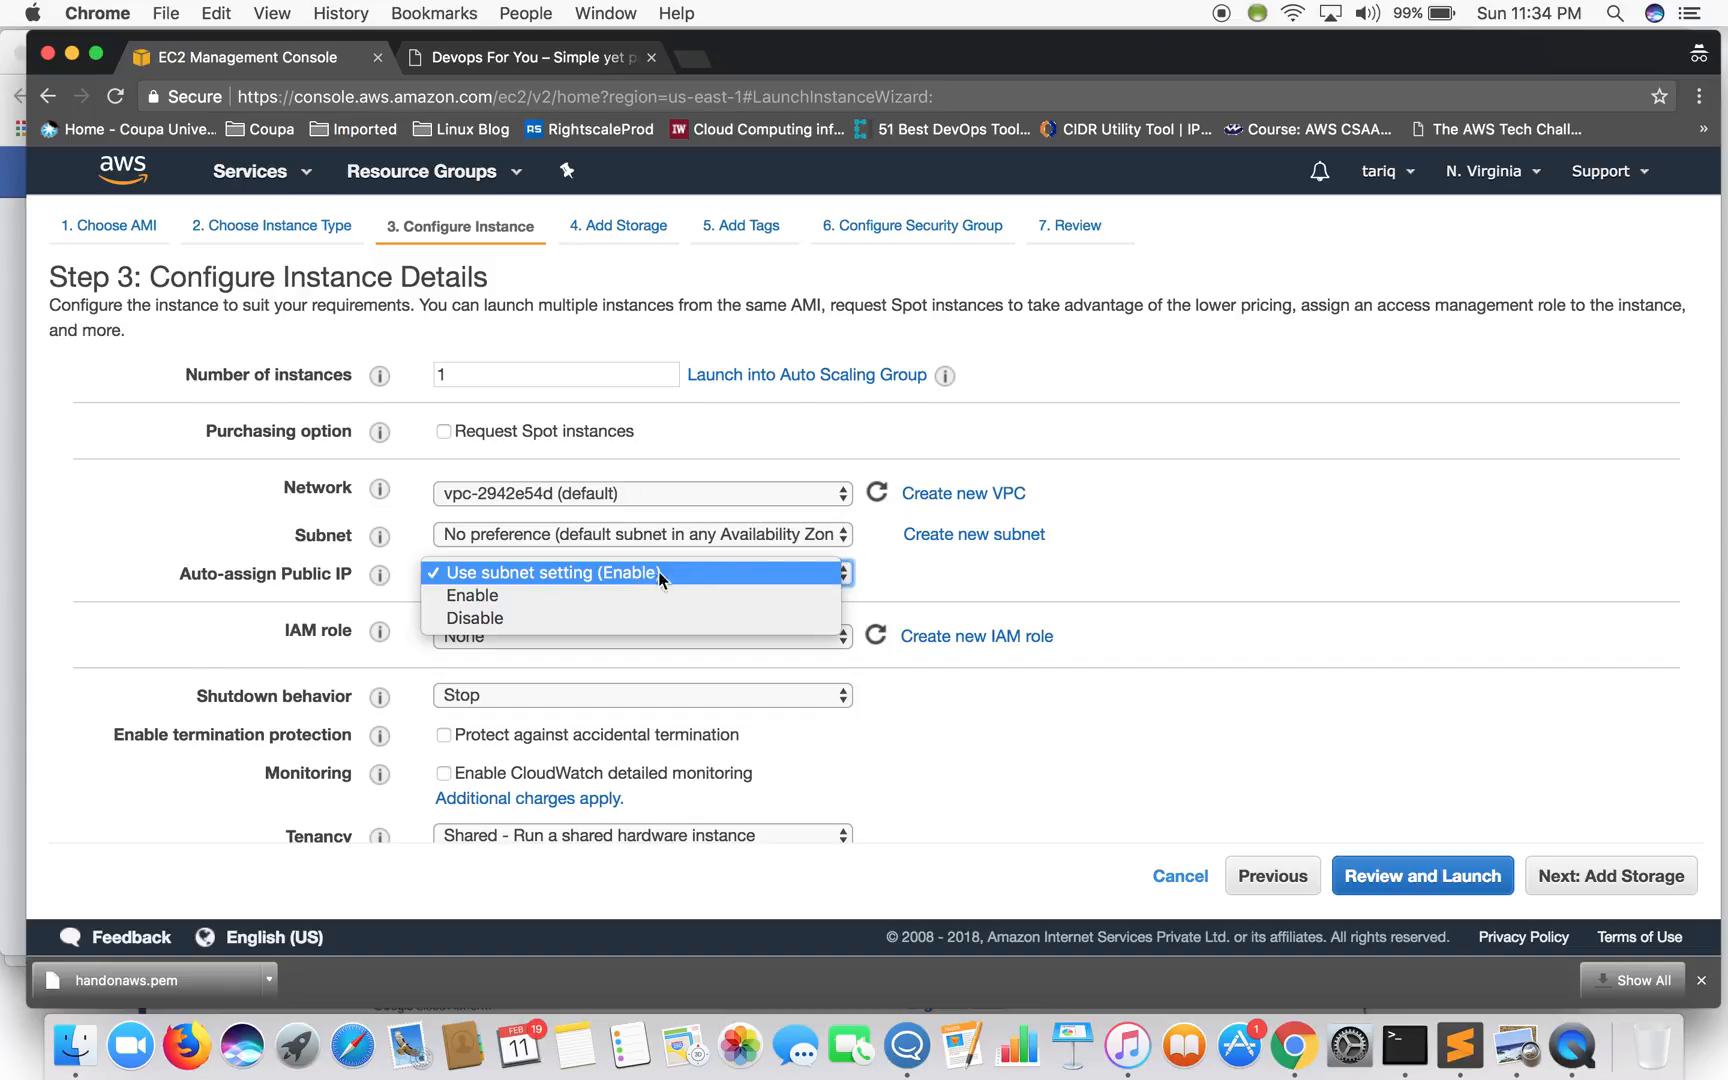
{"action": "left_click", "coordinate": [946, 584]}
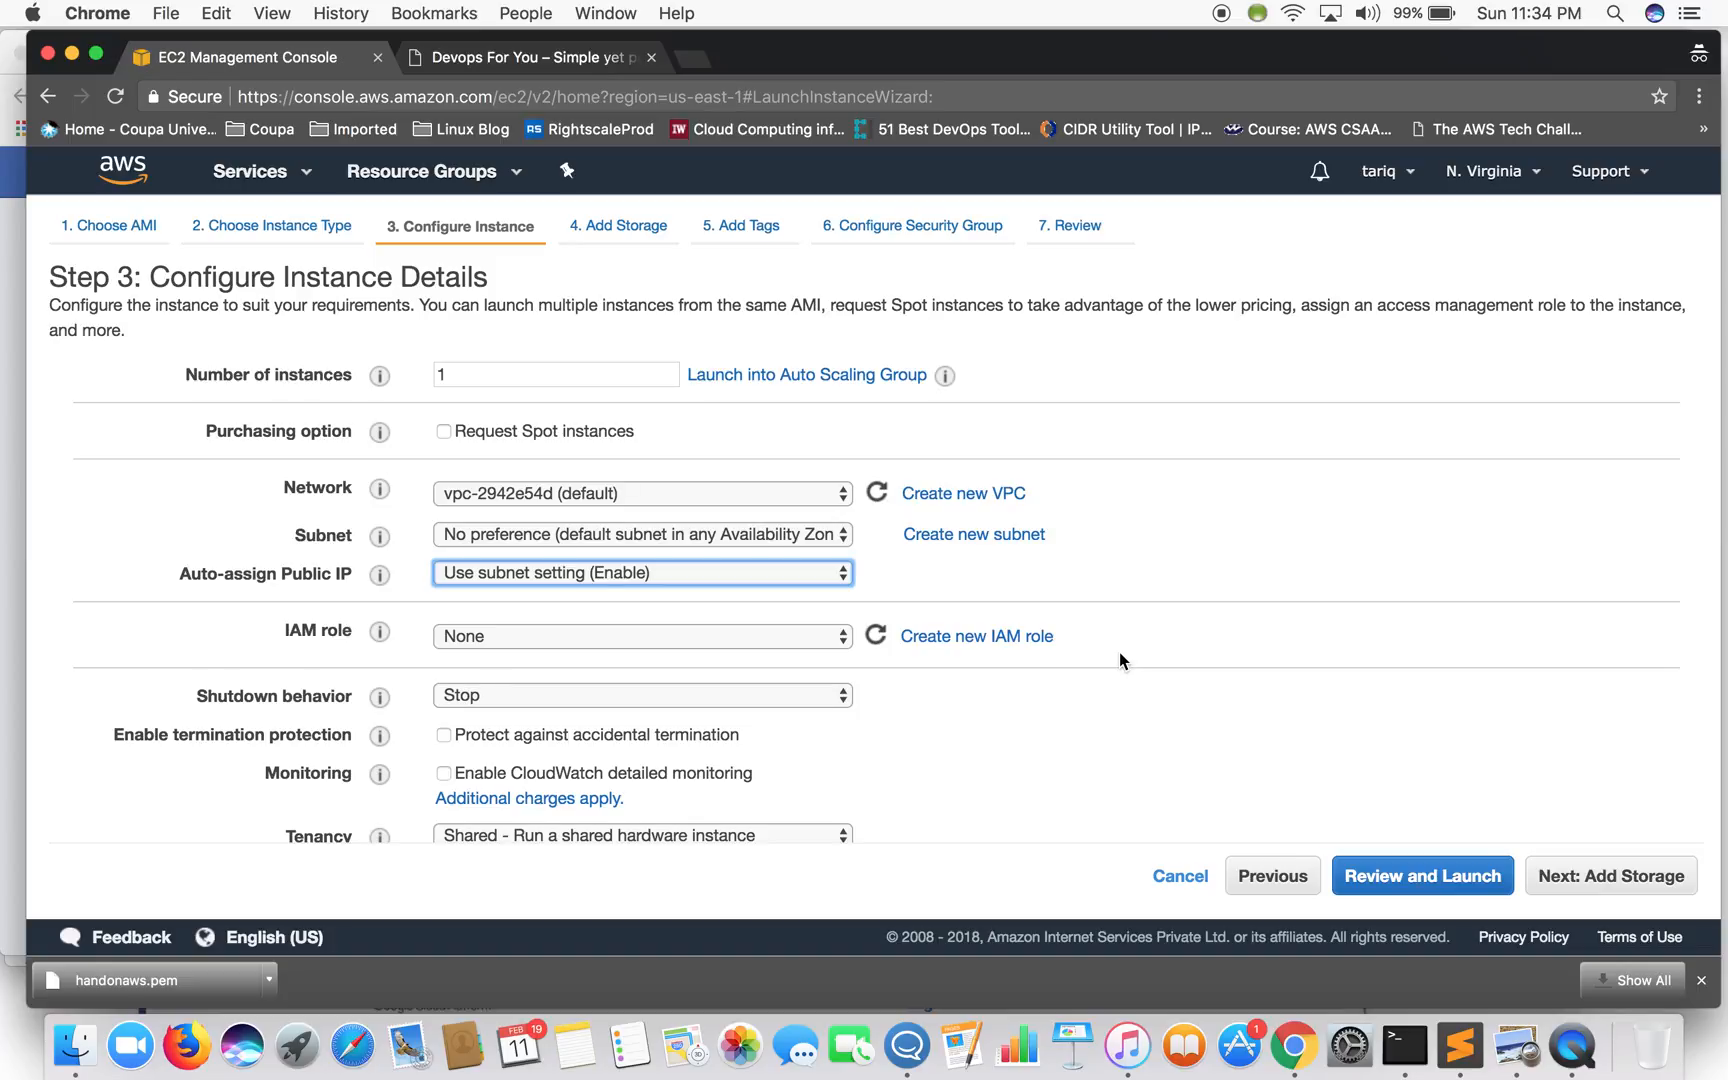
{"action": "scroll", "coordinate": [1119, 653], "scroll_direction": "down", "scroll_amount": 3}
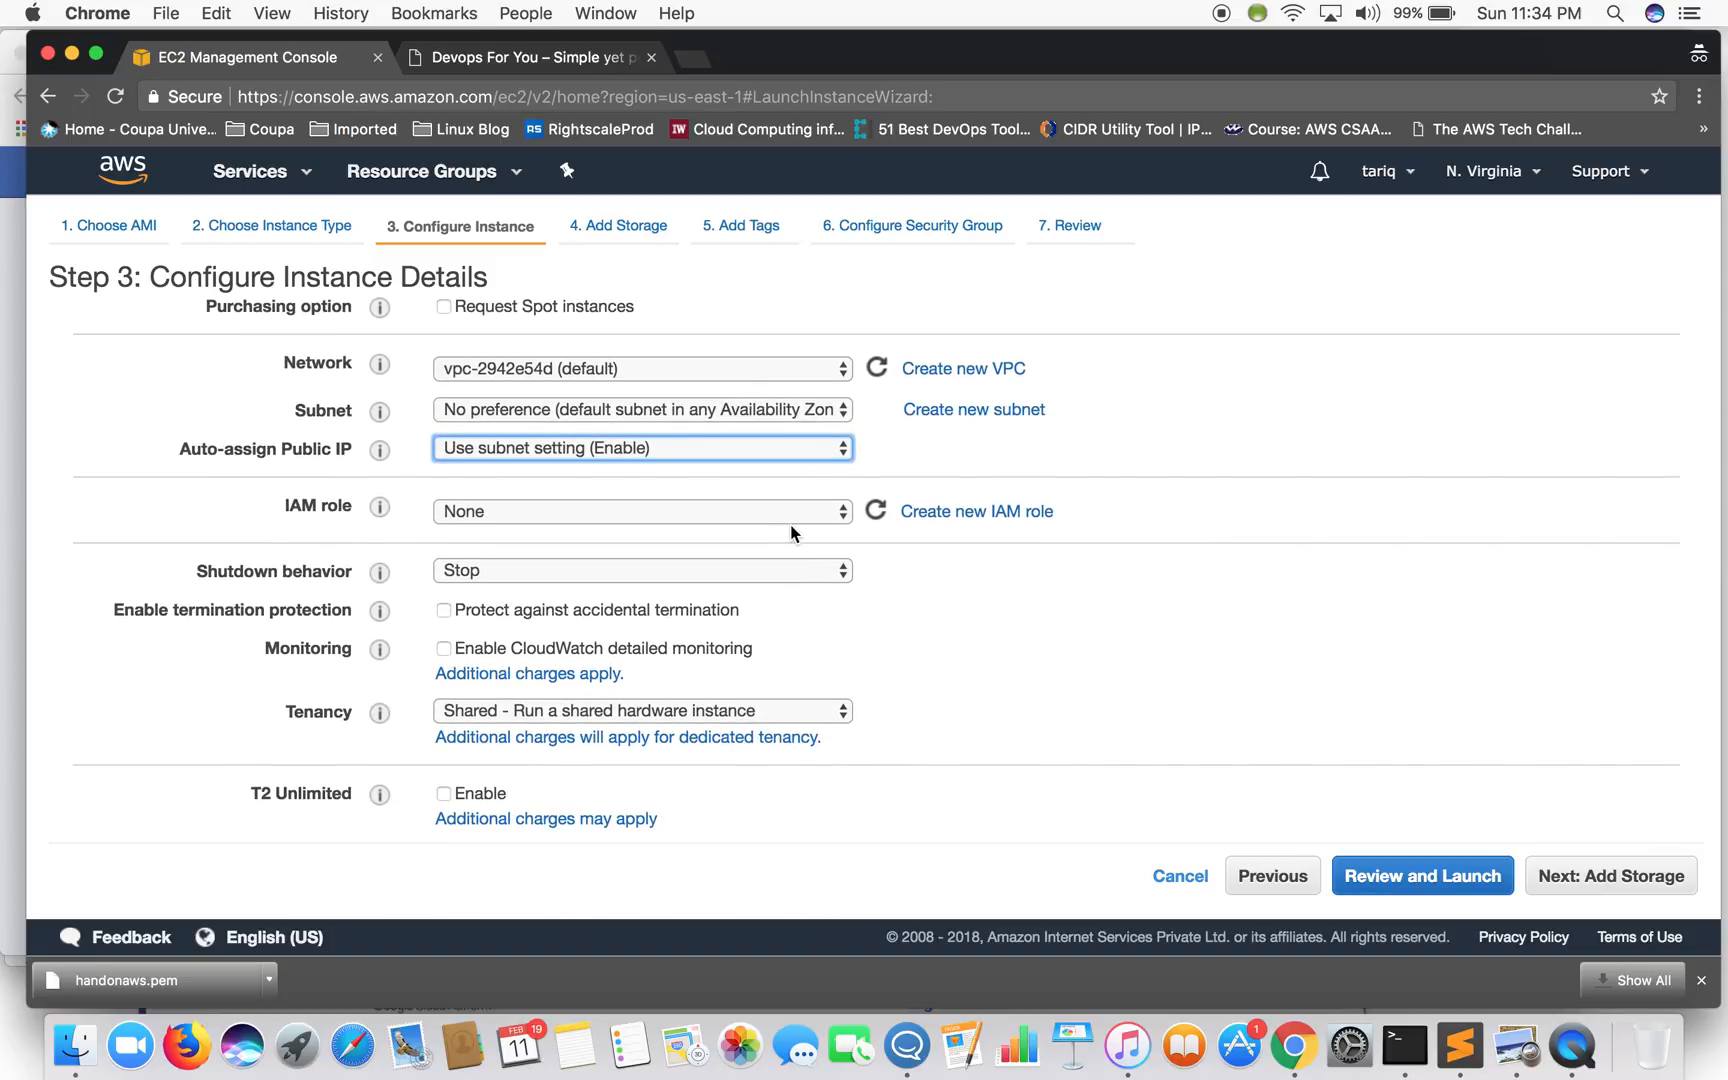
{"action": "scroll", "coordinate": [1011, 648], "scroll_direction": "down", "scroll_amount": 2}
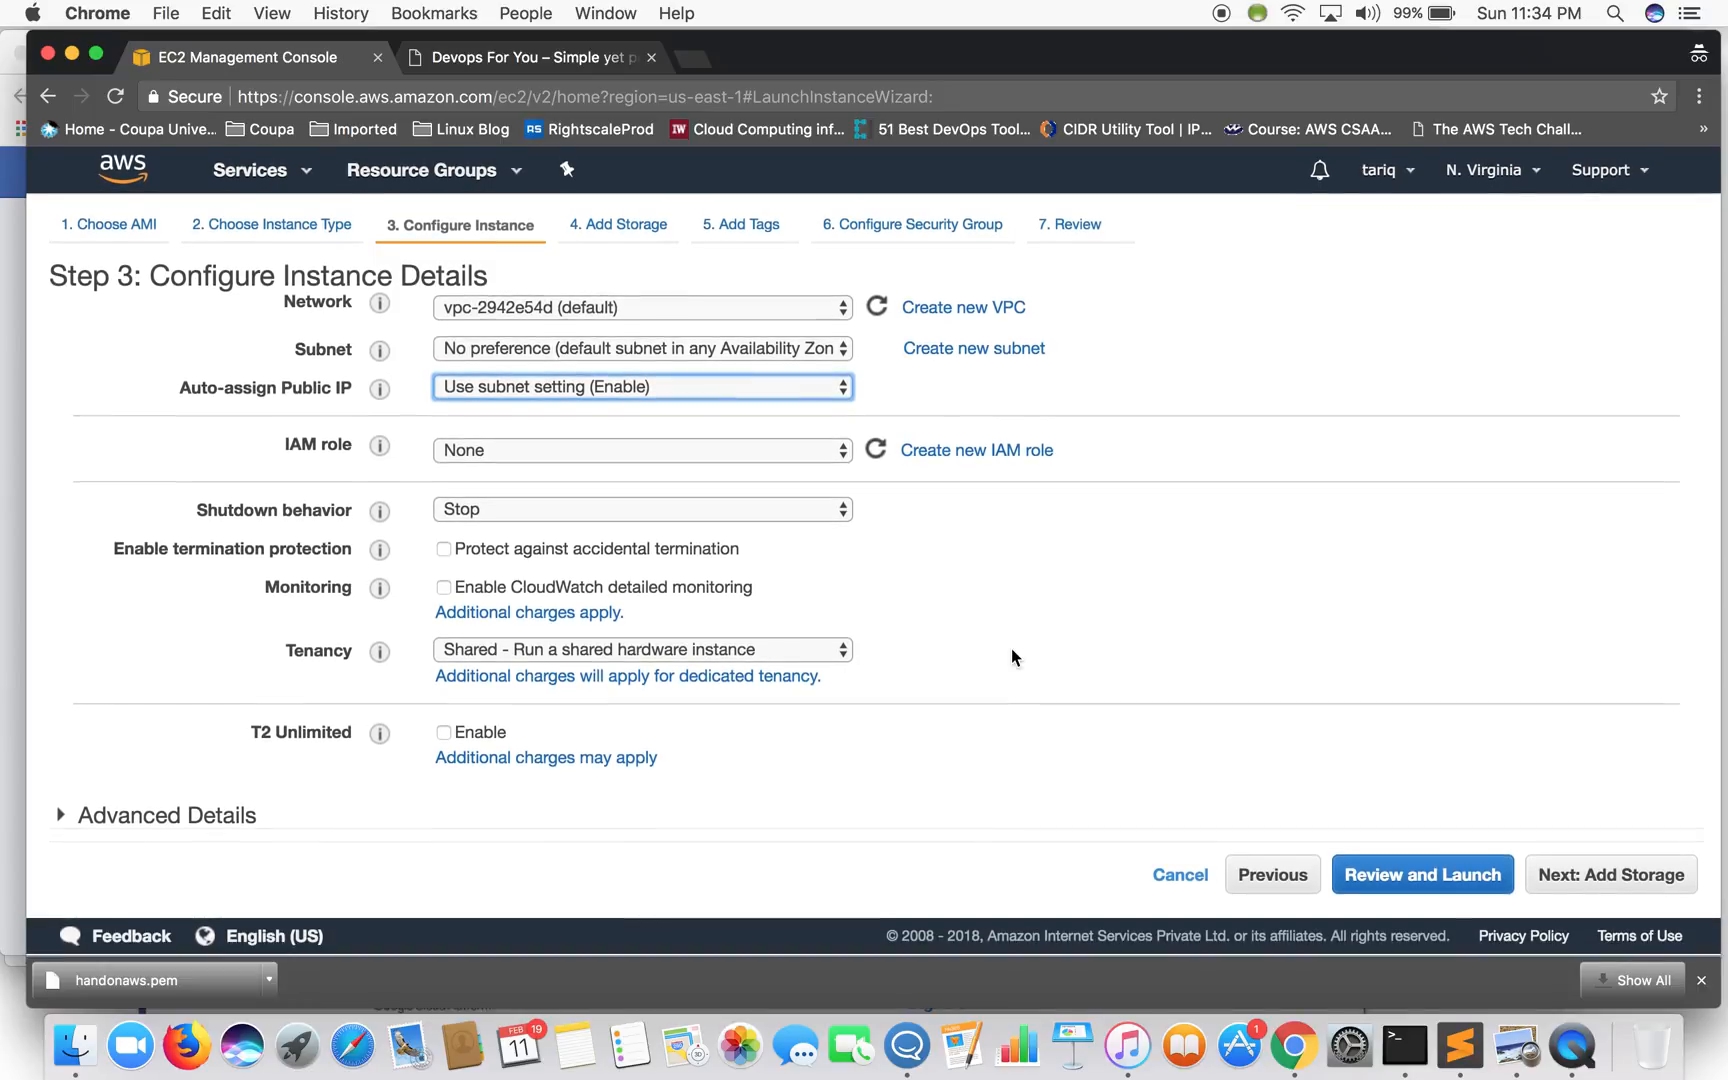
- Keep shutdown behaviour as Stop, leave User data empty, and continue to Add Storage
{"action": "left_click", "coordinate": [798, 513]}
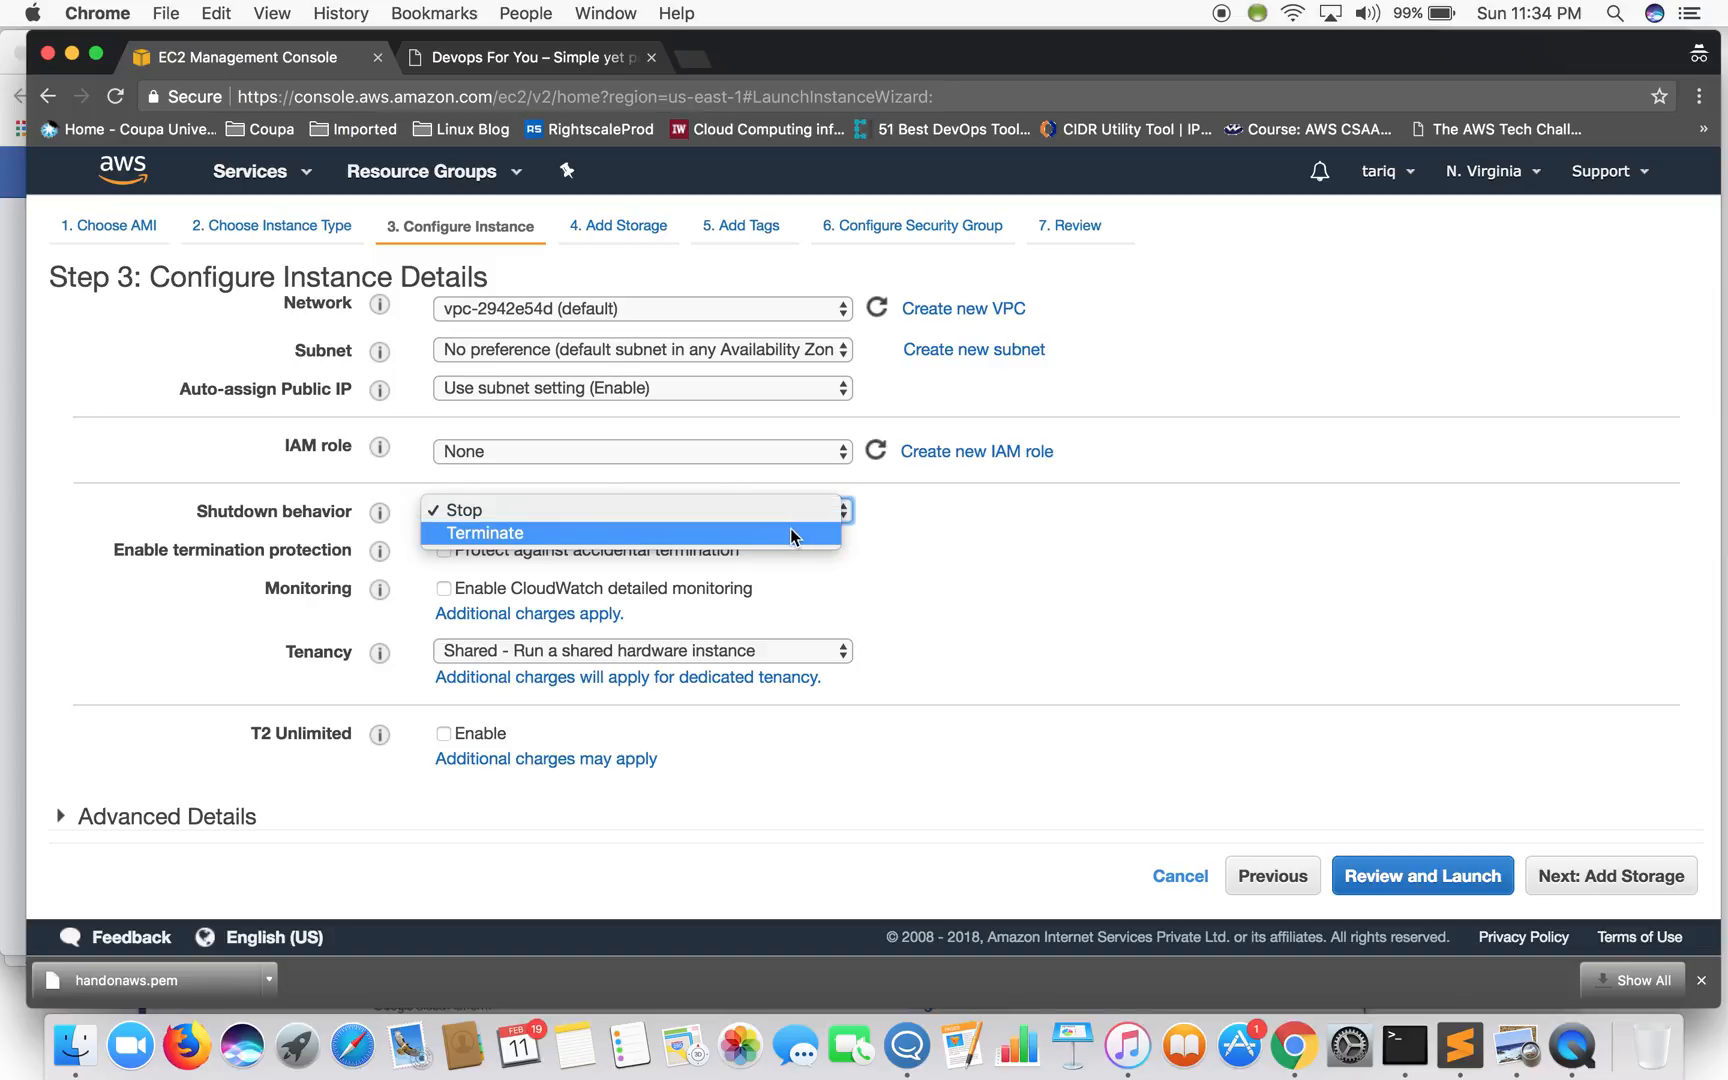
{"action": "left_click", "coordinate": [932, 535]}
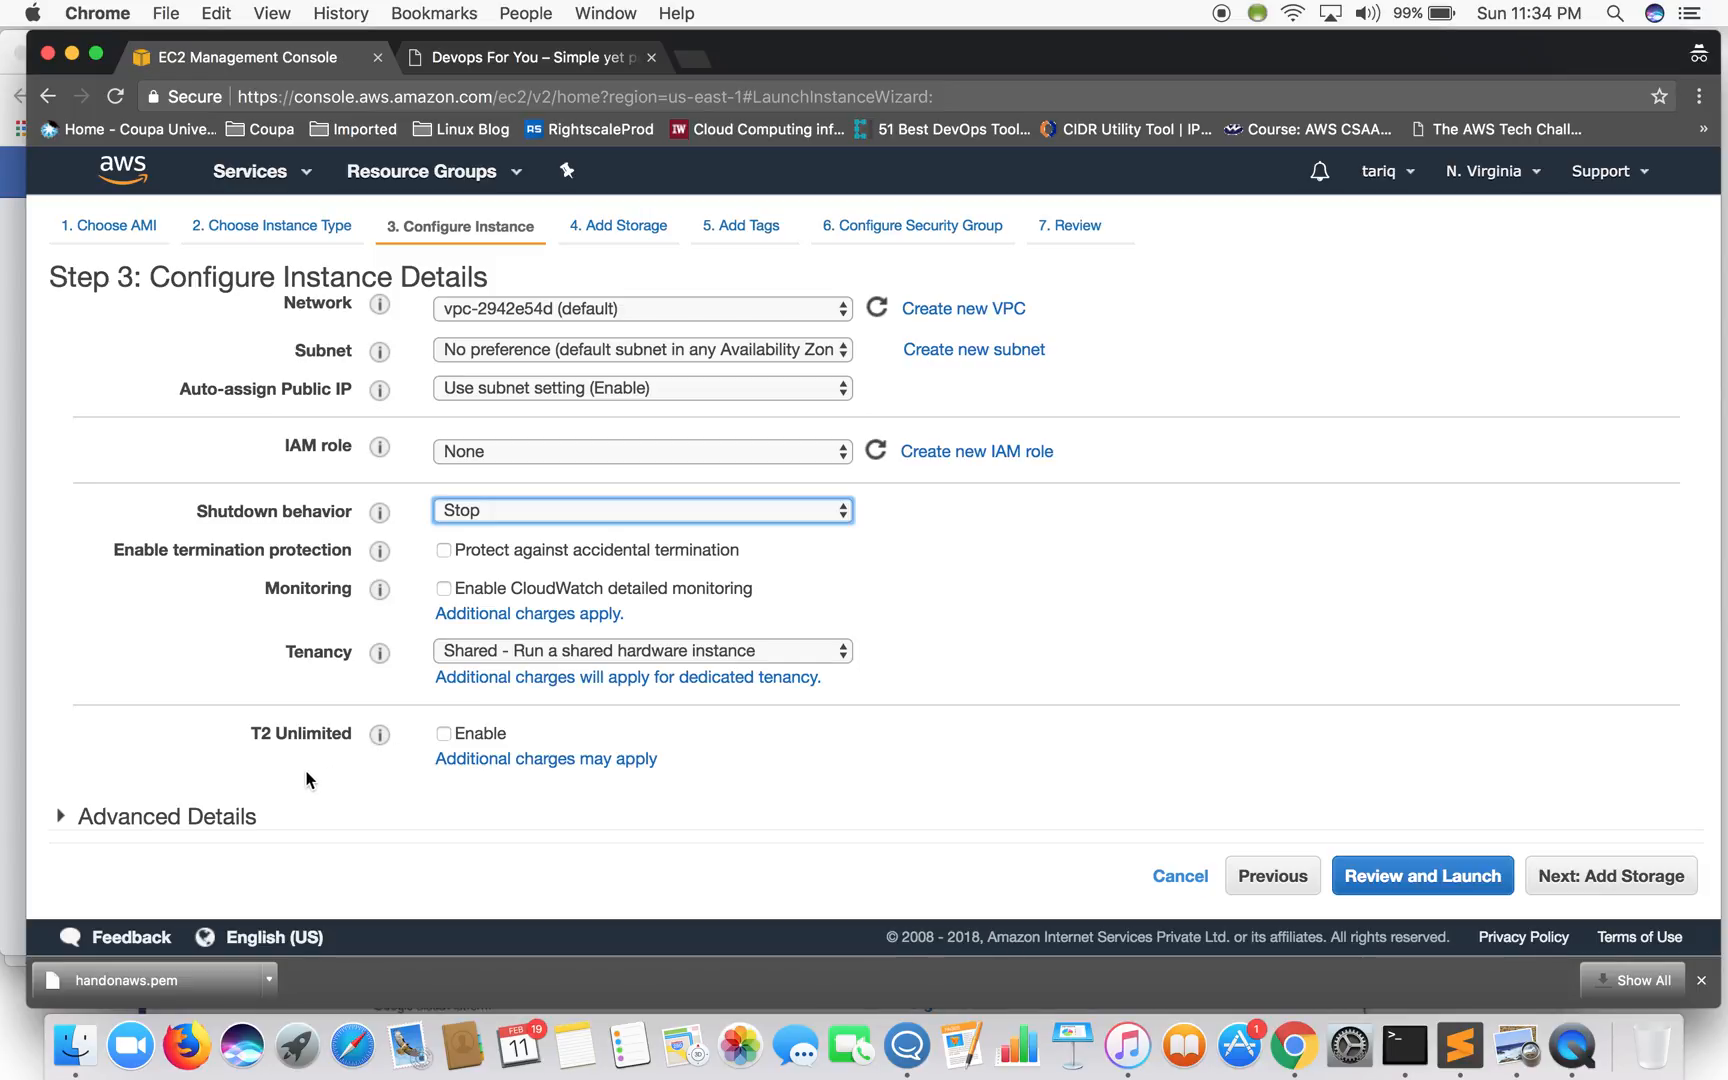
{"action": "left_click", "coordinate": [62, 817]}
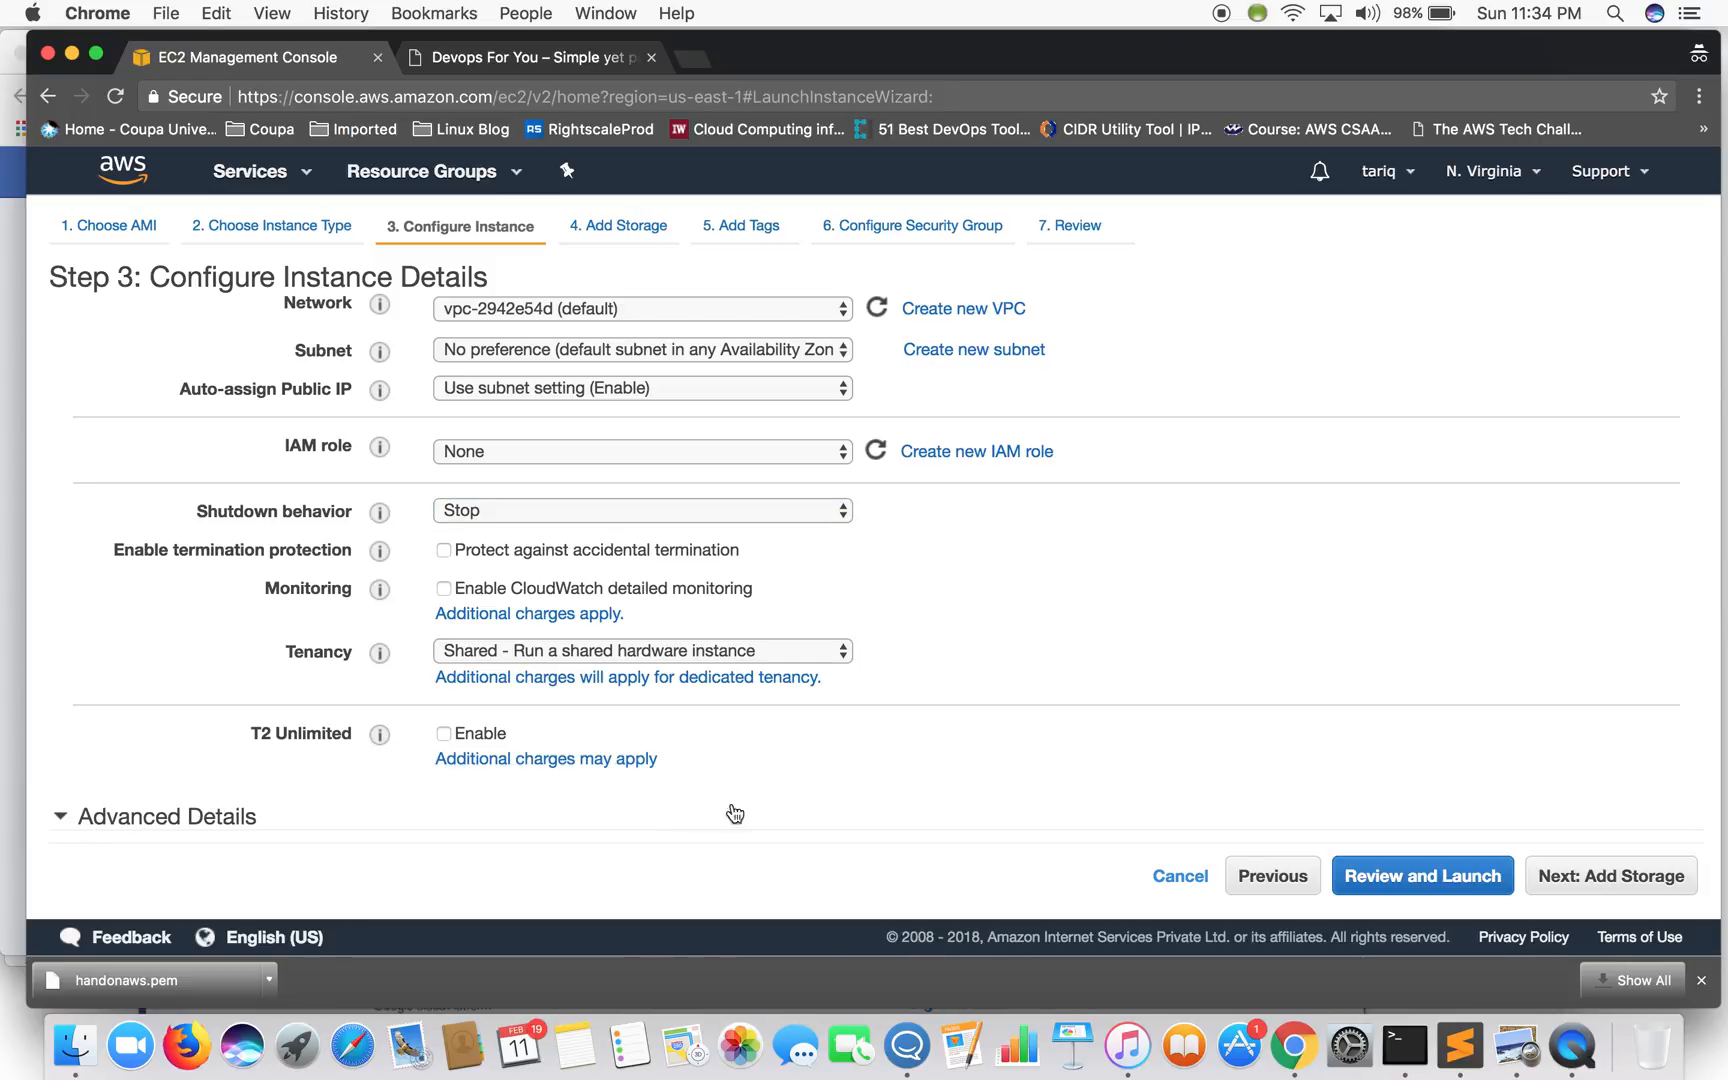
{"action": "scroll", "coordinate": [733, 811], "scroll_direction": "down", "scroll_amount": 3}
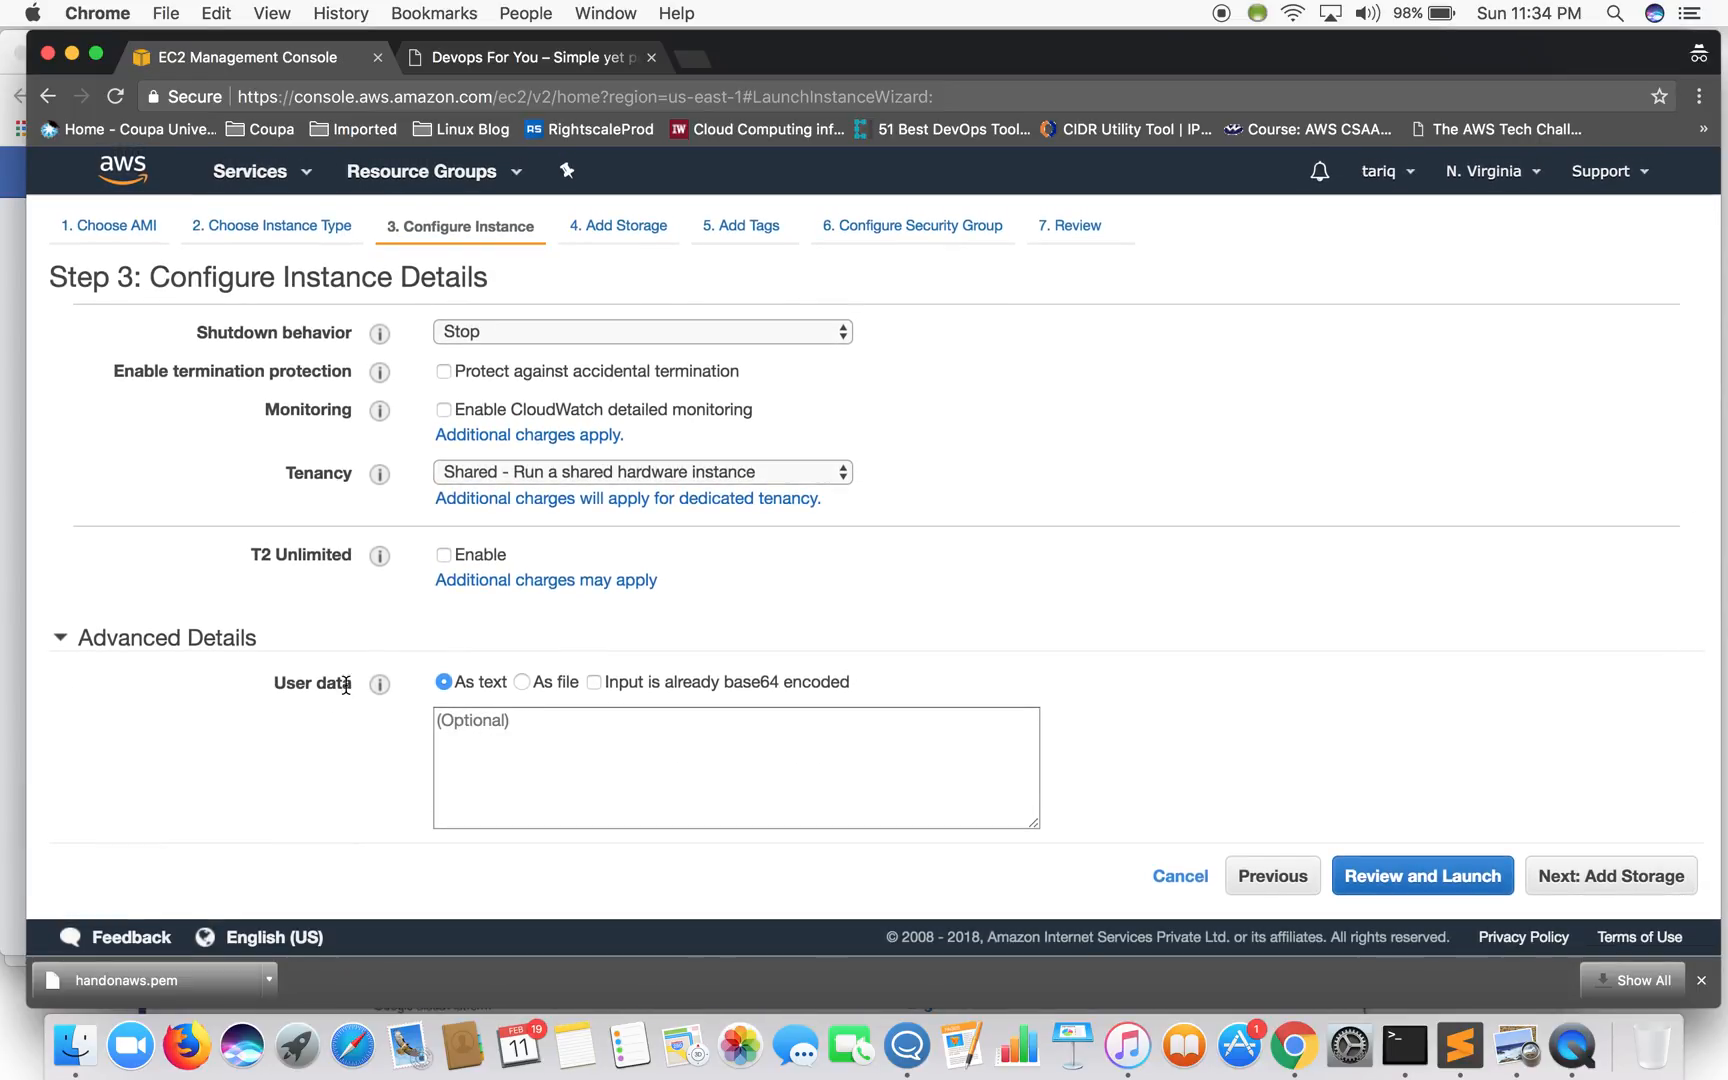
{"action": "left_click_drag", "start_coordinate": [346, 686], "coordinate": [271, 682]}
{"action": "left_click", "coordinate": [445, 736]}
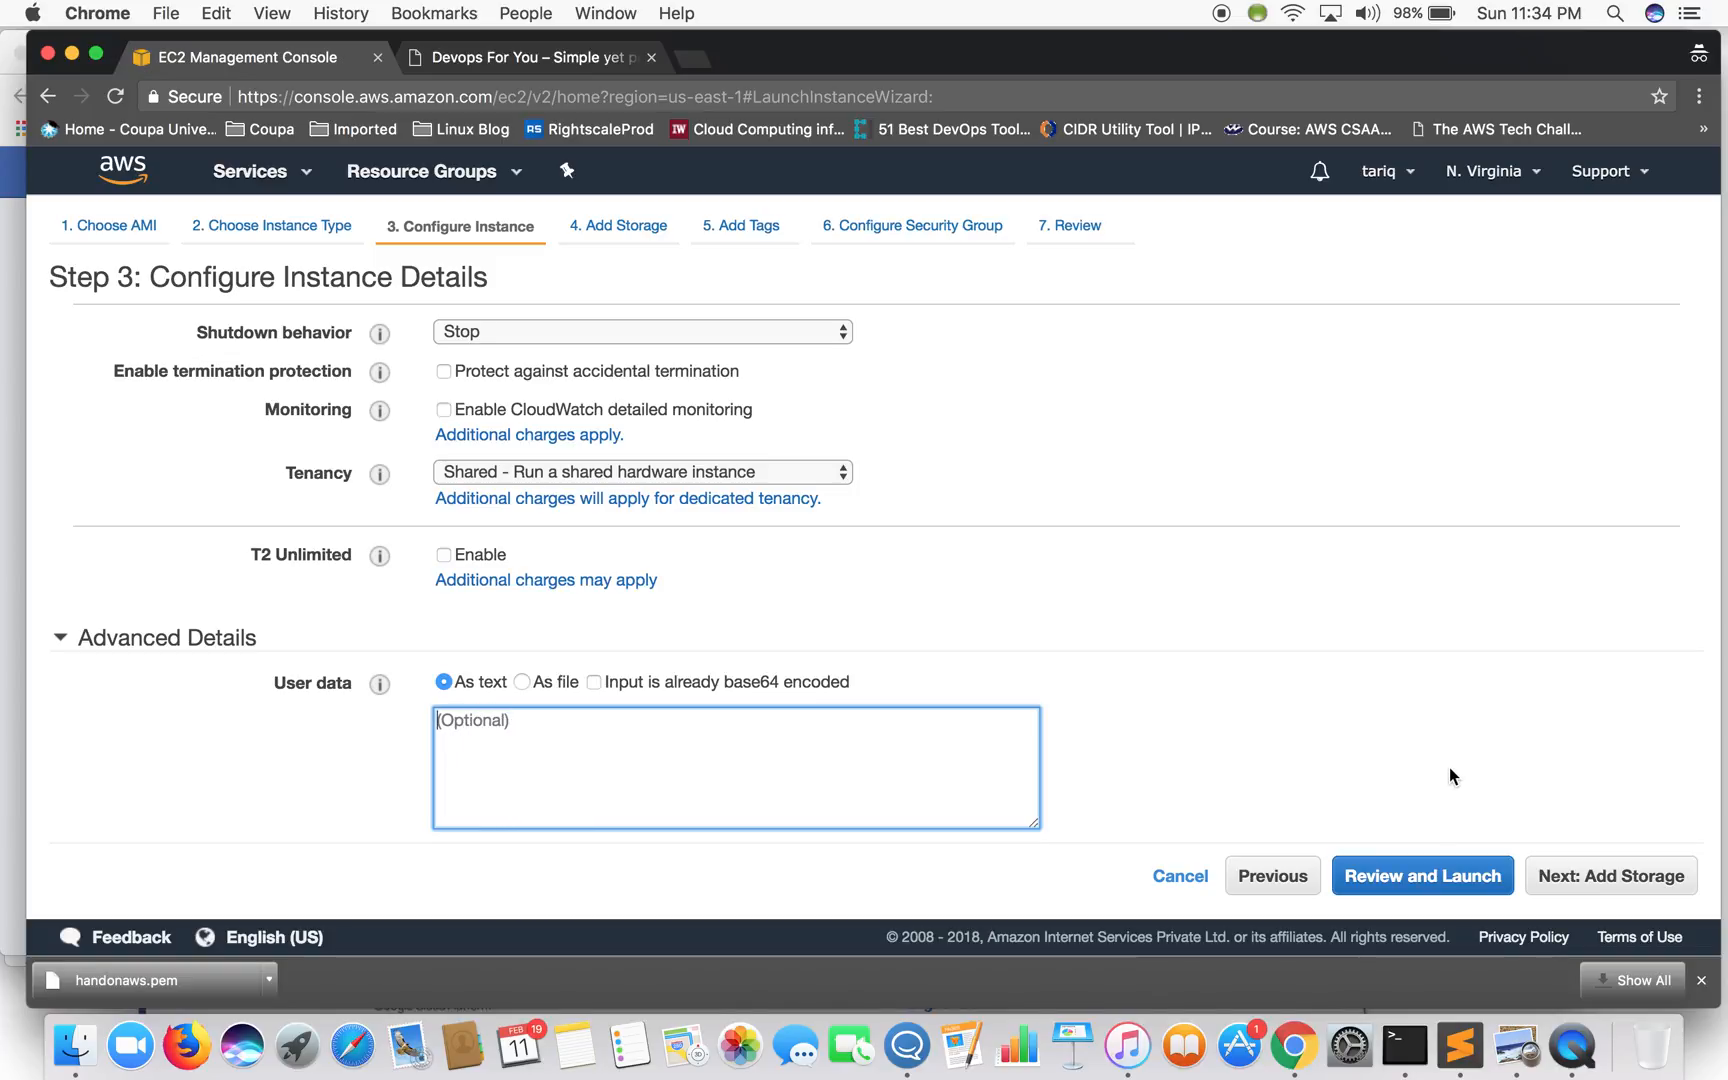
{"action": "left_click", "coordinate": [1587, 880]}
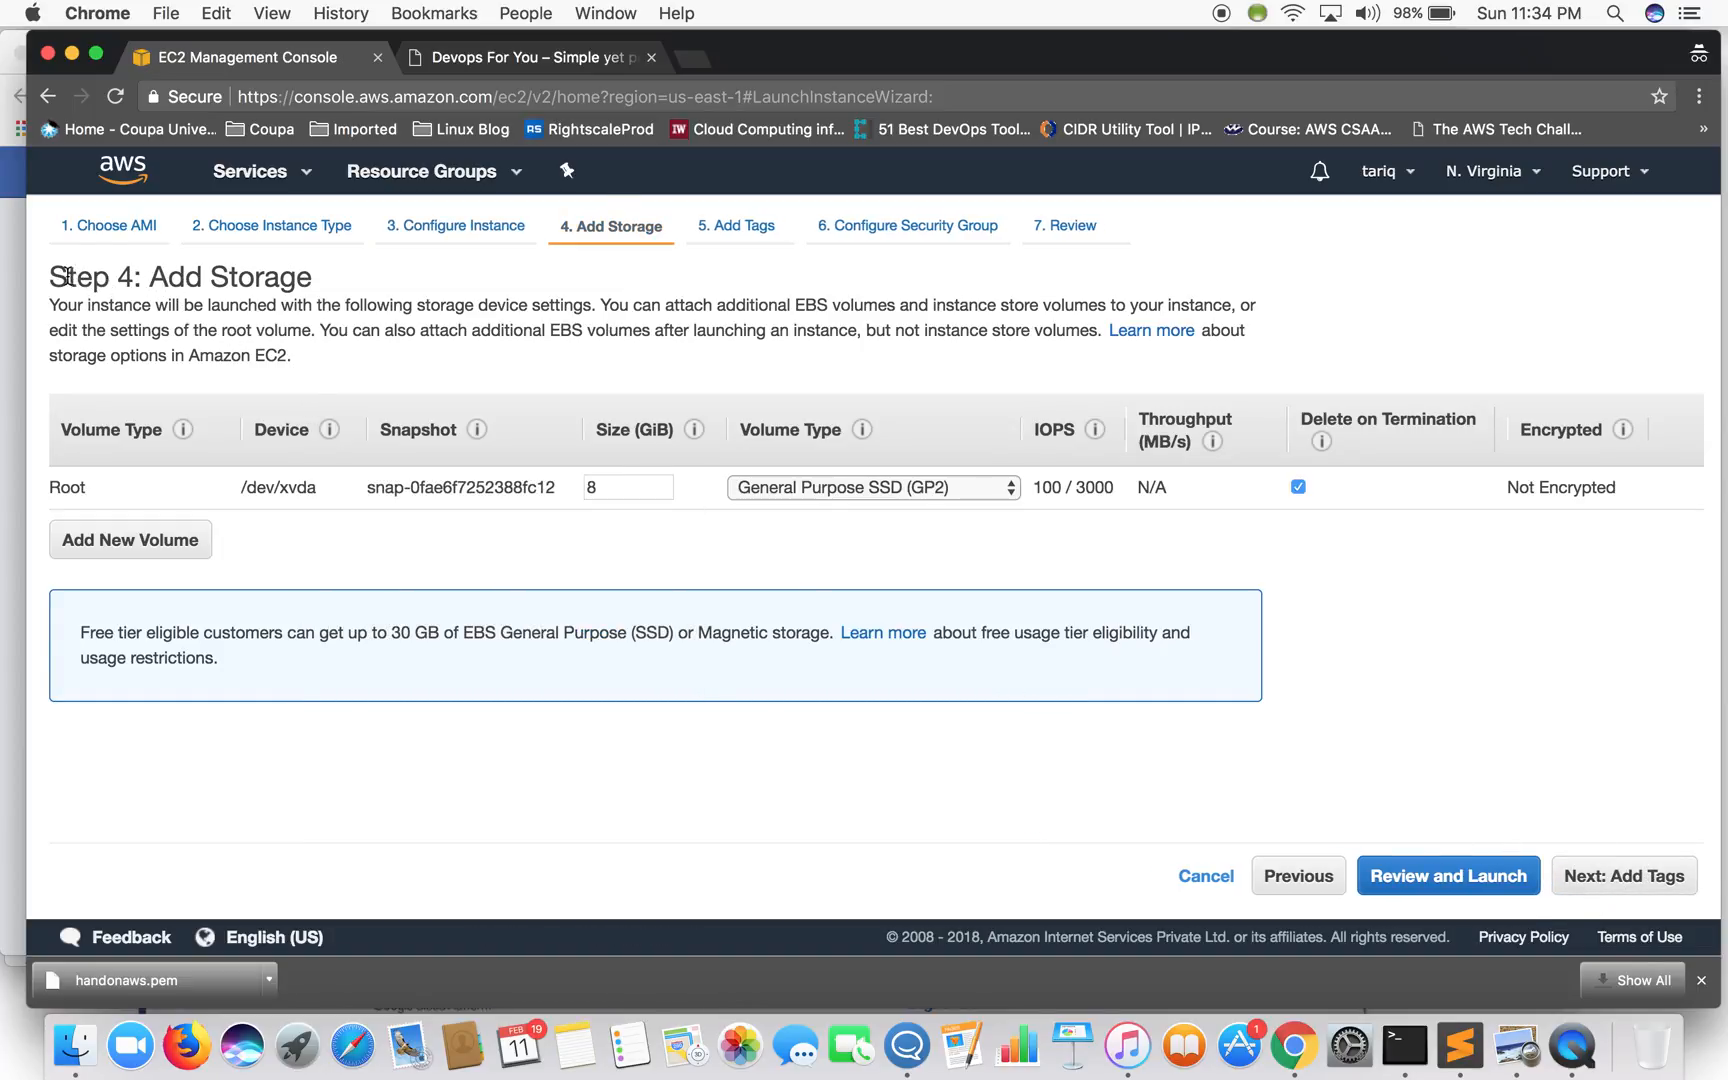
- Accept the default 8 GiB storage and no tags, continuing to Configure Security Group
{"action": "left_click_drag", "start_coordinate": [68, 276], "coordinate": [305, 291]}
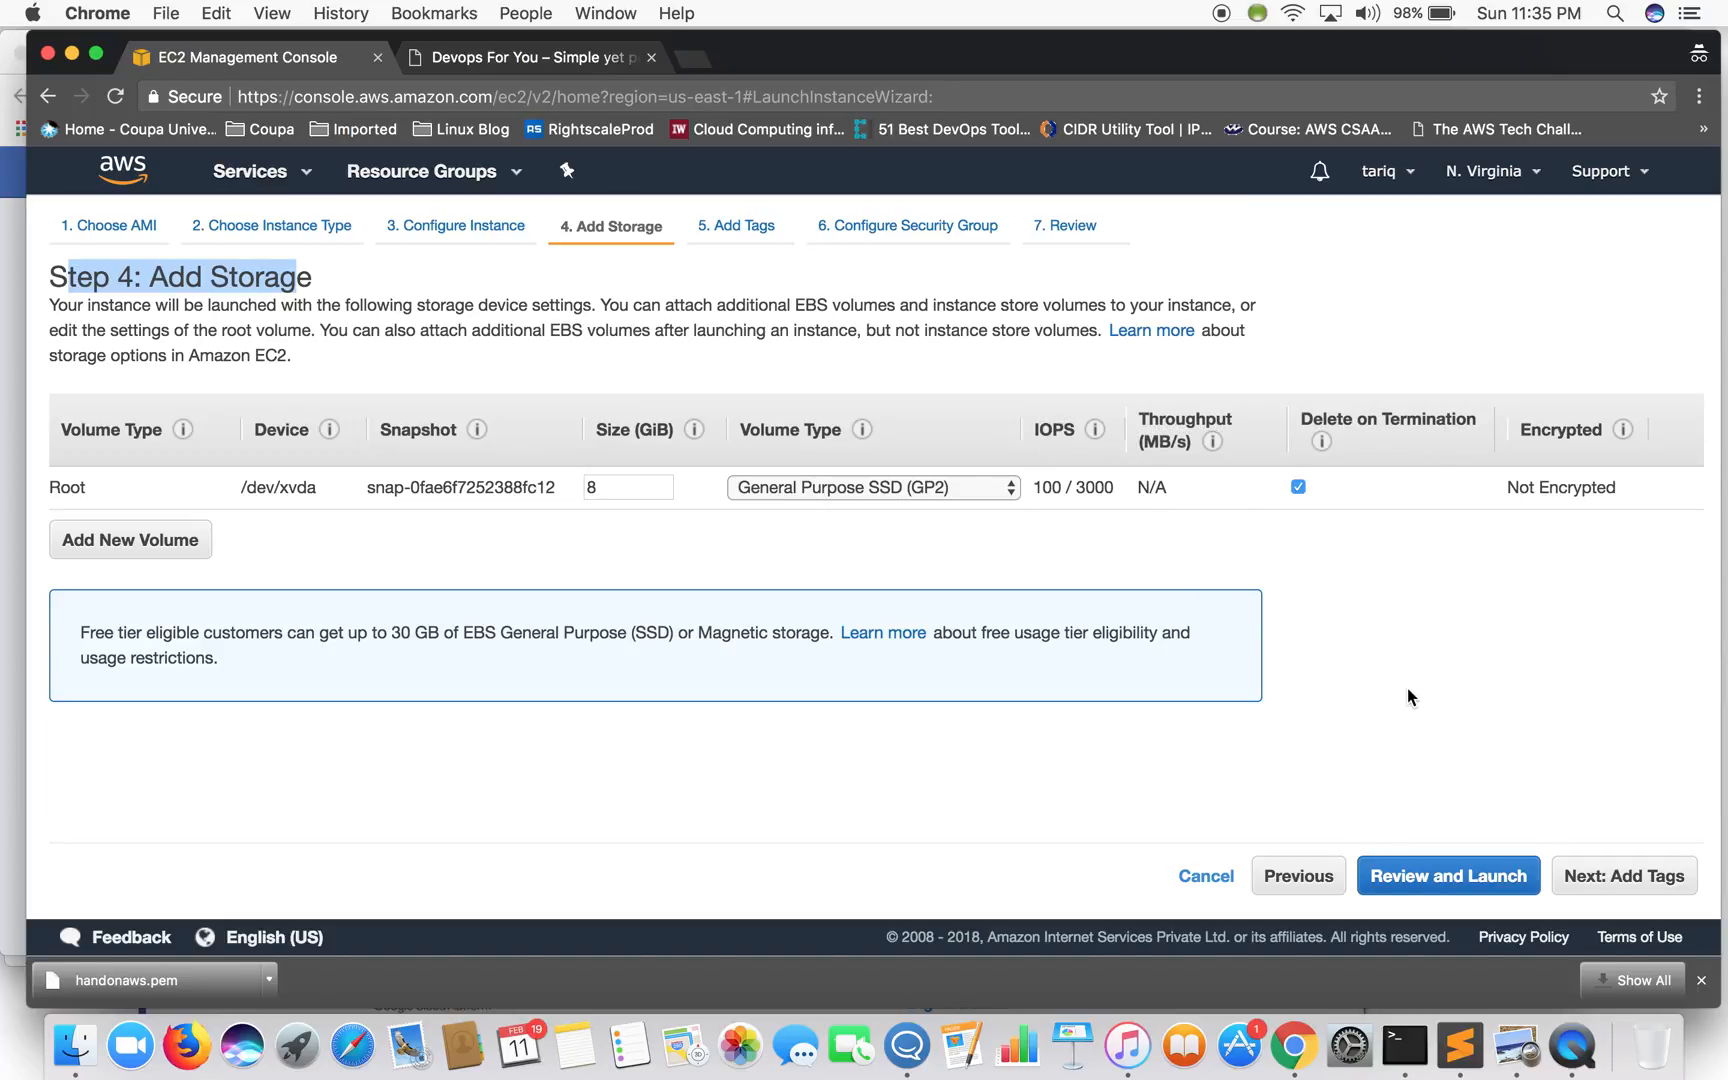
{"action": "left_click", "coordinate": [1622, 875]}
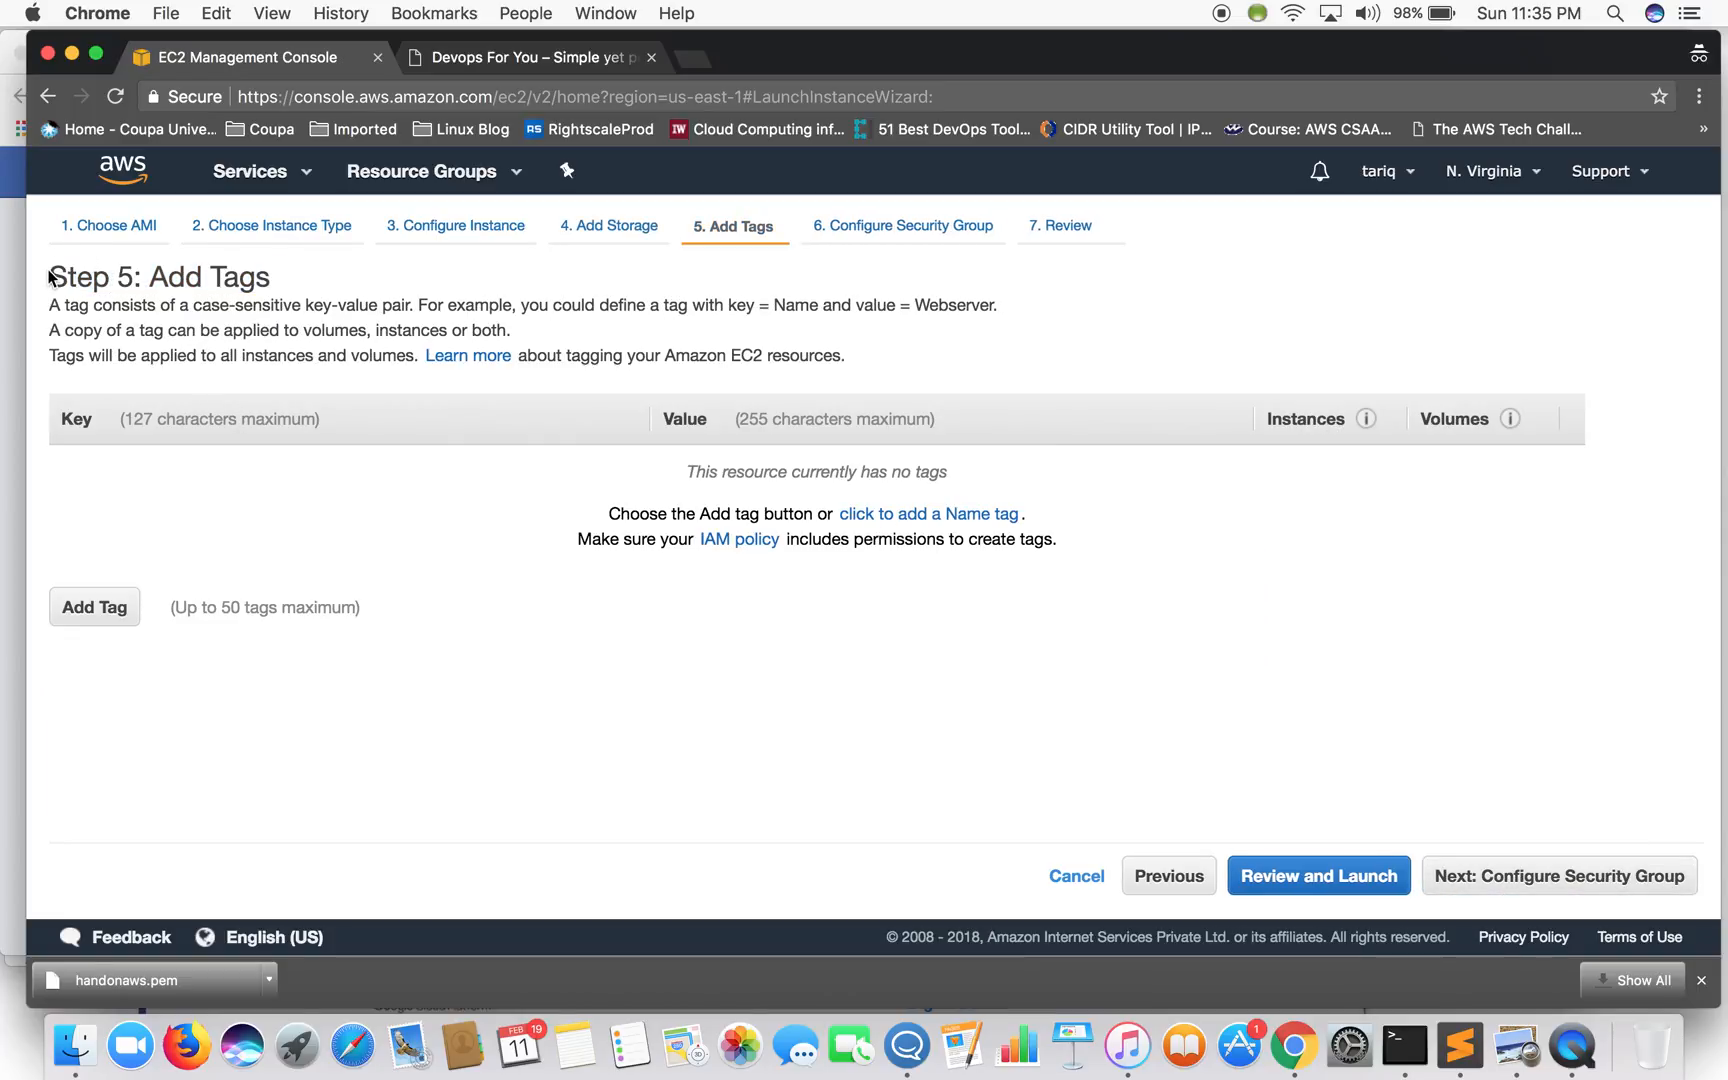
{"action": "left_click_drag", "start_coordinate": [49, 272], "coordinate": [277, 290]}
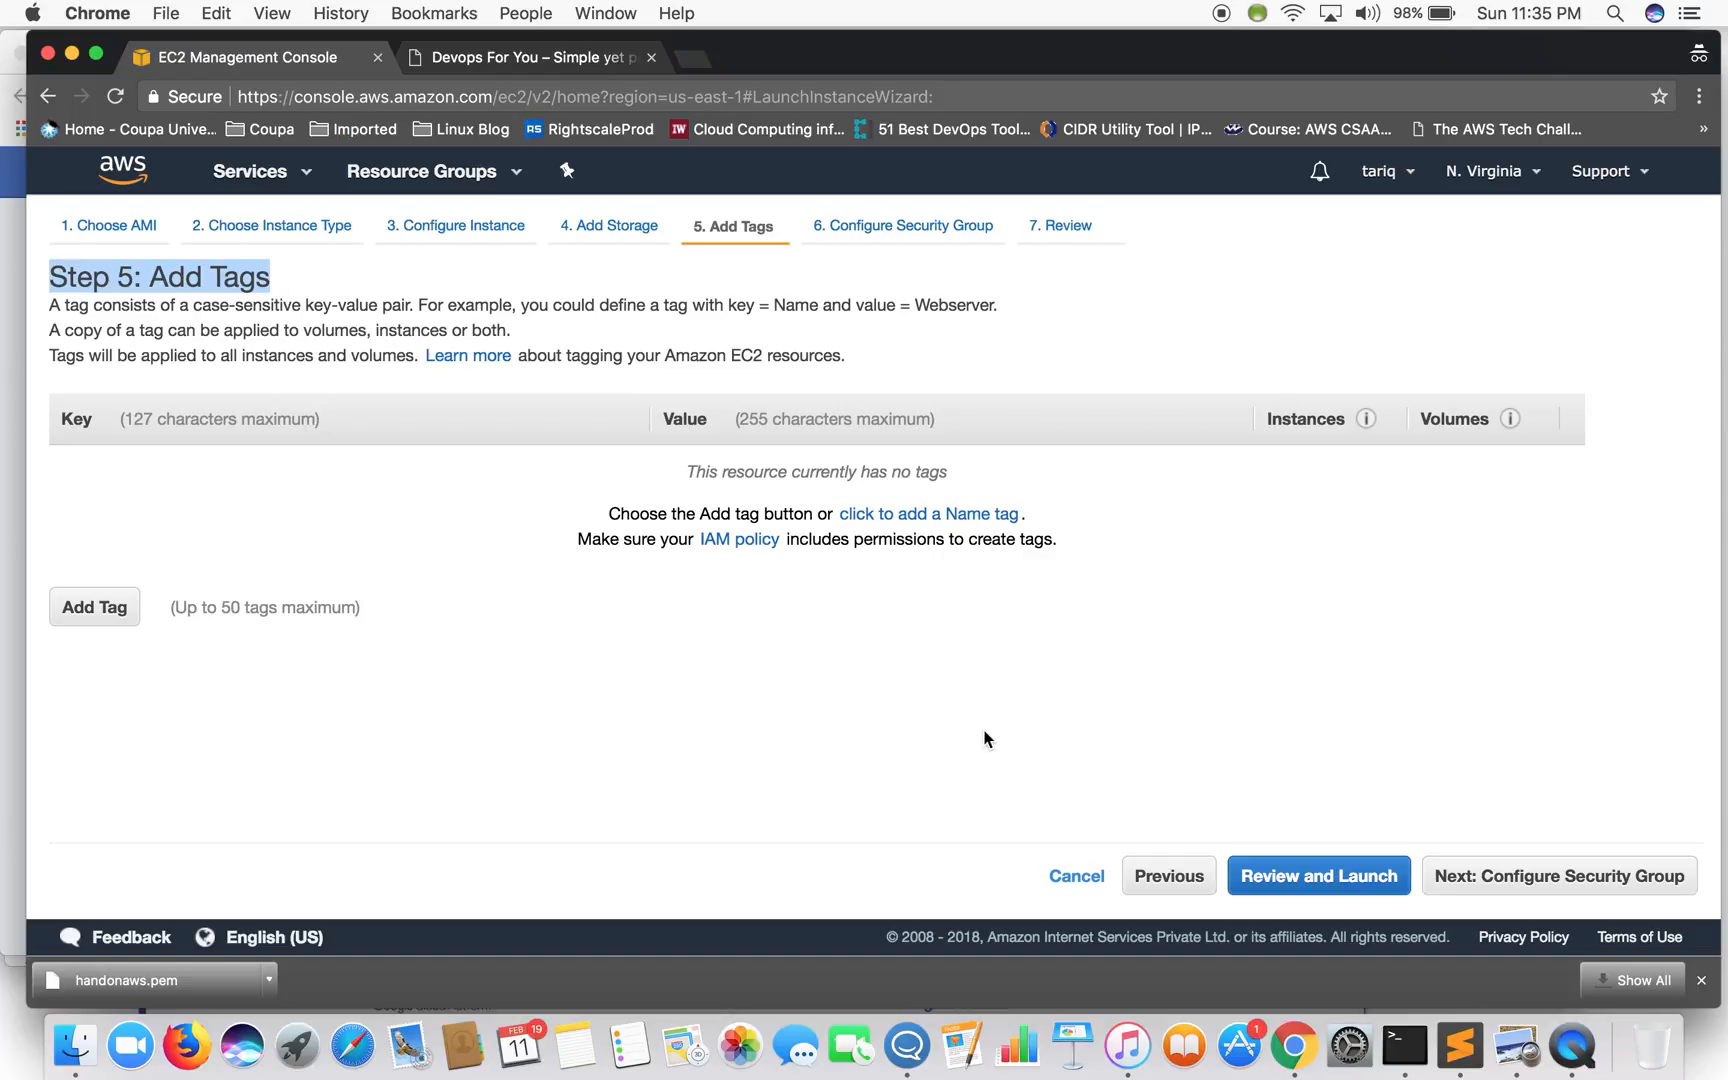
{"action": "left_click", "coordinate": [1560, 875]}
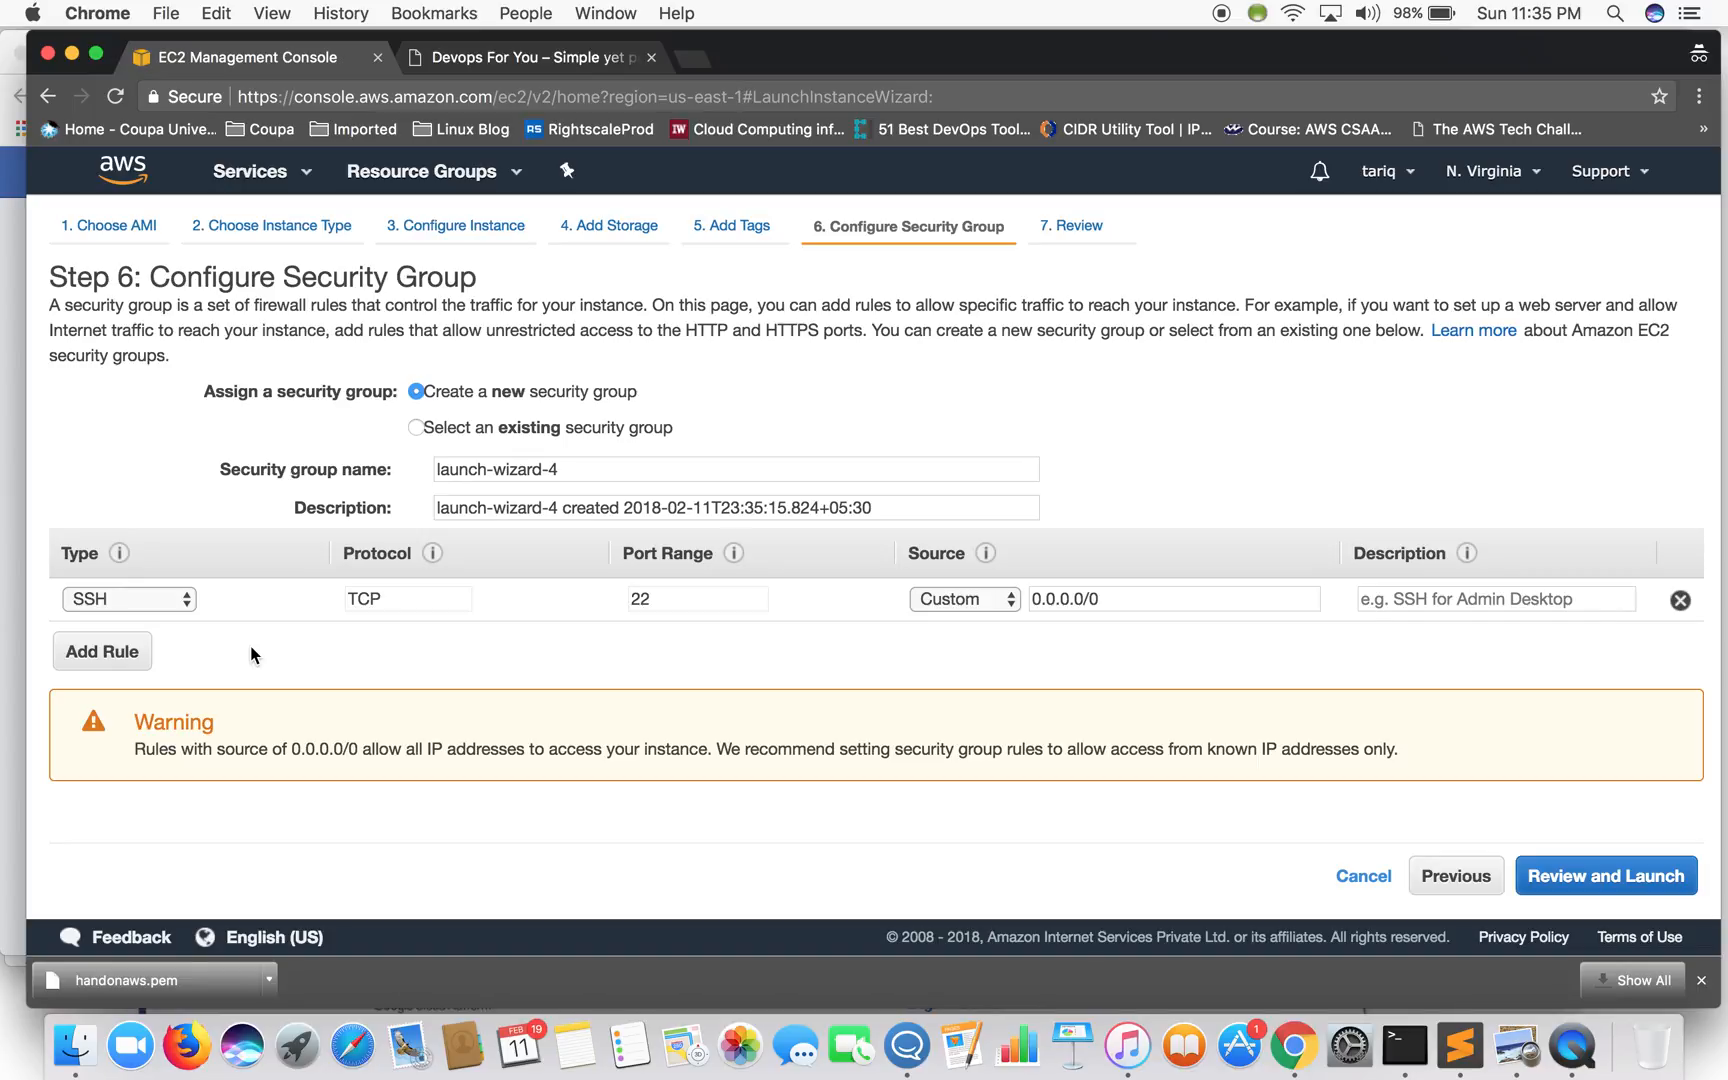
- Add HTTP and HTTPS rules alongside SSH, then proceed to Review and Launch
{"action": "left_click", "coordinate": [101, 651]}
{"action": "left_click", "coordinate": [186, 646]}
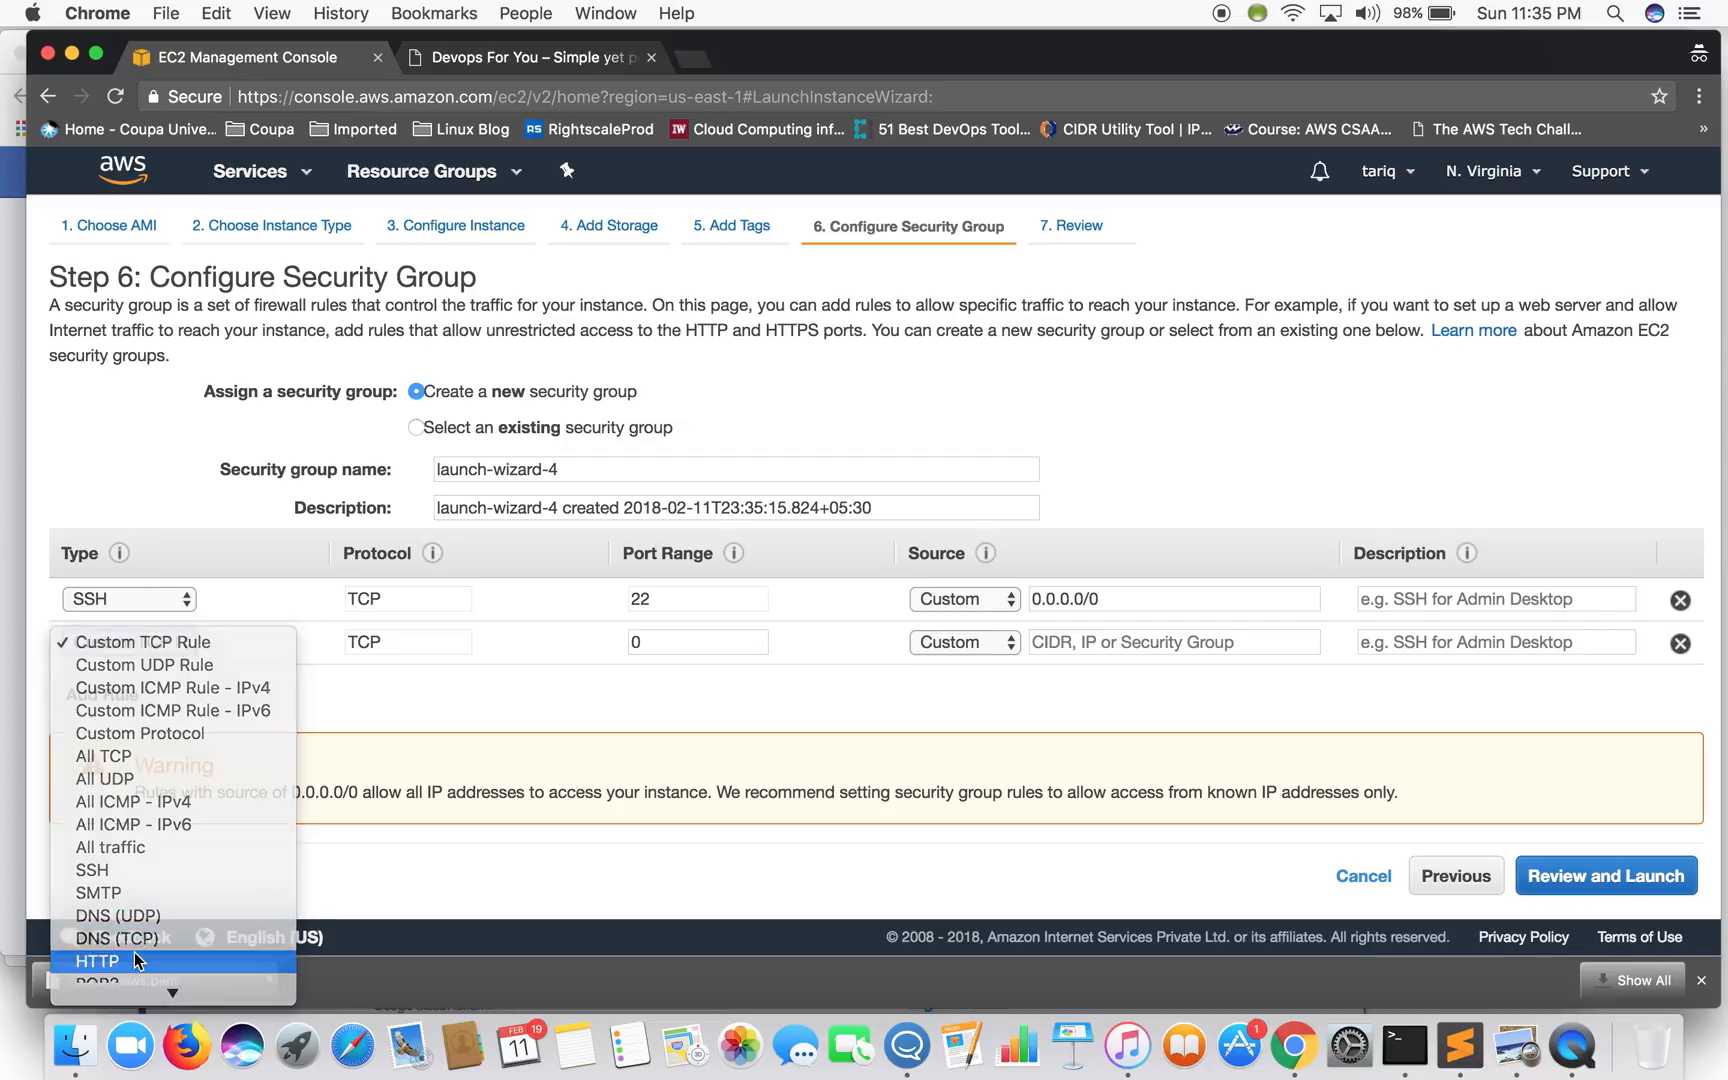
{"action": "left_click", "coordinate": [97, 962]}
{"action": "left_click", "coordinate": [145, 694]}
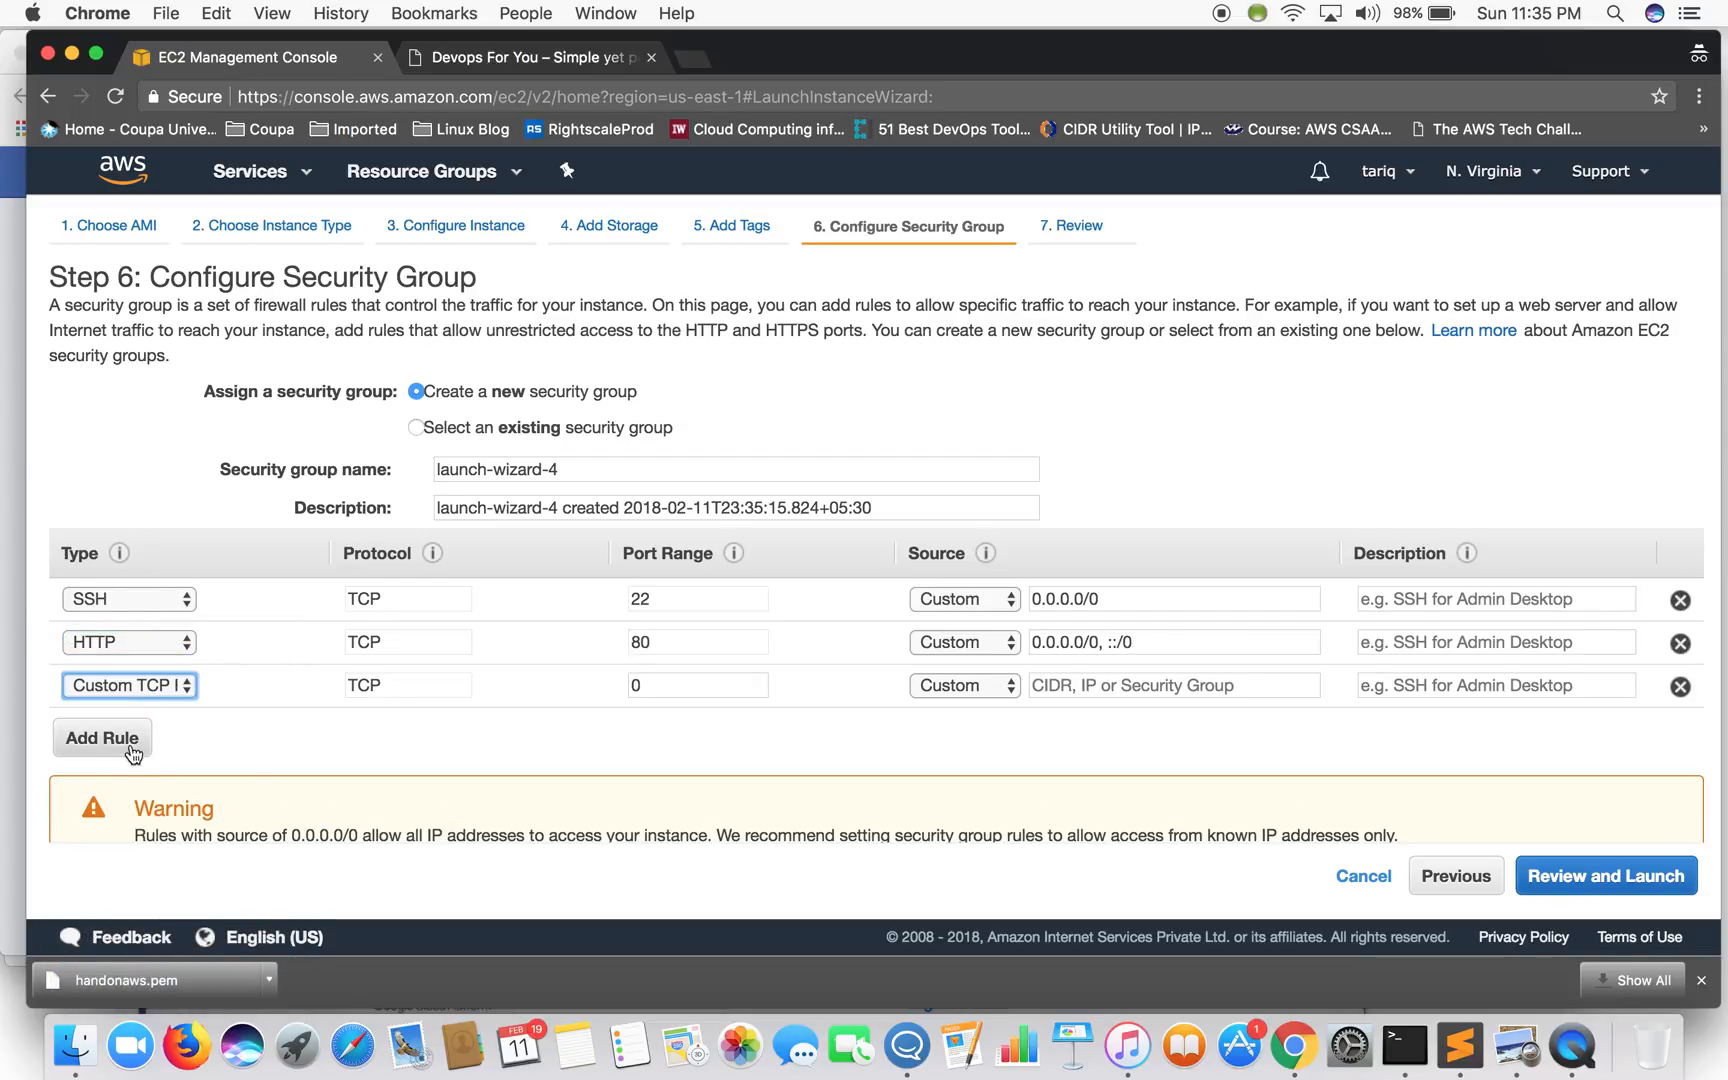
{"action": "left_click", "coordinate": [186, 694]}
{"action": "scroll", "coordinate": [189, 837], "scroll_direction": "down", "scroll_amount": 3}
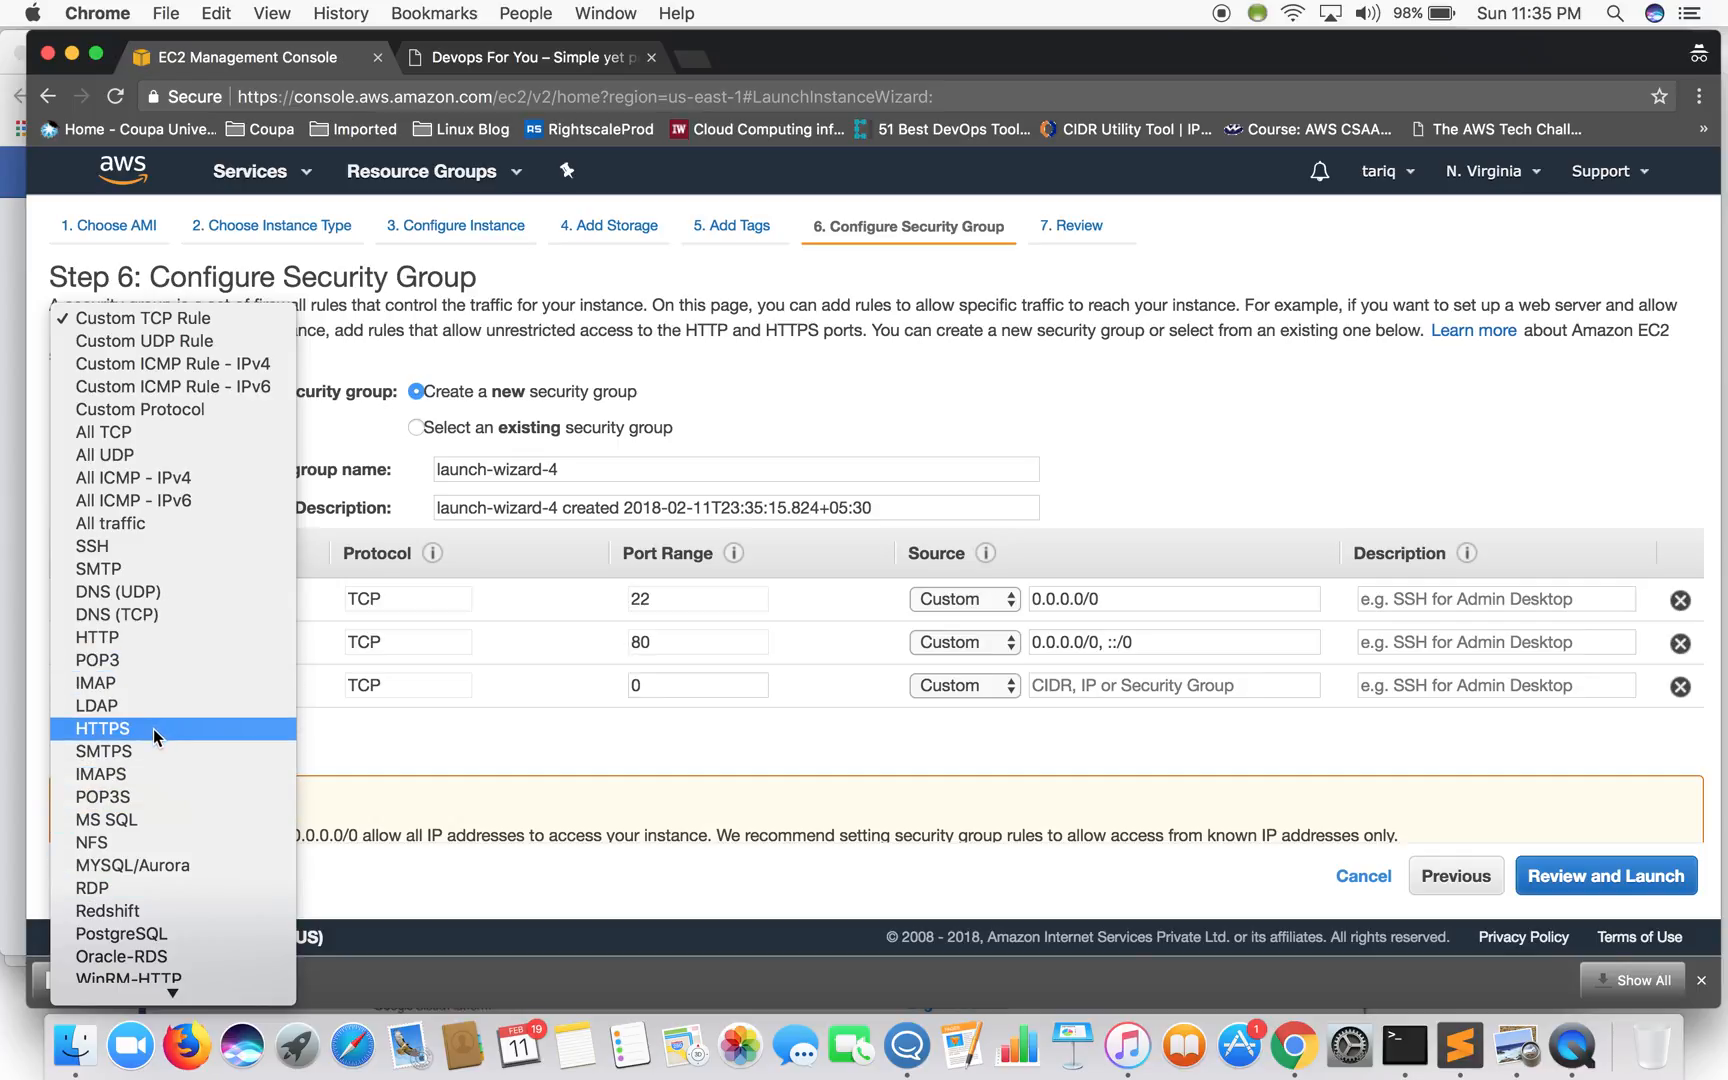
{"action": "left_click", "coordinate": [153, 730]}
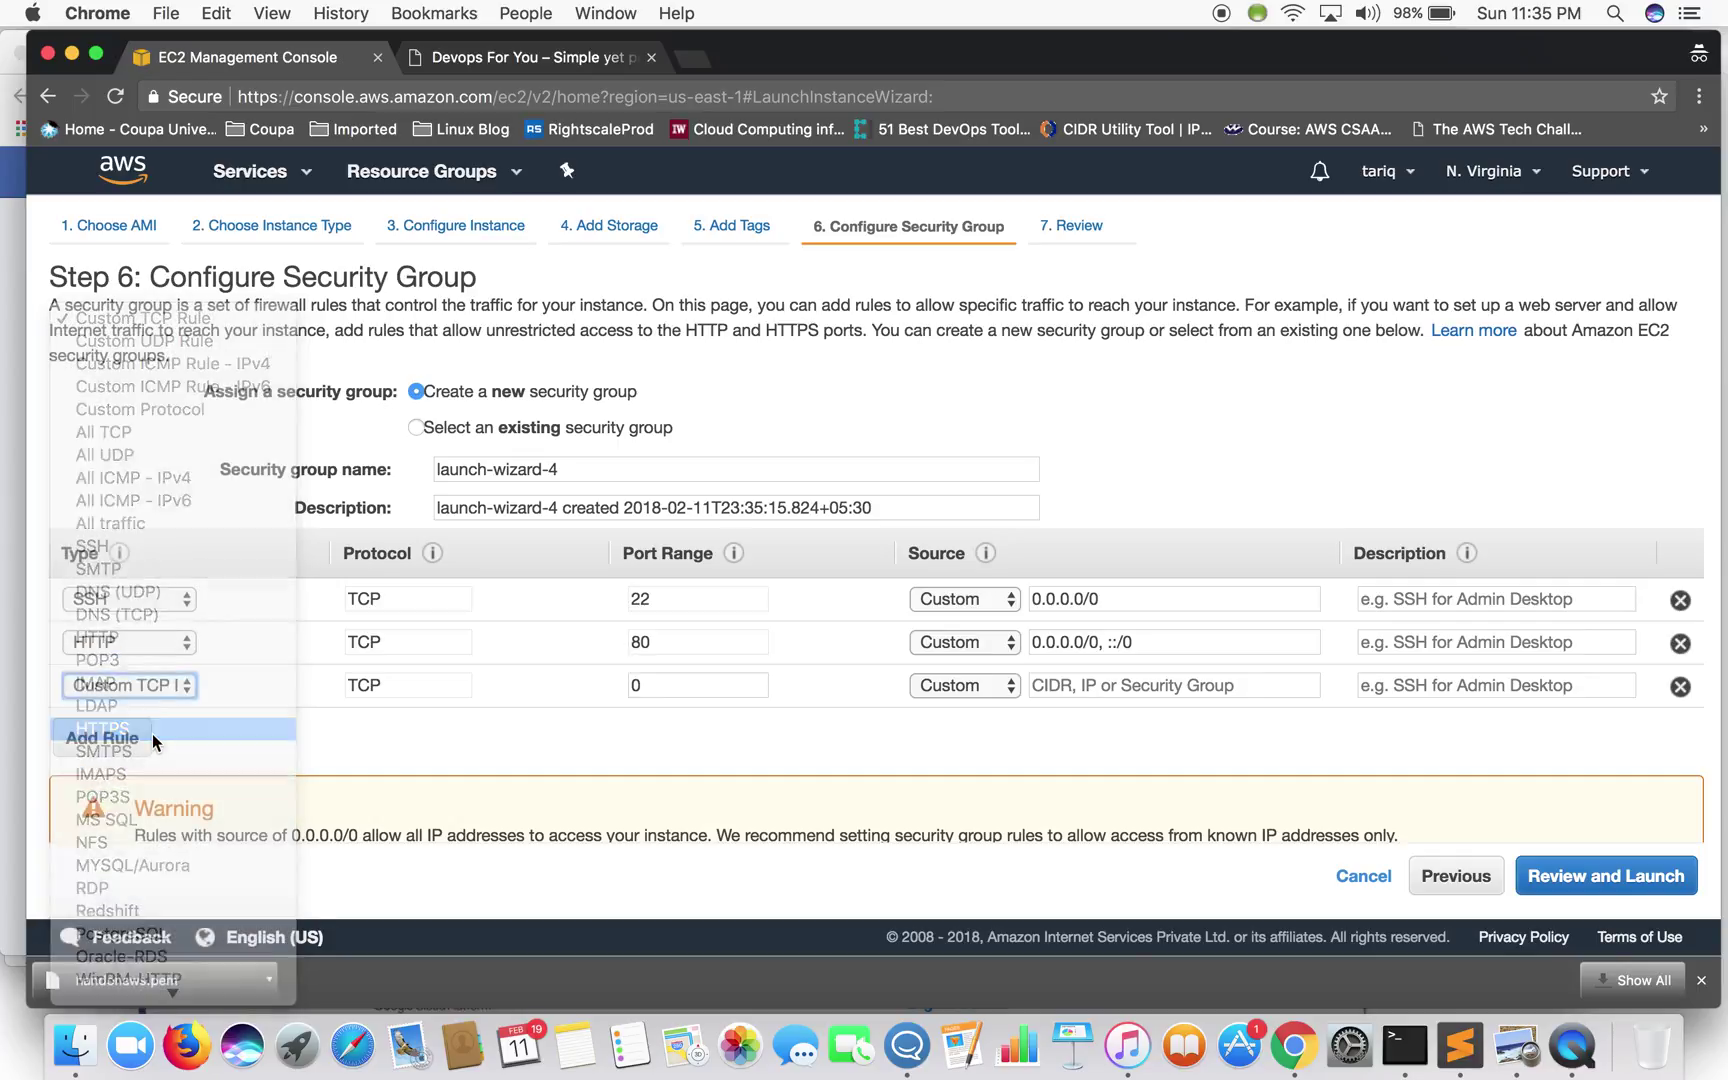
{"action": "left_click", "coordinate": [1605, 876]}
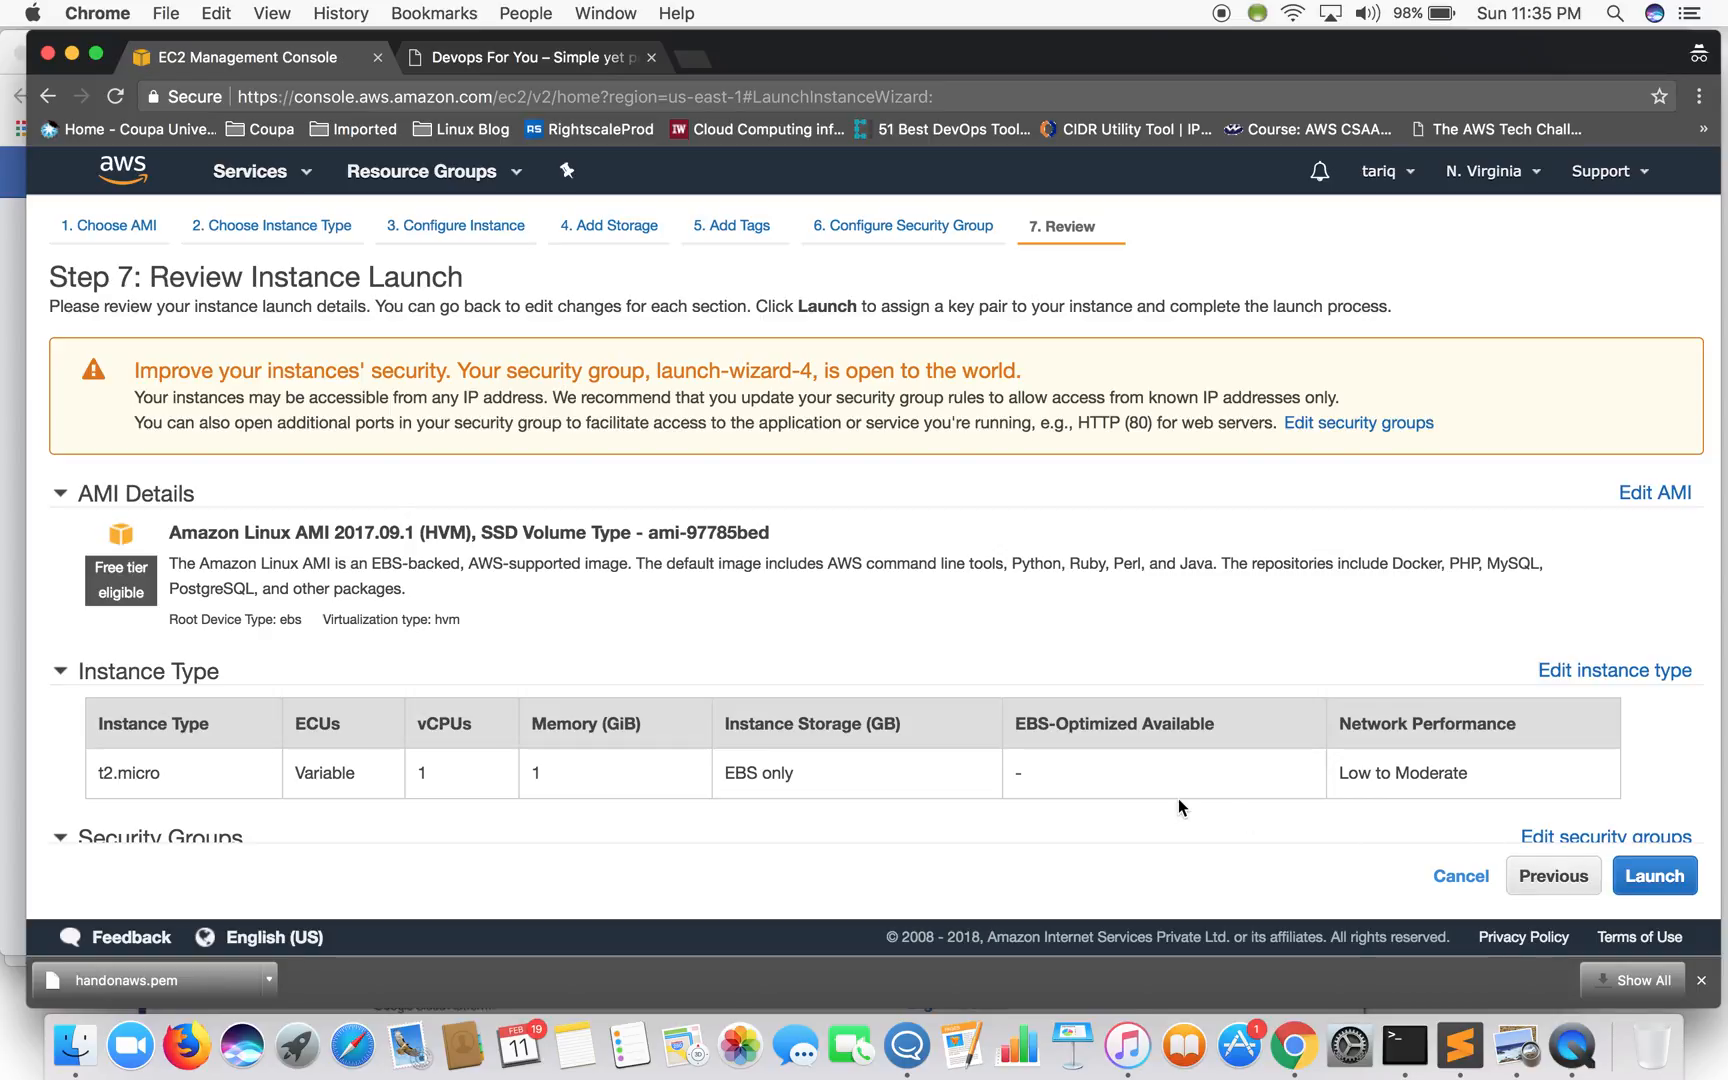
{"action": "scroll", "coordinate": [938, 747], "scroll_direction": "down", "scroll_amount": 5}
{"action": "scroll", "coordinate": [938, 747], "scroll_direction": "down", "scroll_amount": 3}
{"action": "scroll", "coordinate": [937, 747], "scroll_direction": "down", "scroll_amount": 2}
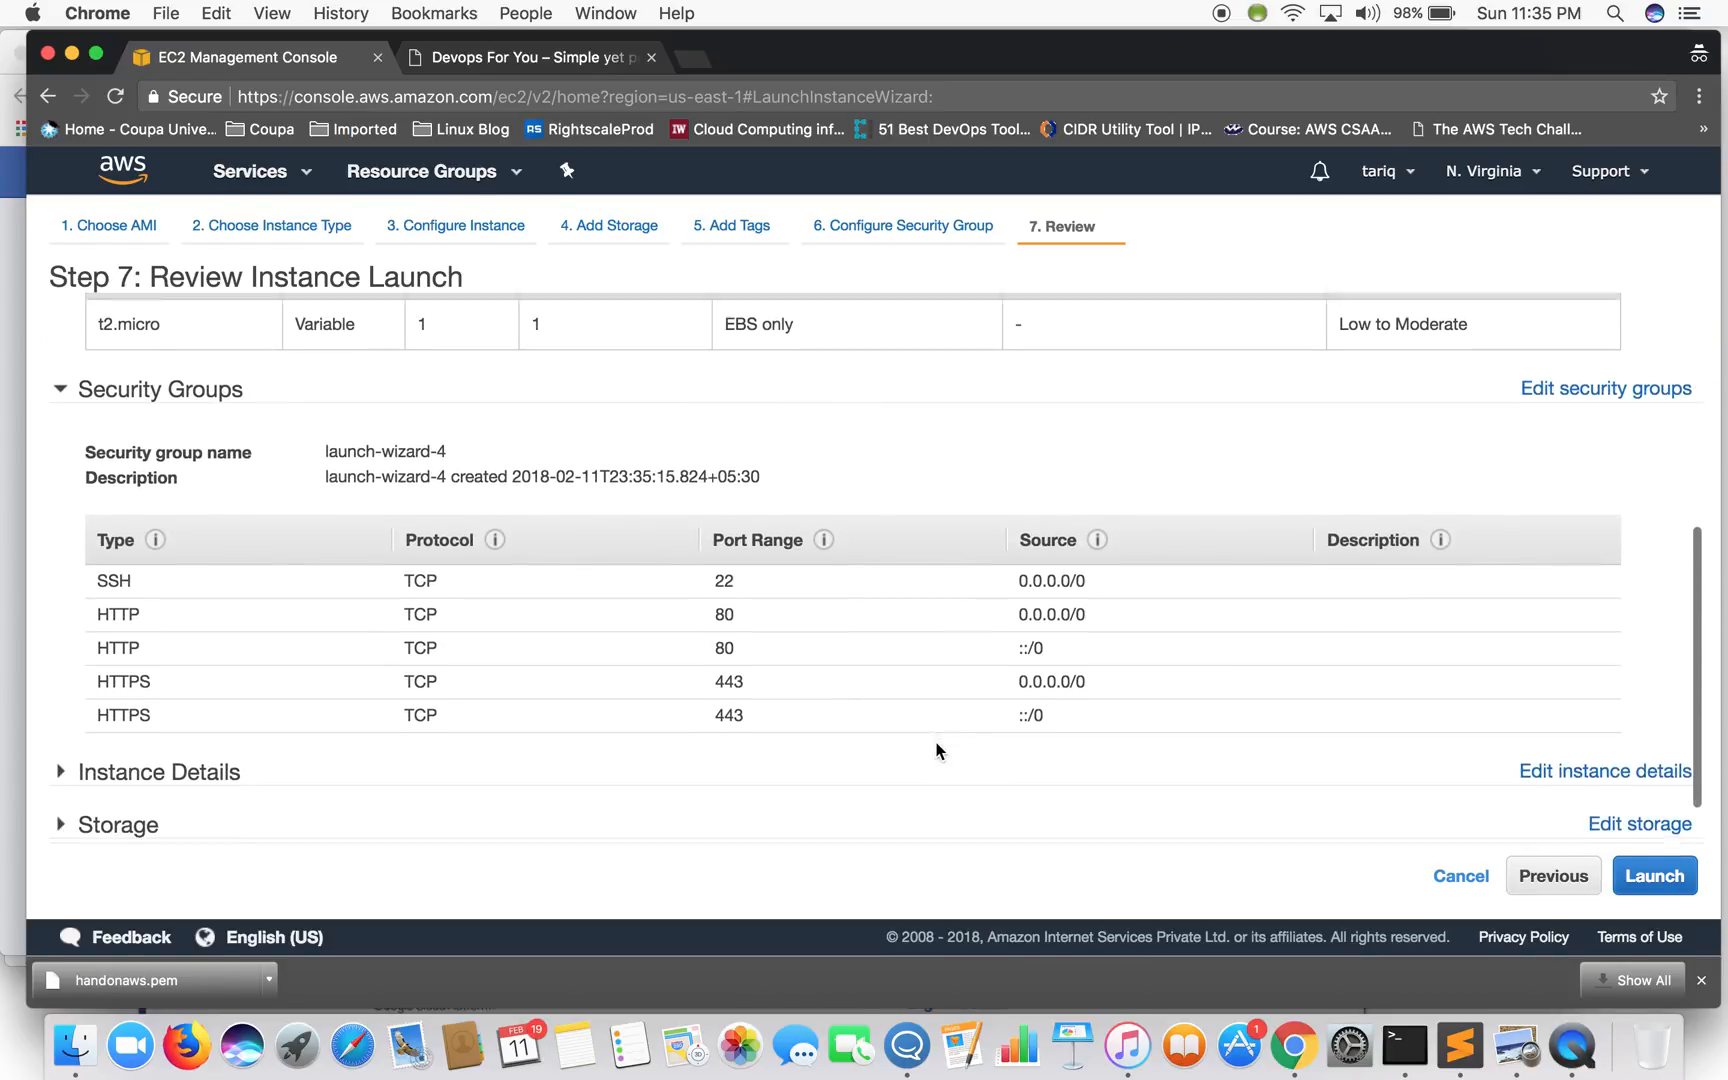
{"action": "scroll", "coordinate": [937, 747], "scroll_direction": "down", "scroll_amount": 2}
{"action": "scroll", "coordinate": [931, 550], "scroll_direction": "up", "scroll_amount": 4}
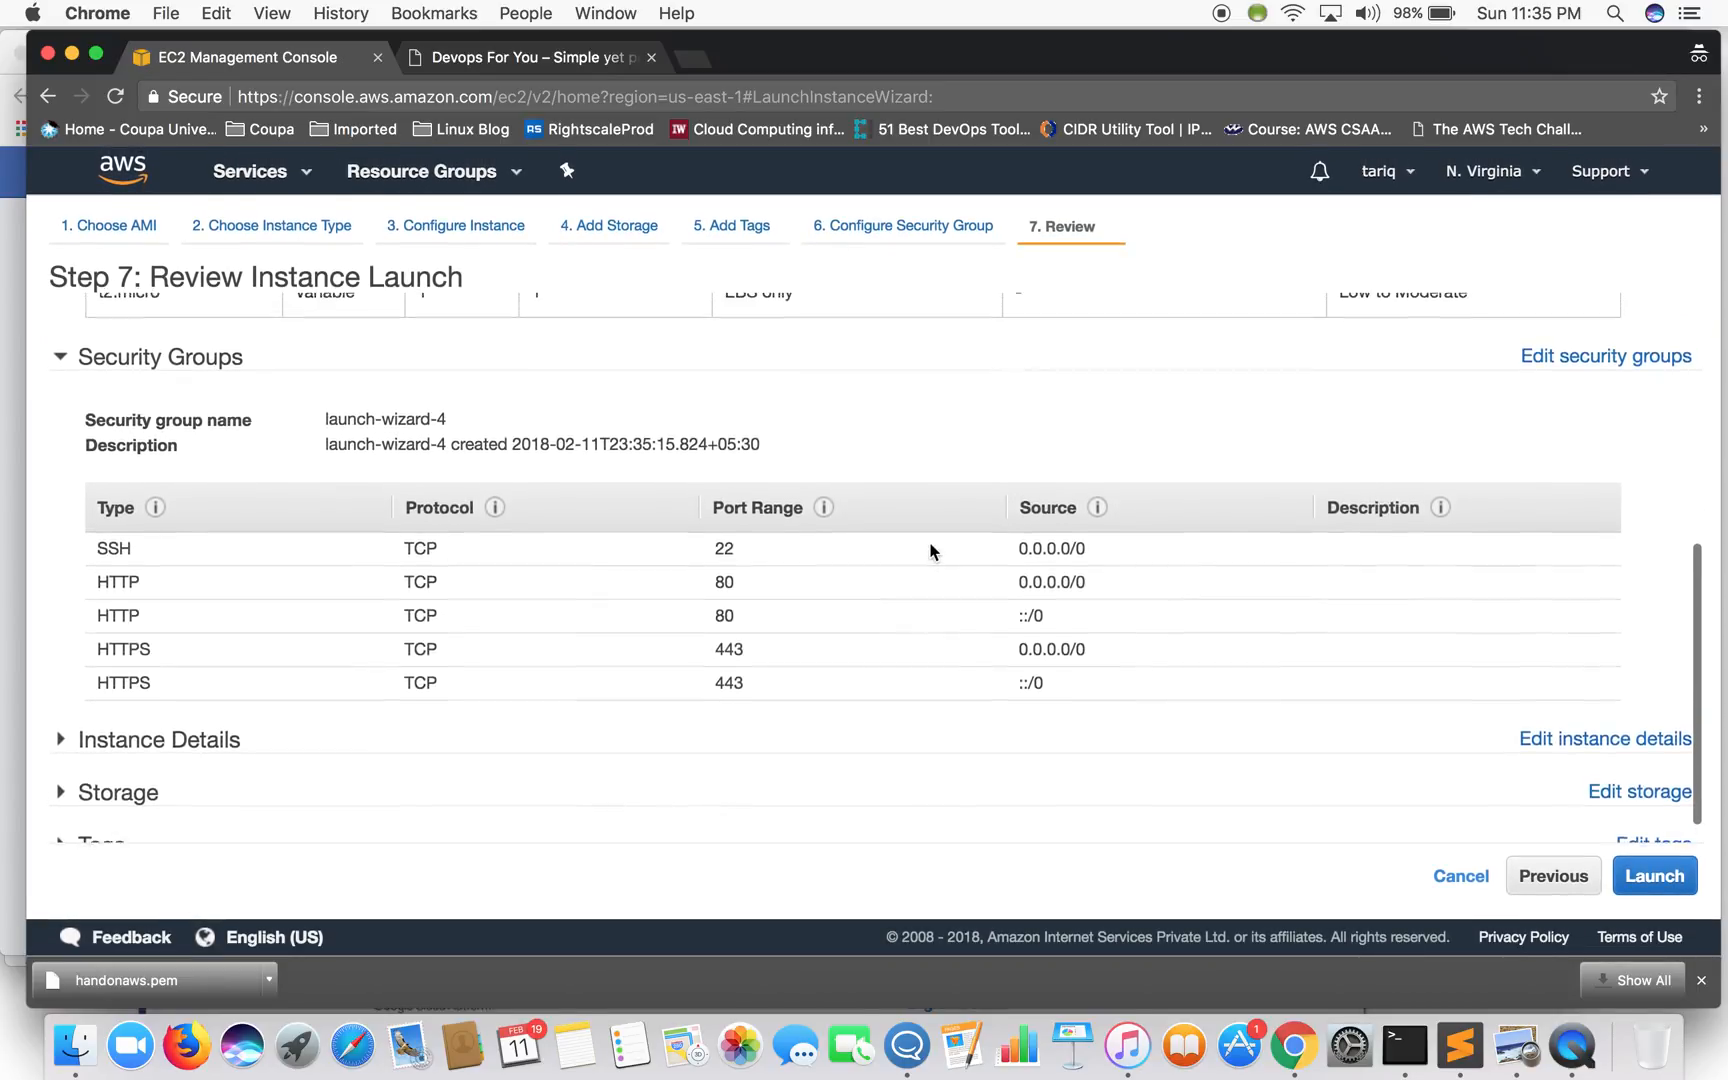
{"action": "scroll", "coordinate": [930, 550], "scroll_direction": "up", "scroll_amount": 5}
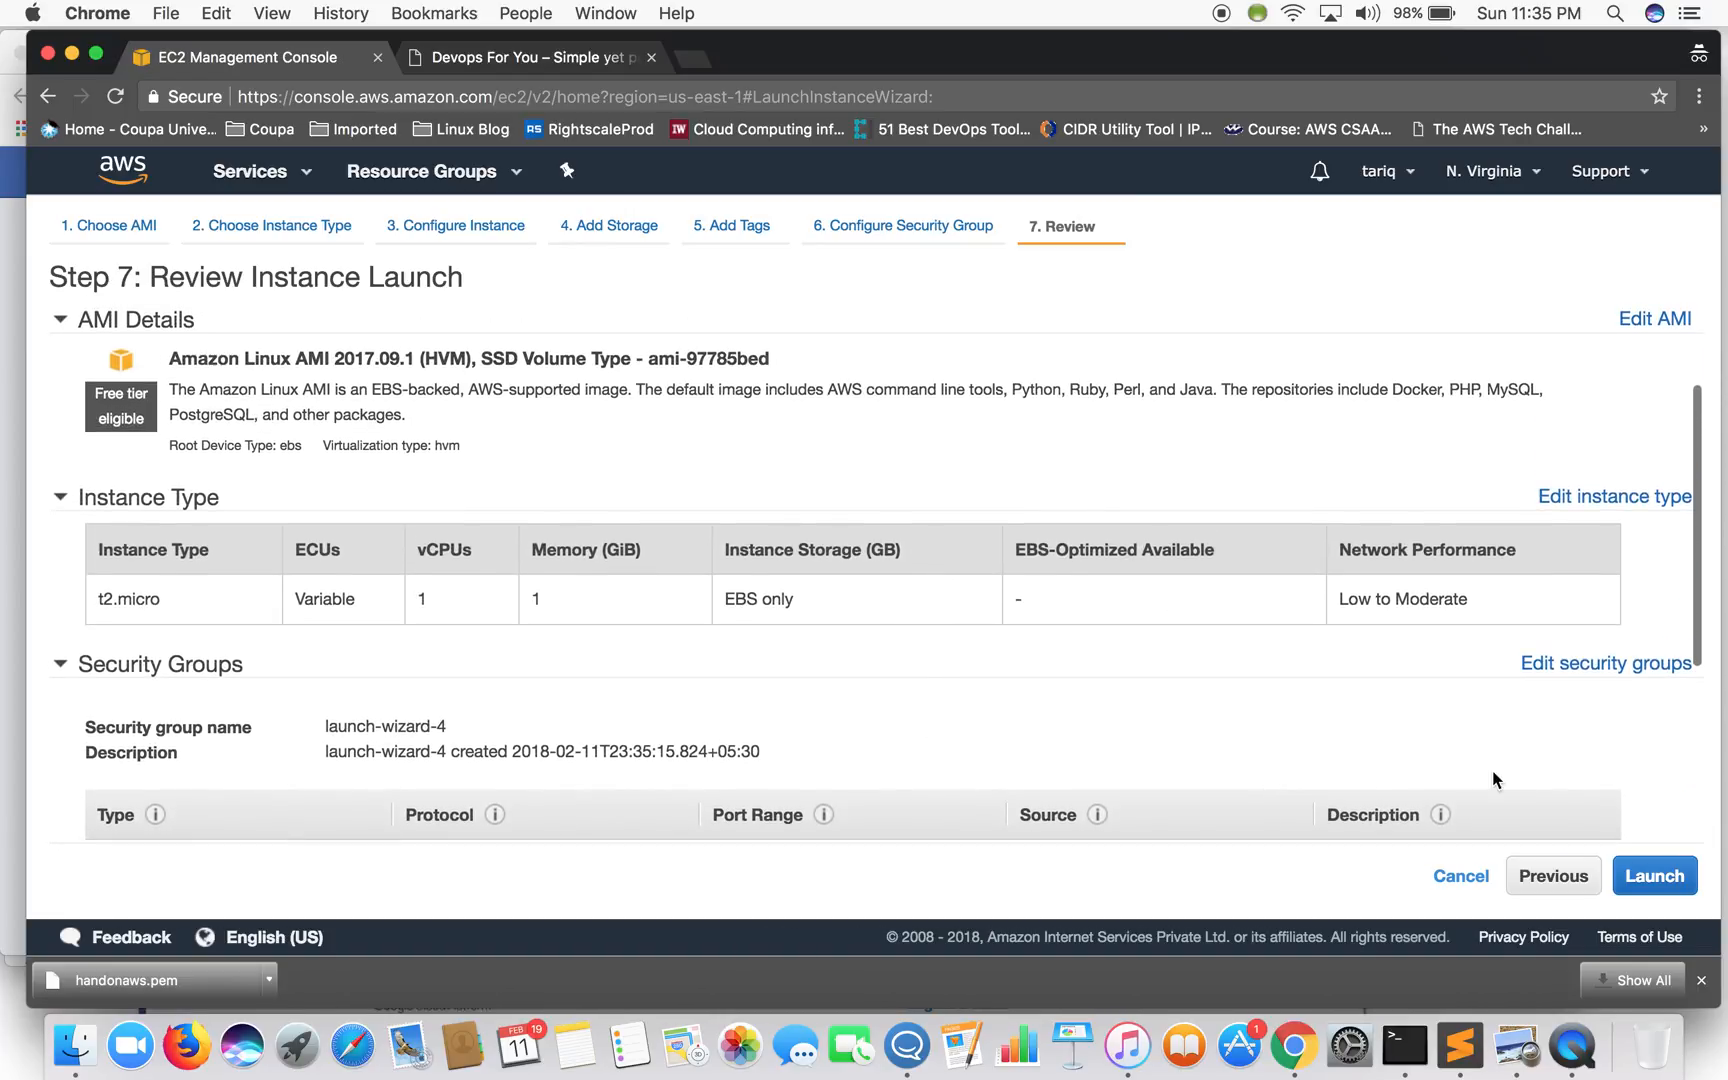
- Launch from the review page, bringing up the key pair prompt
{"action": "left_click", "coordinate": [1656, 876]}
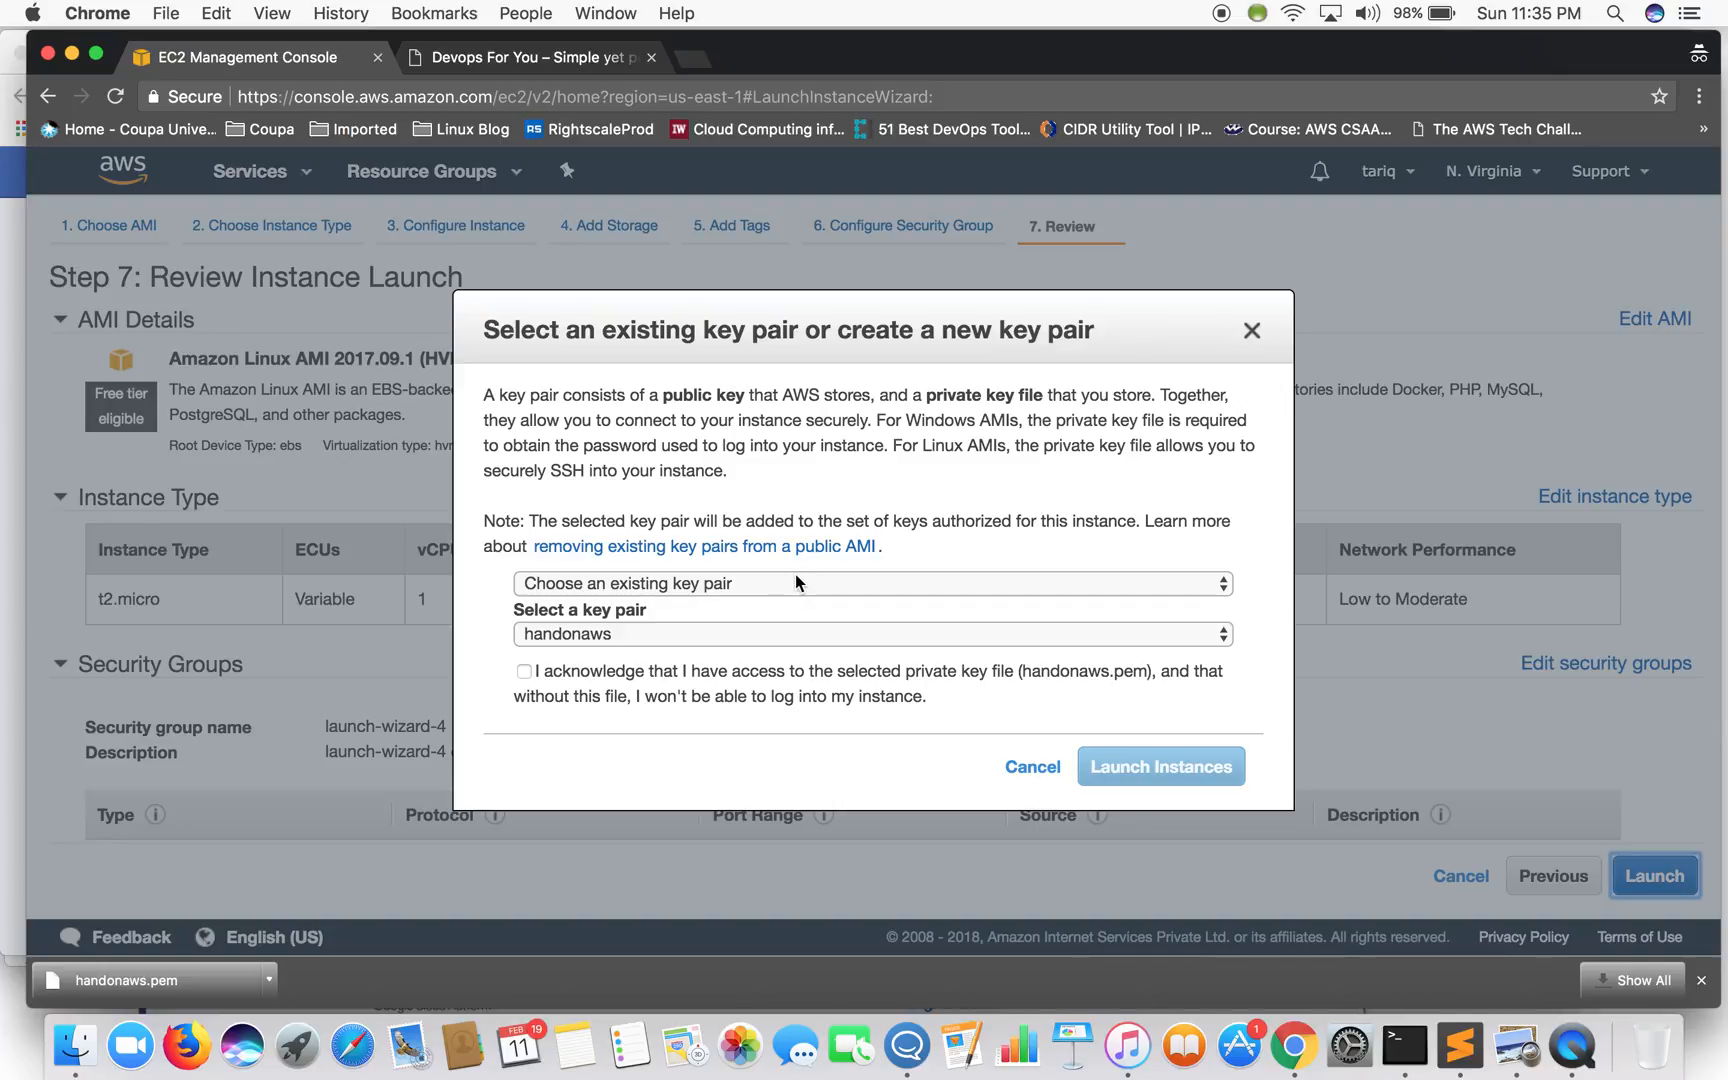
- Create and download a new key pair named myhandon, then launch the instance with it
{"action": "left_click", "coordinate": [900, 583]}
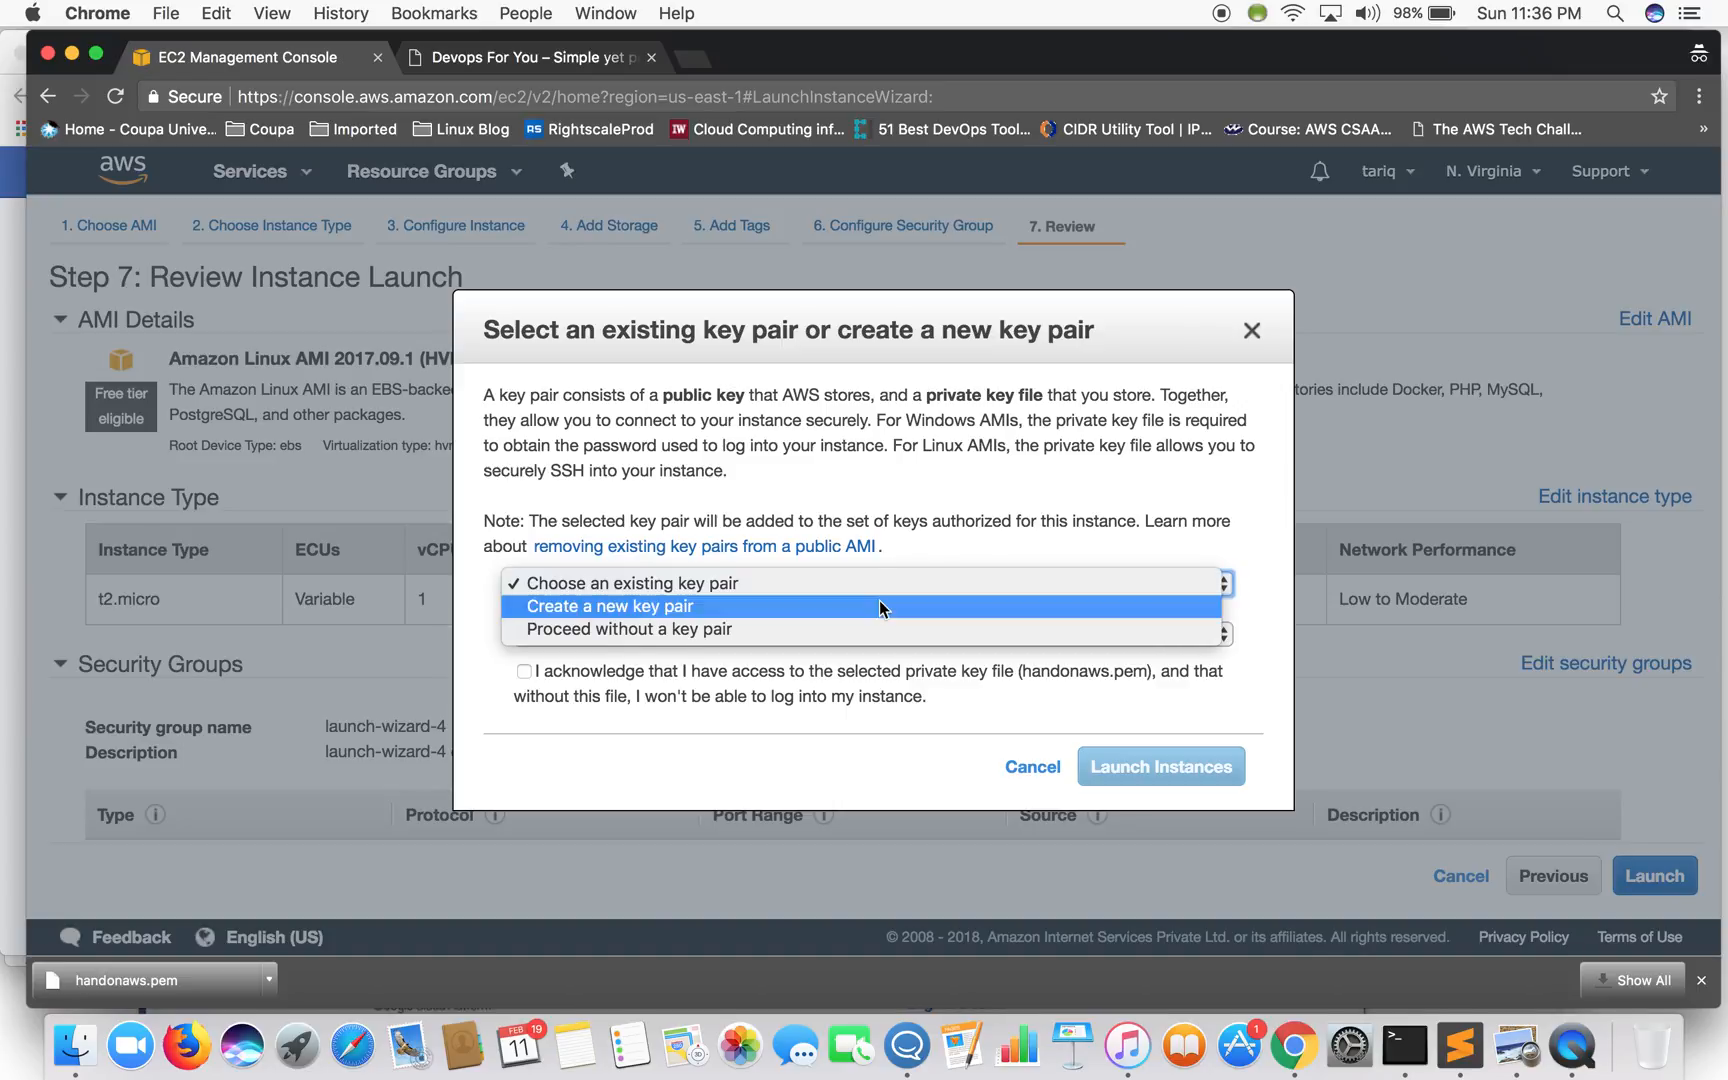
{"action": "left_click", "coordinate": [879, 604]}
{"action": "left_click", "coordinate": [626, 637]}
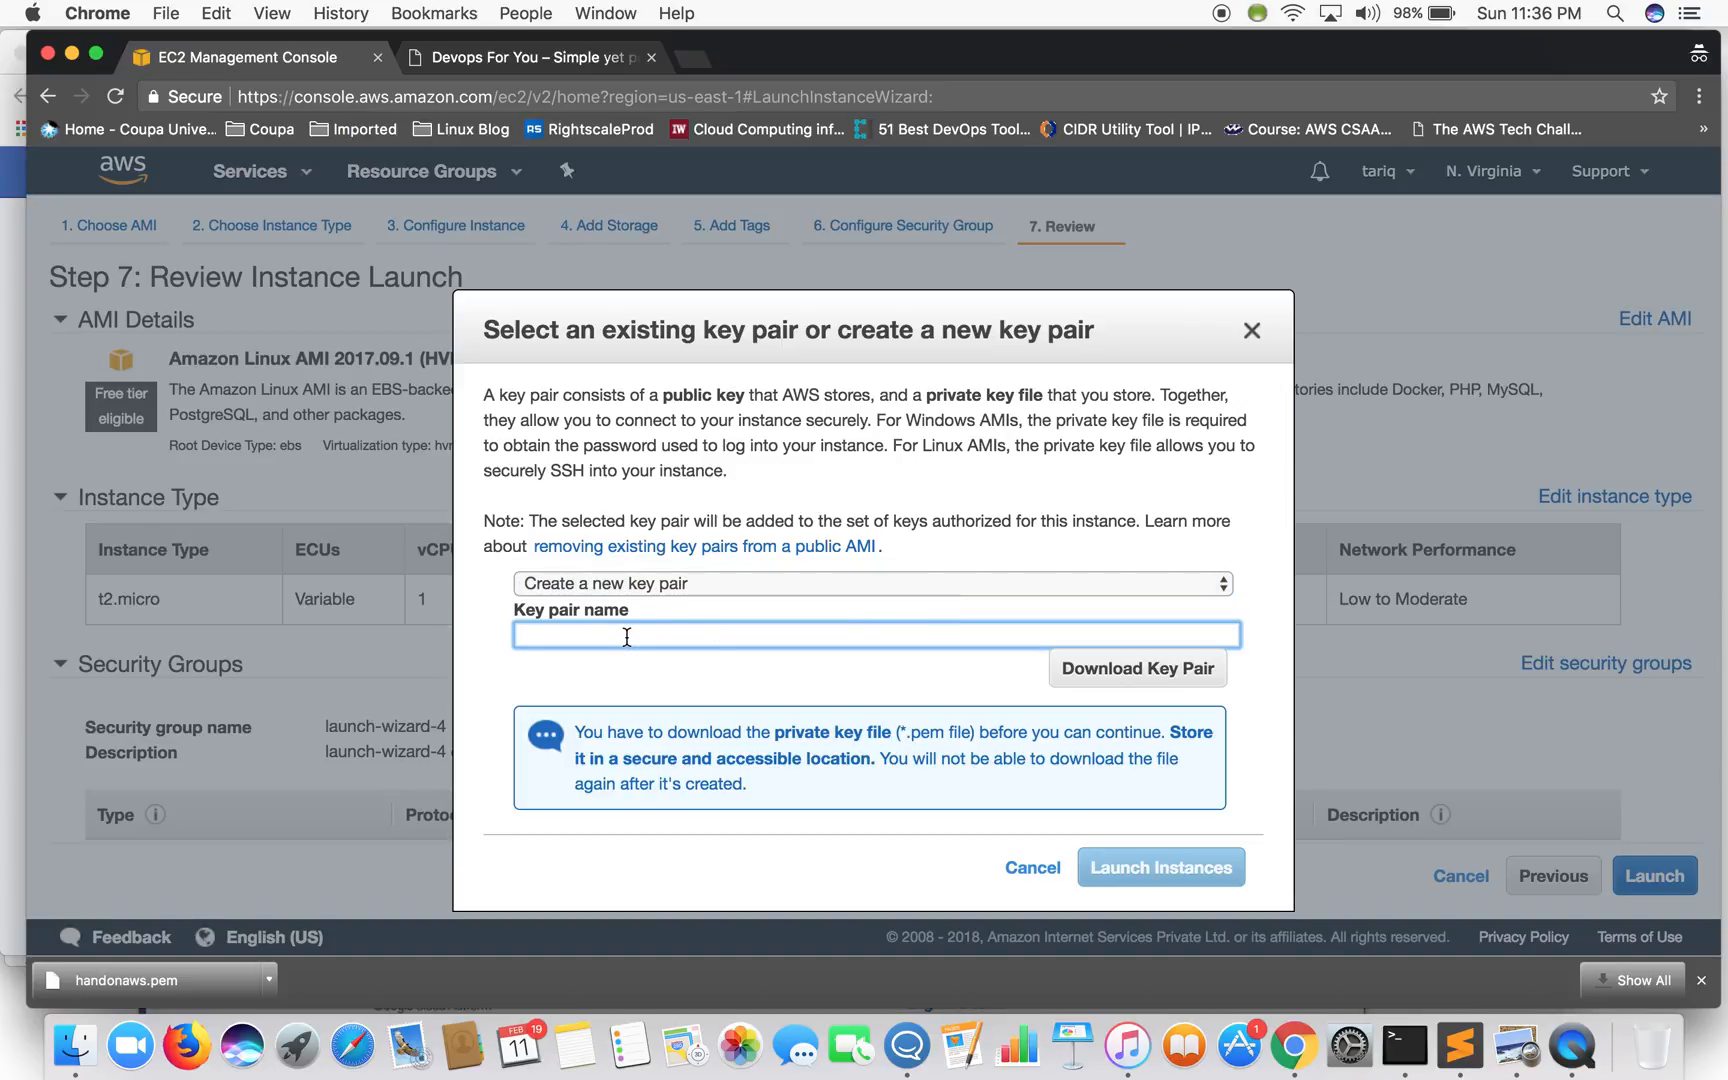
{"action": "type", "text": "myhandon"}
{"action": "left_click", "coordinate": [1135, 669]}
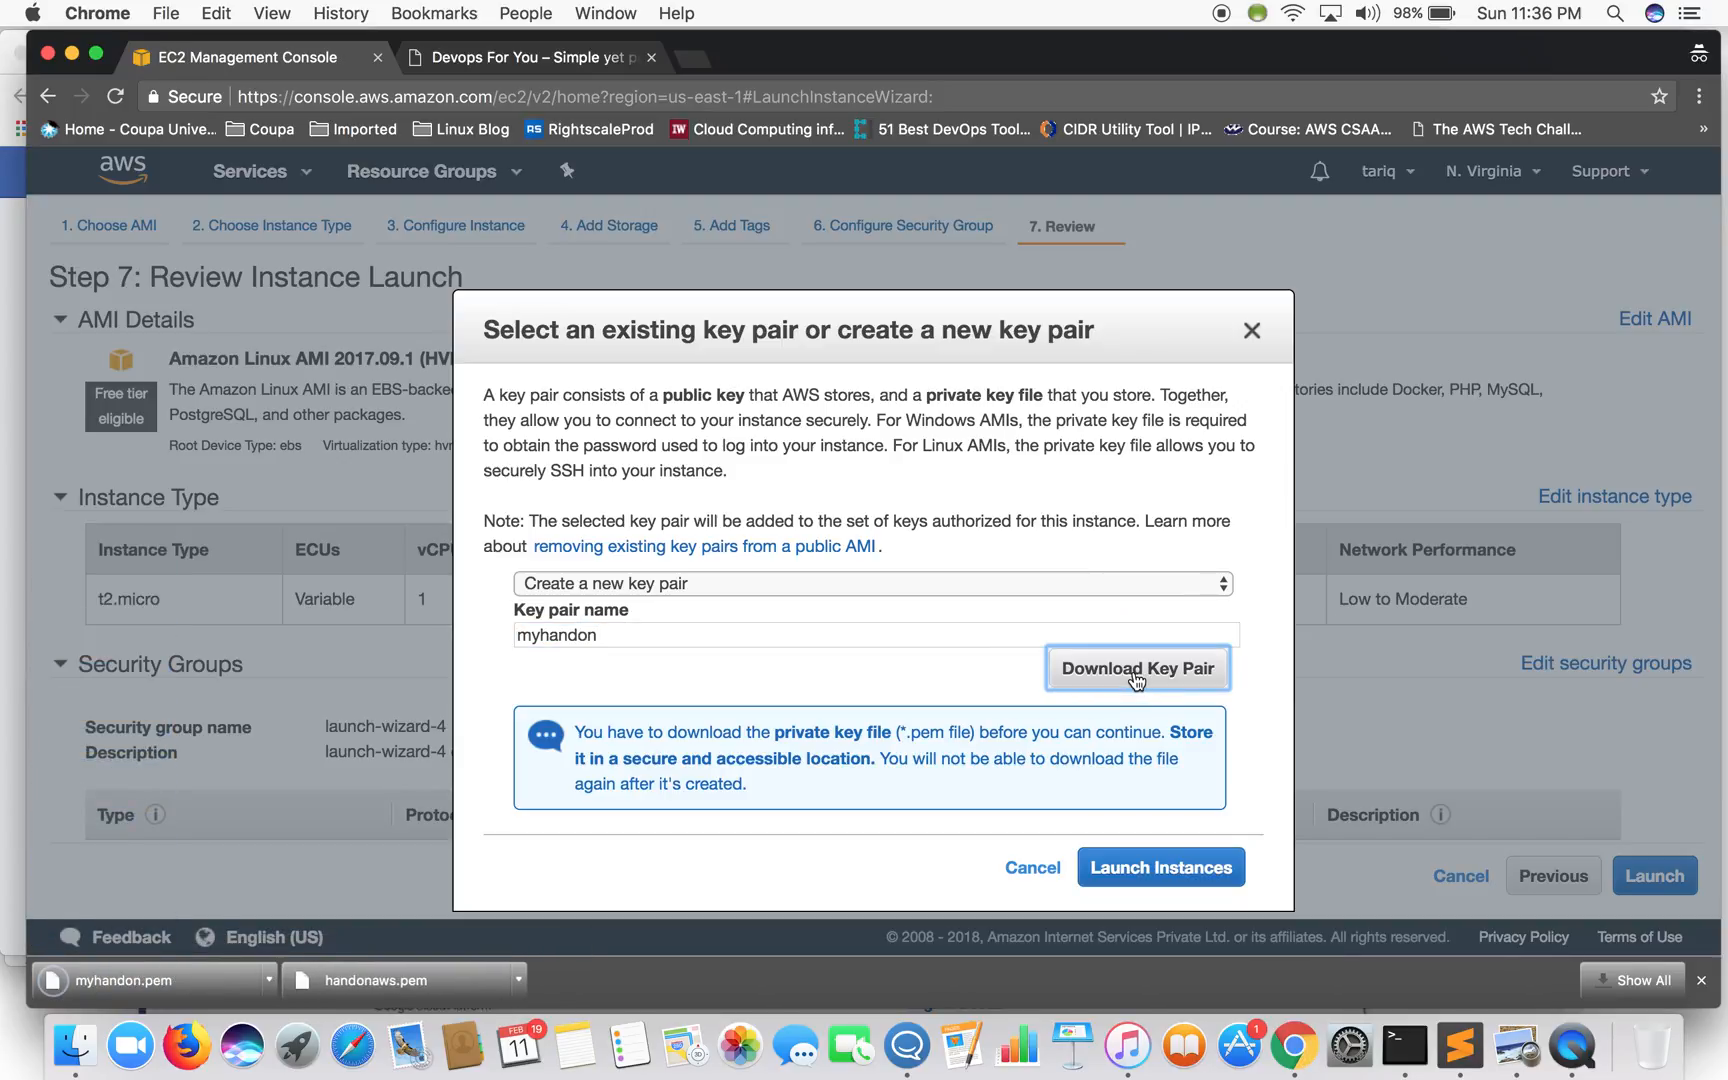
{"action": "left_click", "coordinate": [1154, 867]}
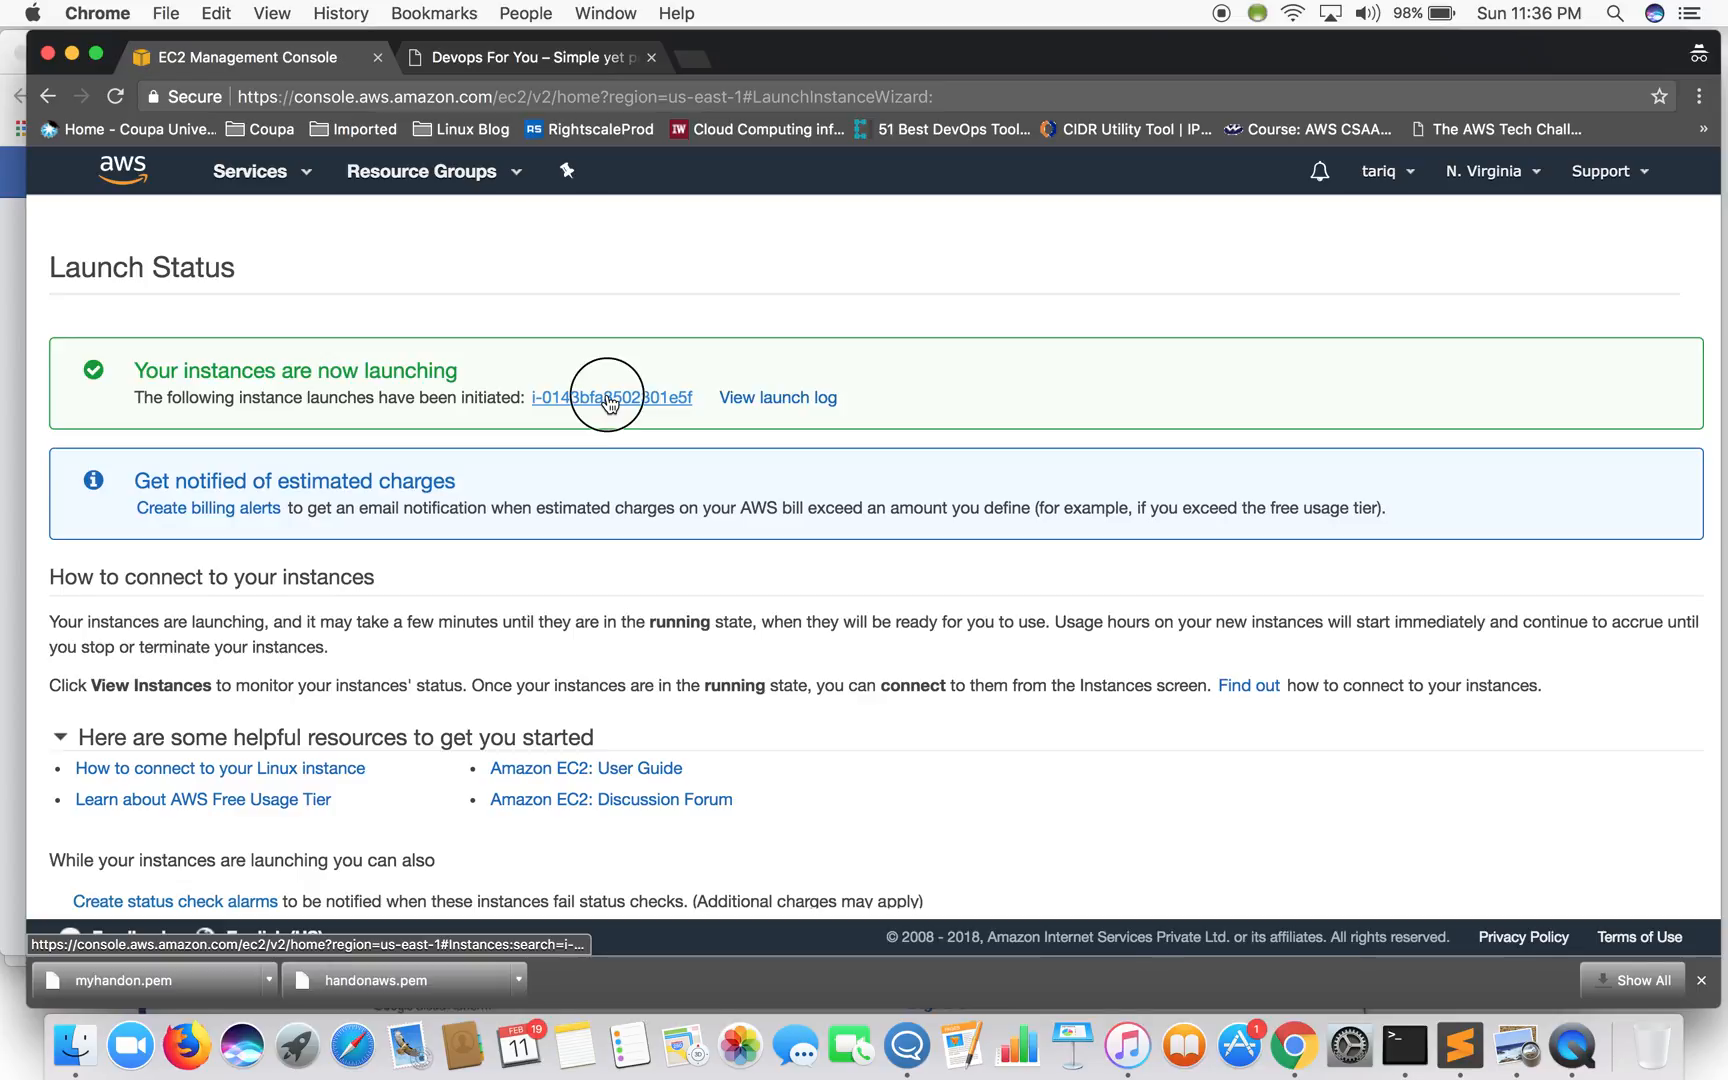
- Refresh until the new instance is running and show its Connect instructions
{"action": "left_click", "coordinate": [608, 401]}
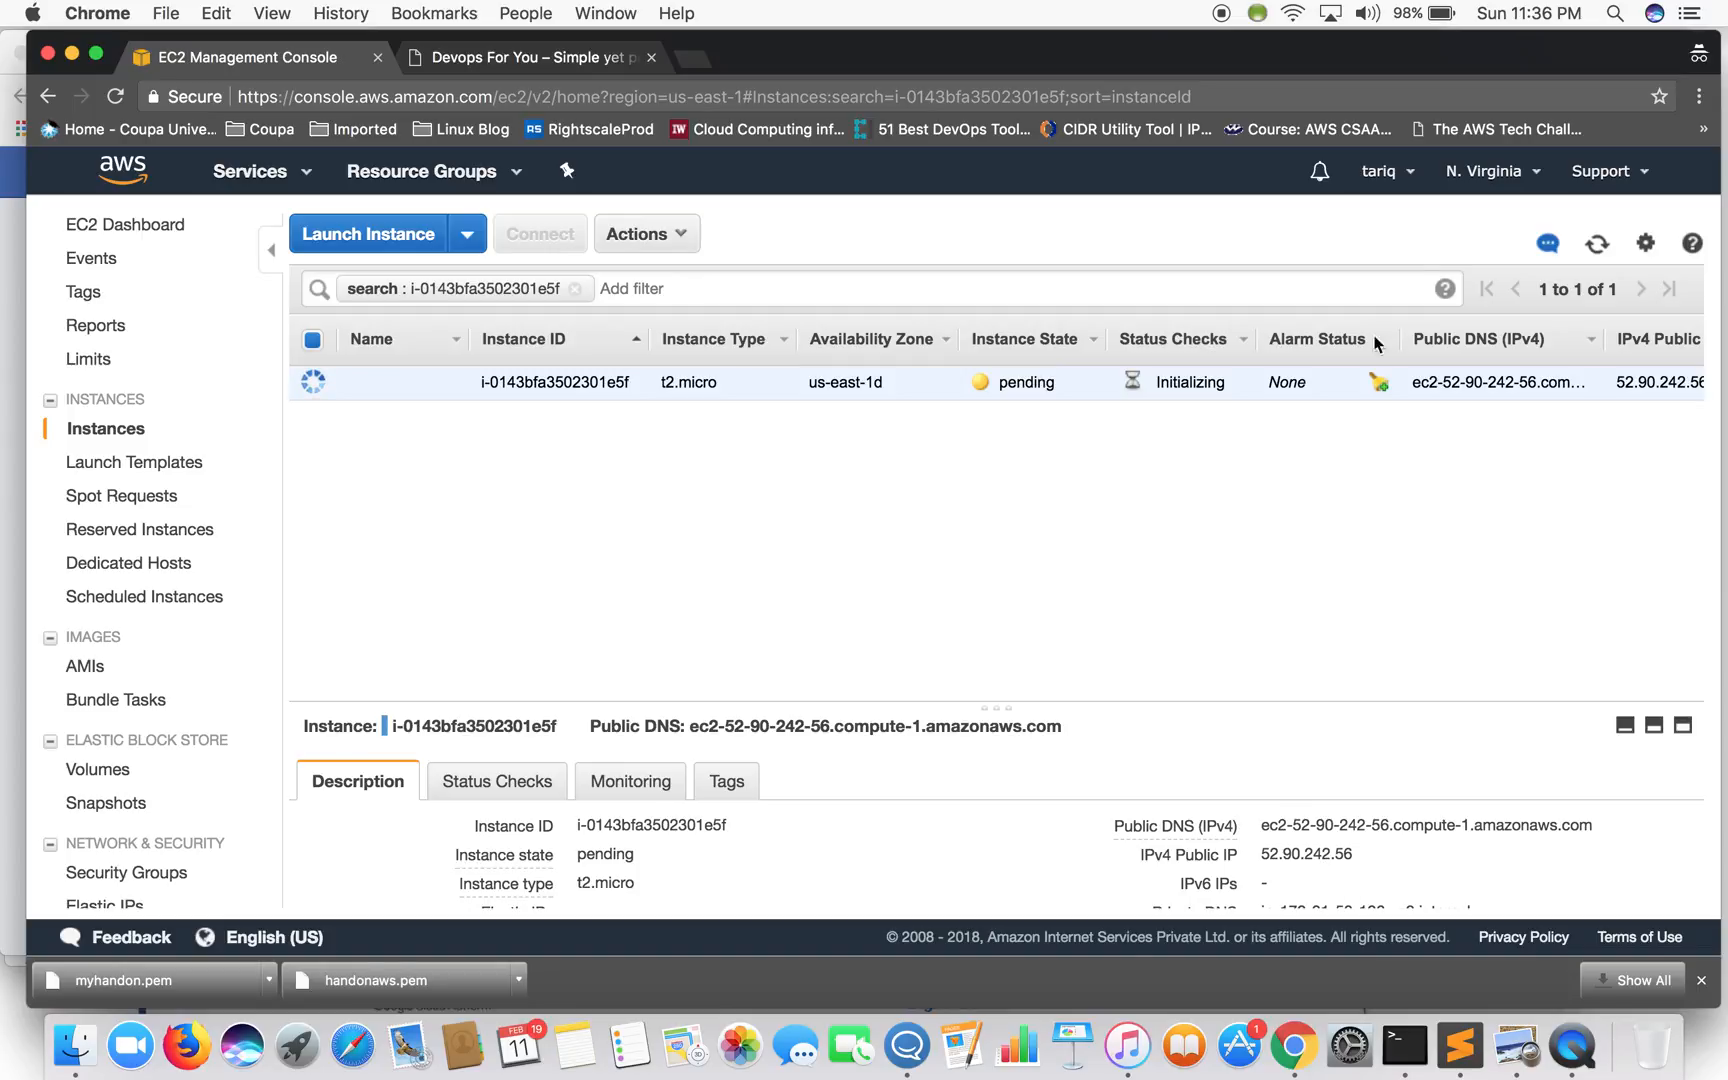
{"action": "left_click", "coordinate": [1597, 243]}
{"action": "left_click", "coordinate": [1597, 243]}
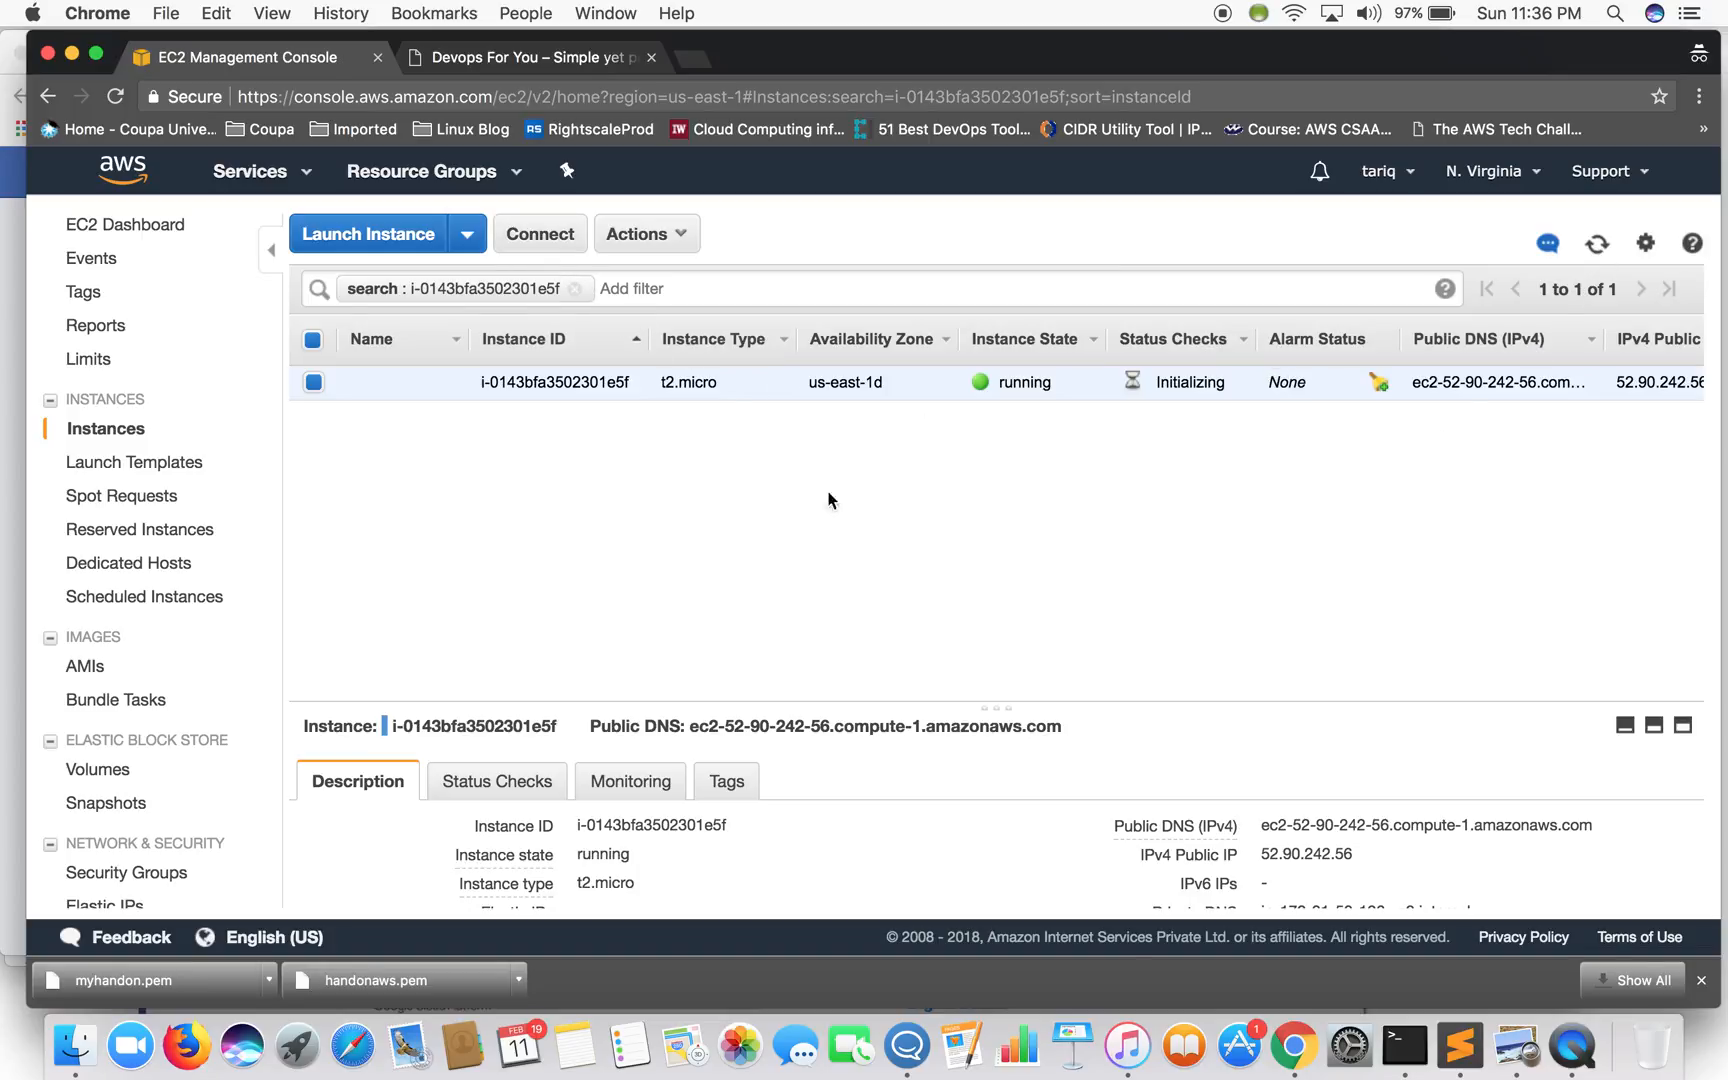
{"action": "left_click", "coordinate": [540, 234]}
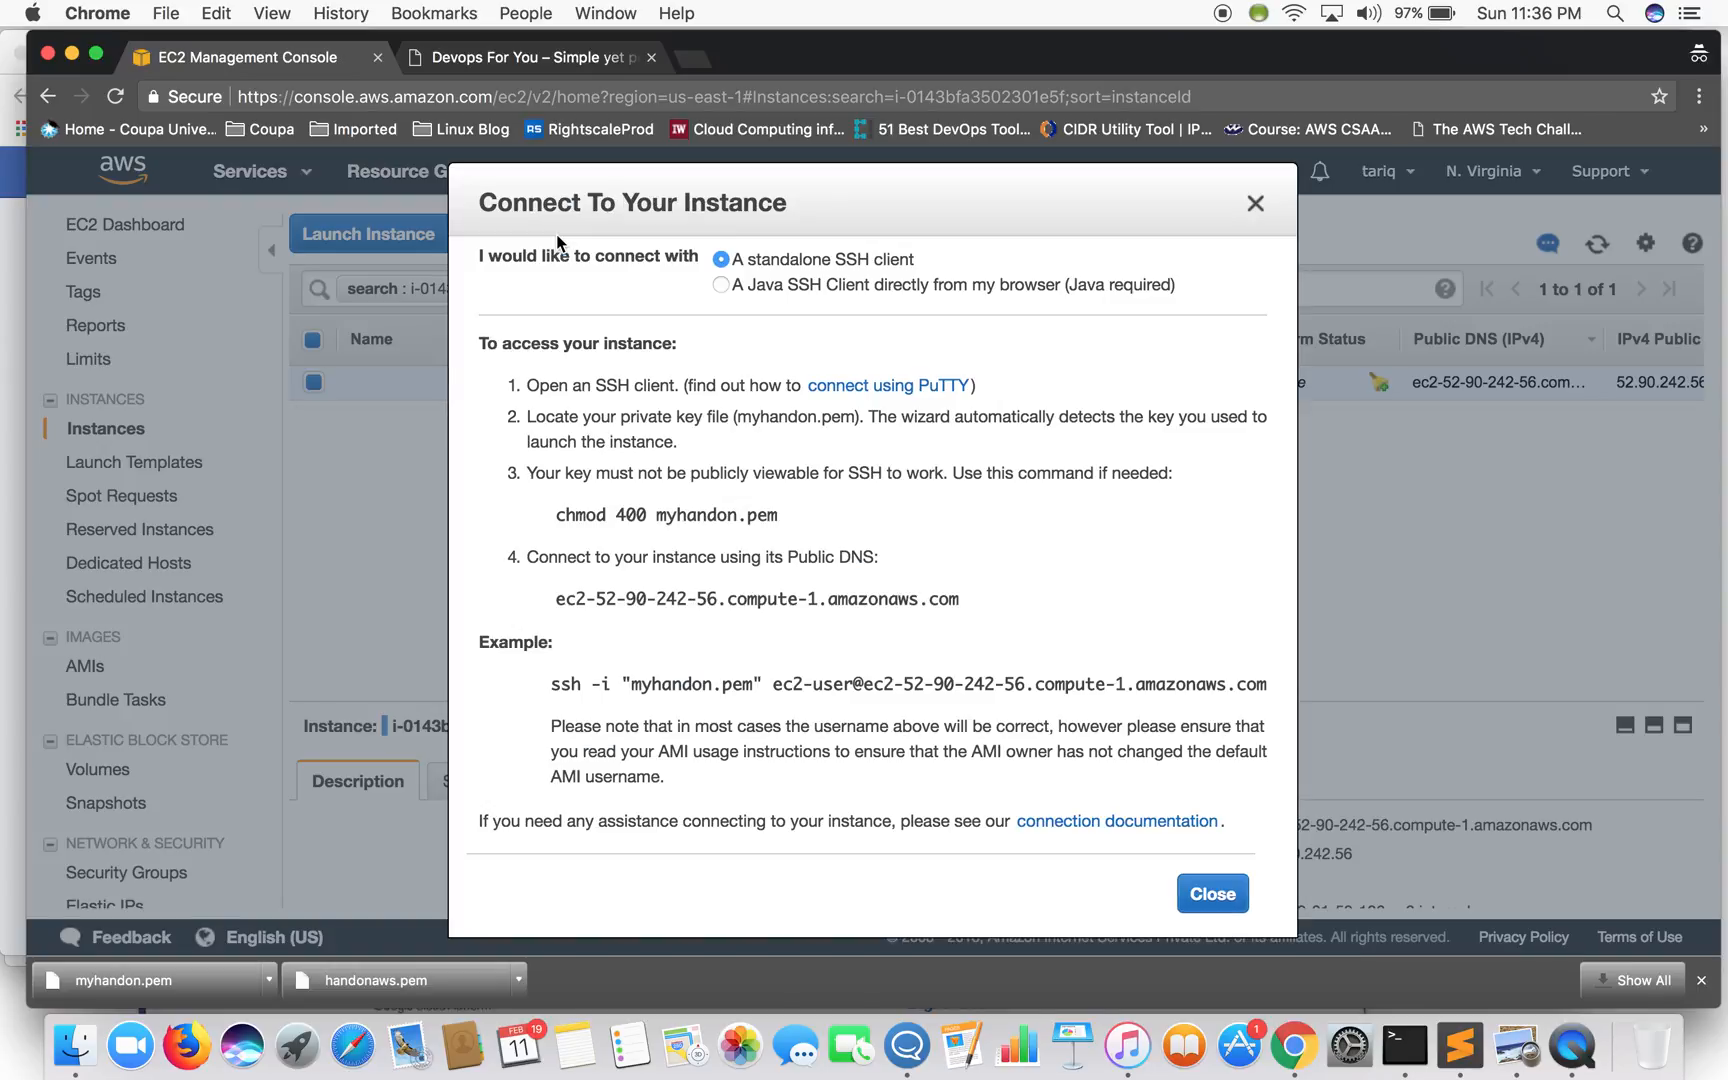
- Copy the example ssh command and close the connection instructions
{"action": "left_click_drag", "start_coordinate": [552, 685], "coordinate": [1267, 688]}
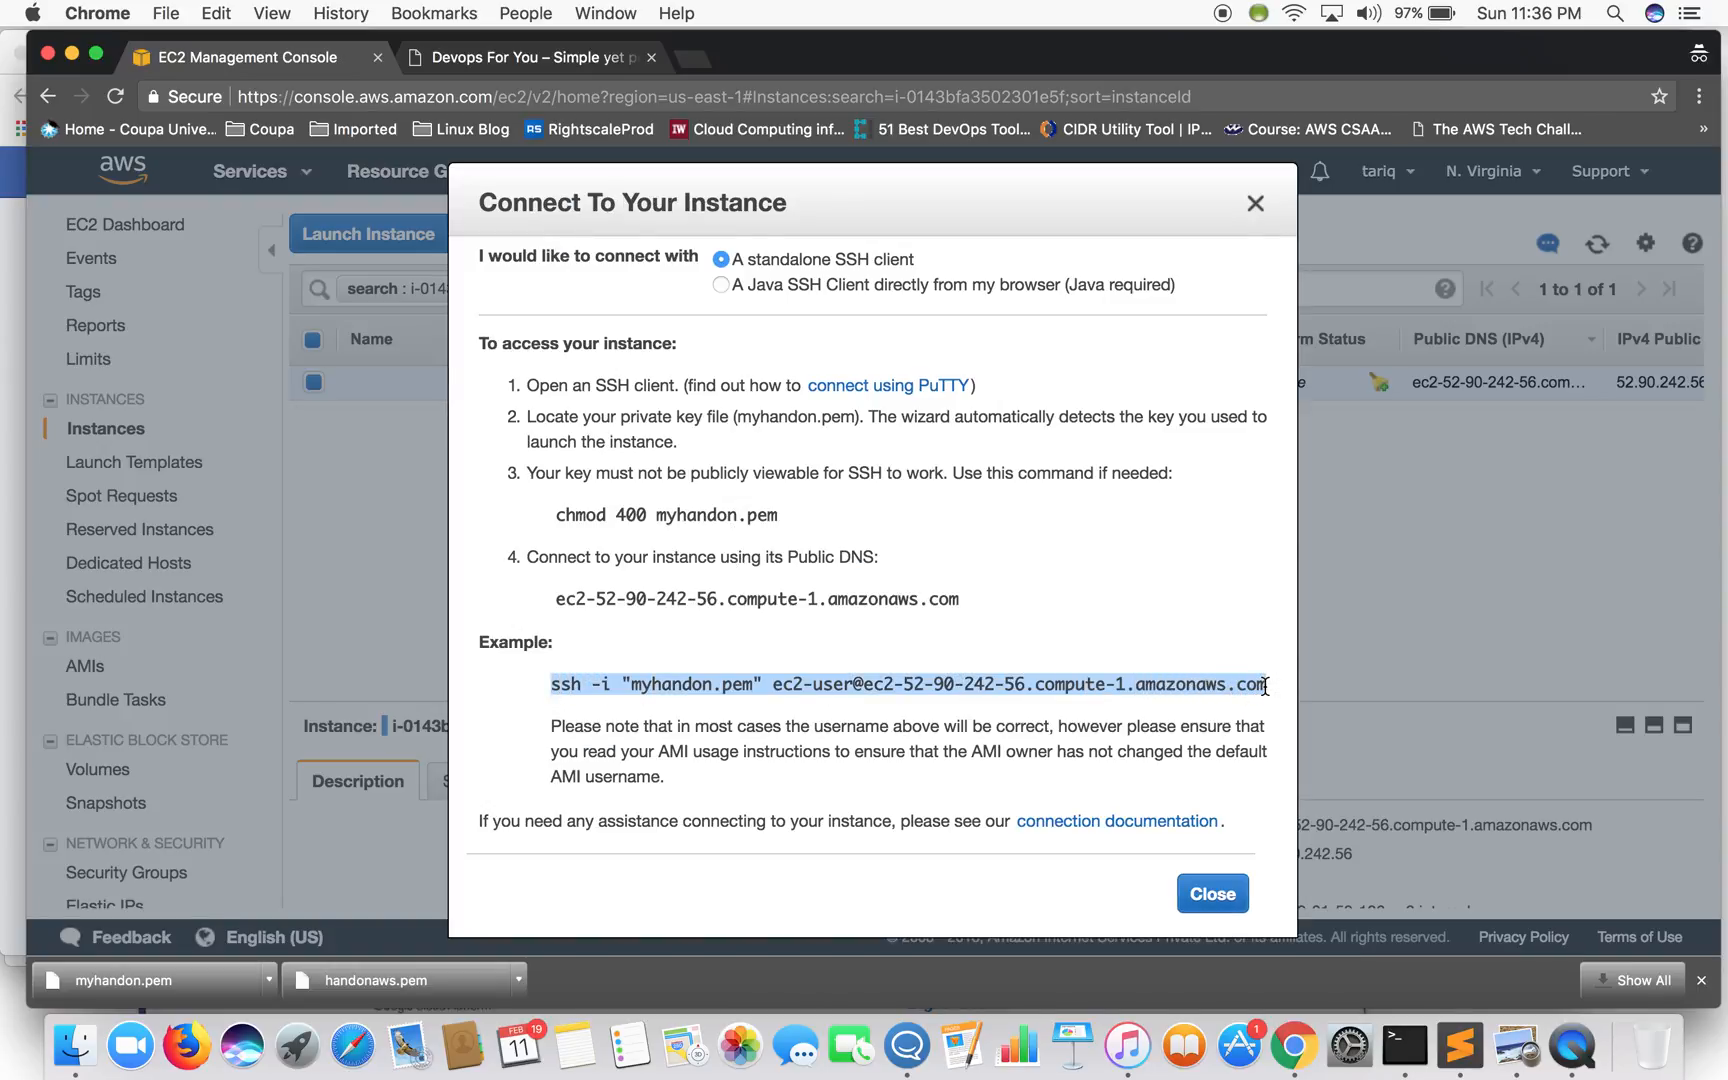
{"action": "key", "text": "super+c"}
{"action": "left_click", "coordinate": [1206, 892]}
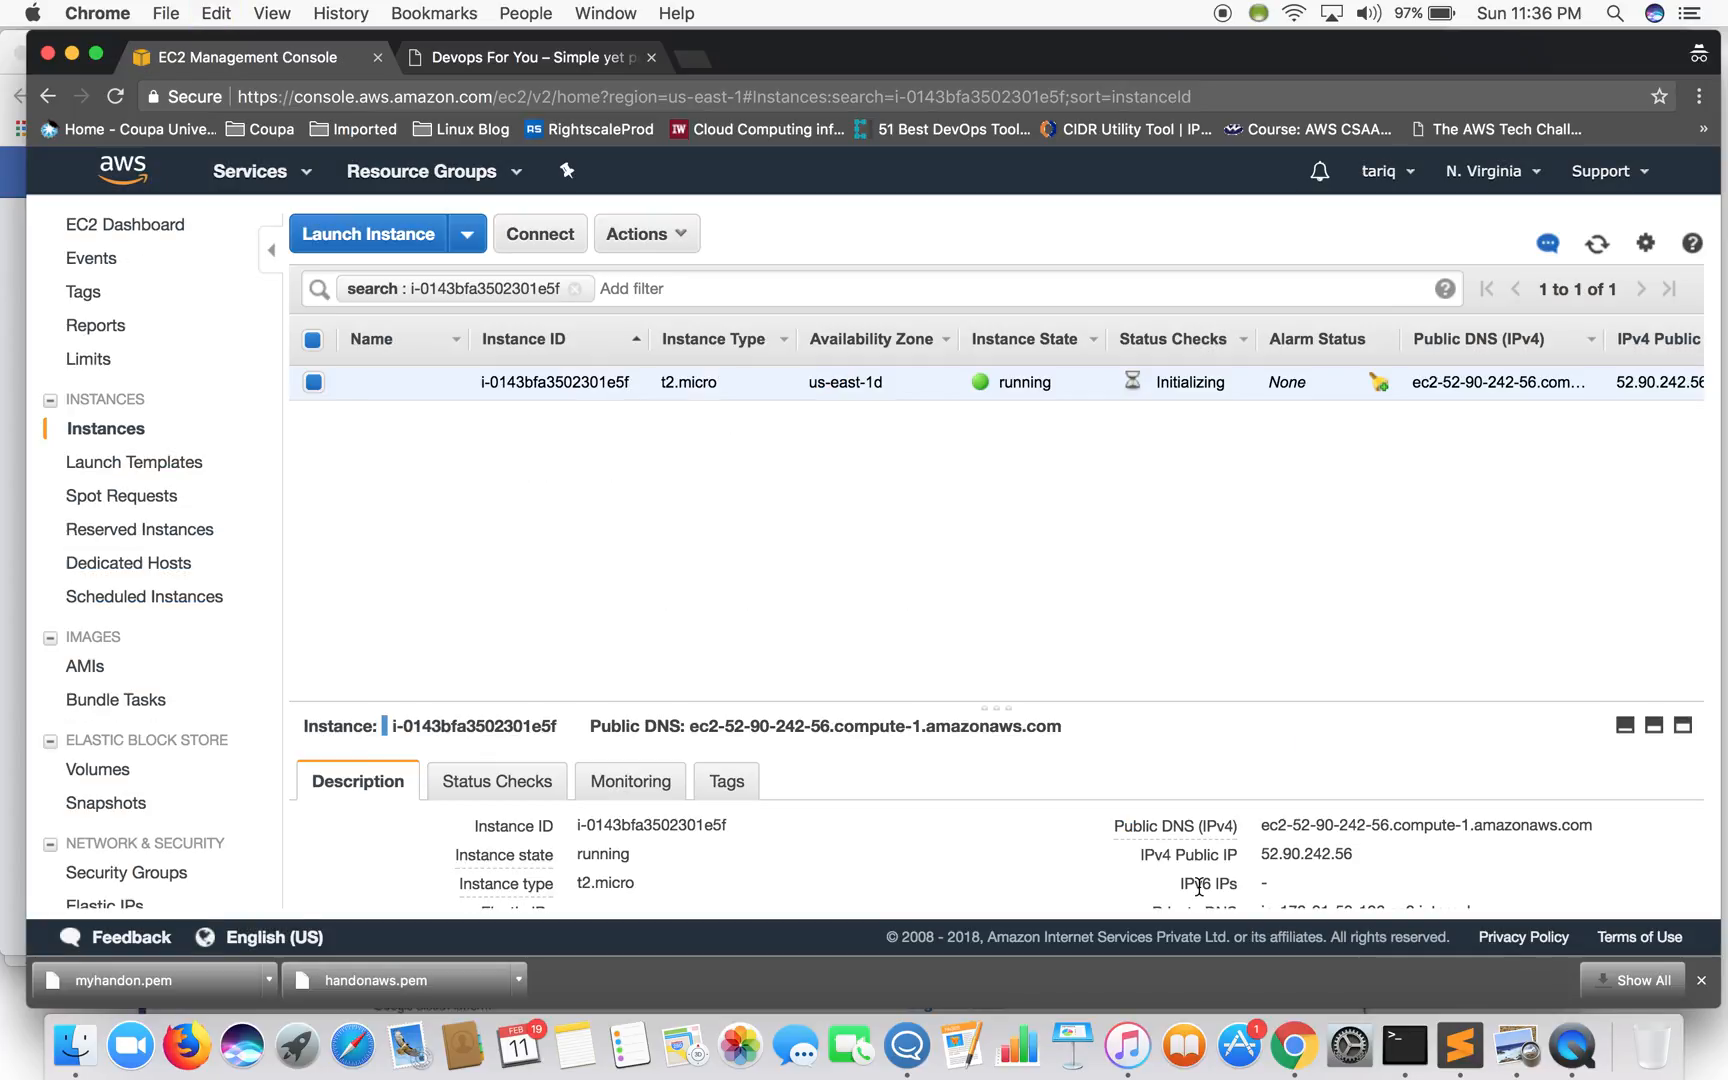
- Restrict myhandon.pem to owner-only permissions with chmod 600, then clear the terminal
{"action": "left_click", "coordinate": [1404, 1046]}
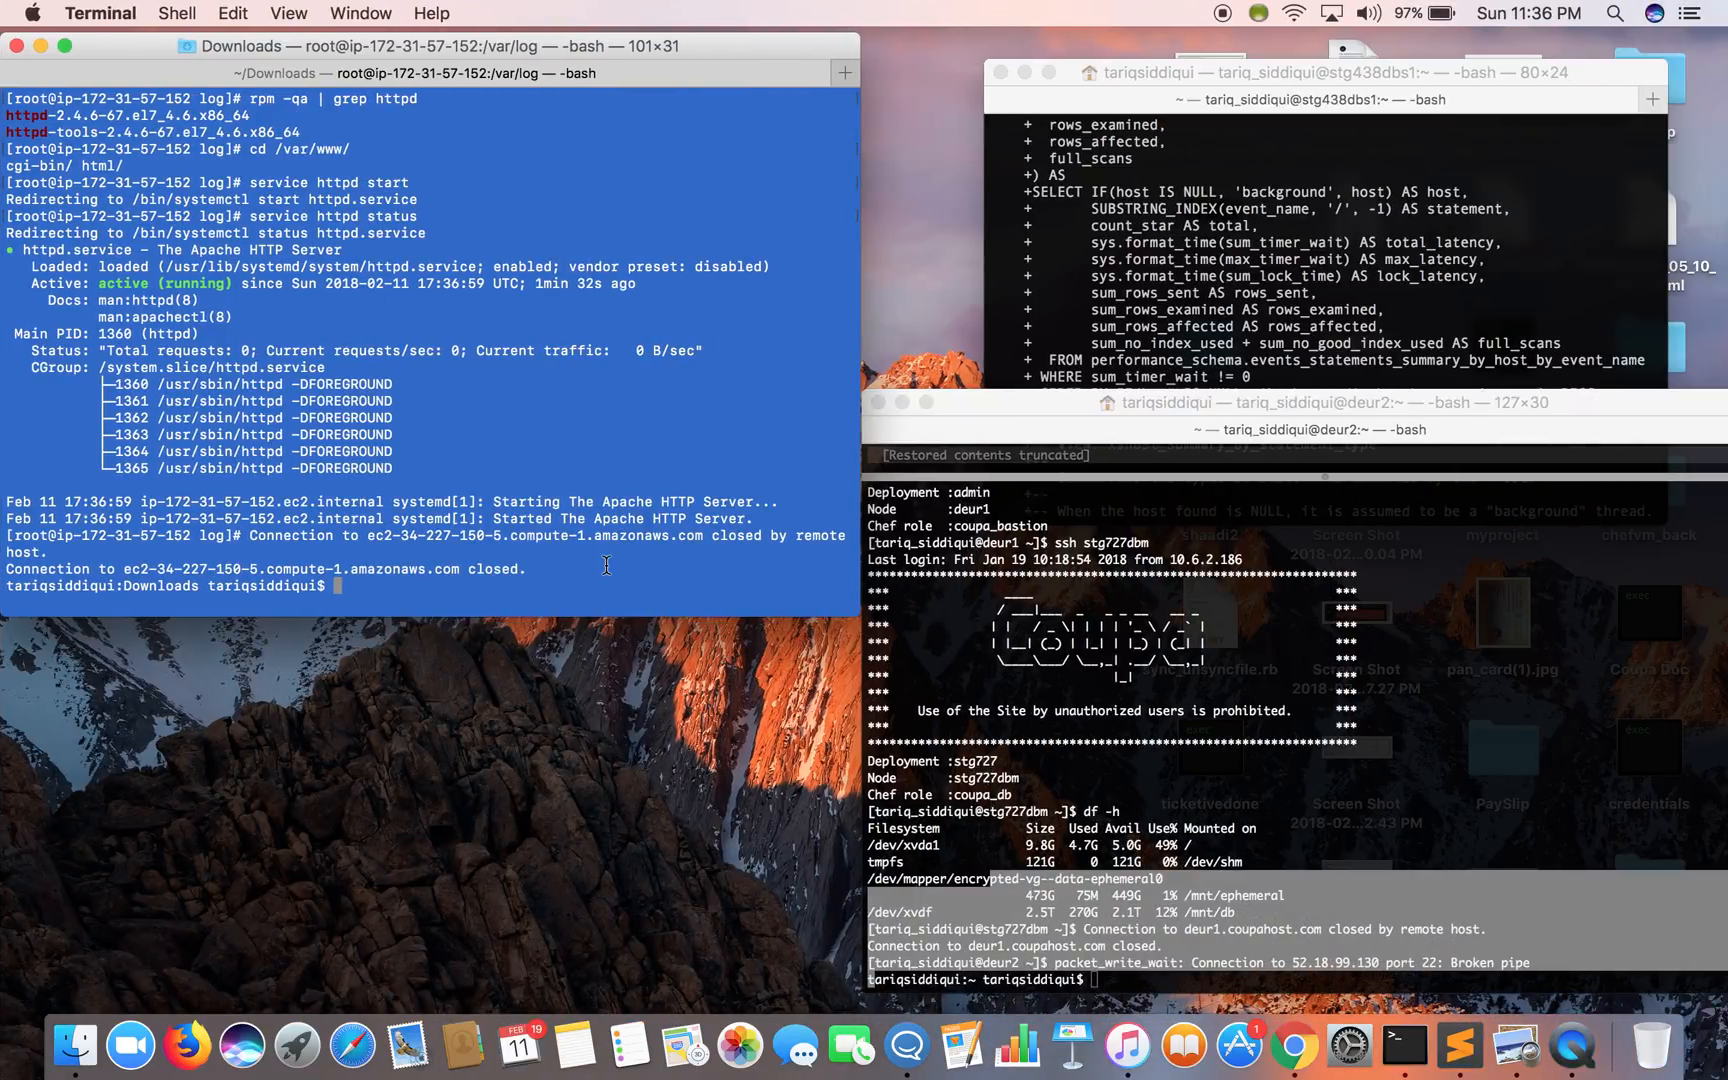
{"action": "type", "text": "chmod "}
{"action": "type", "text": "600"}
{"action": "type", "text": " my"}
{"action": "key", "text": "Tab"}
{"action": "key", "text": "Return"}
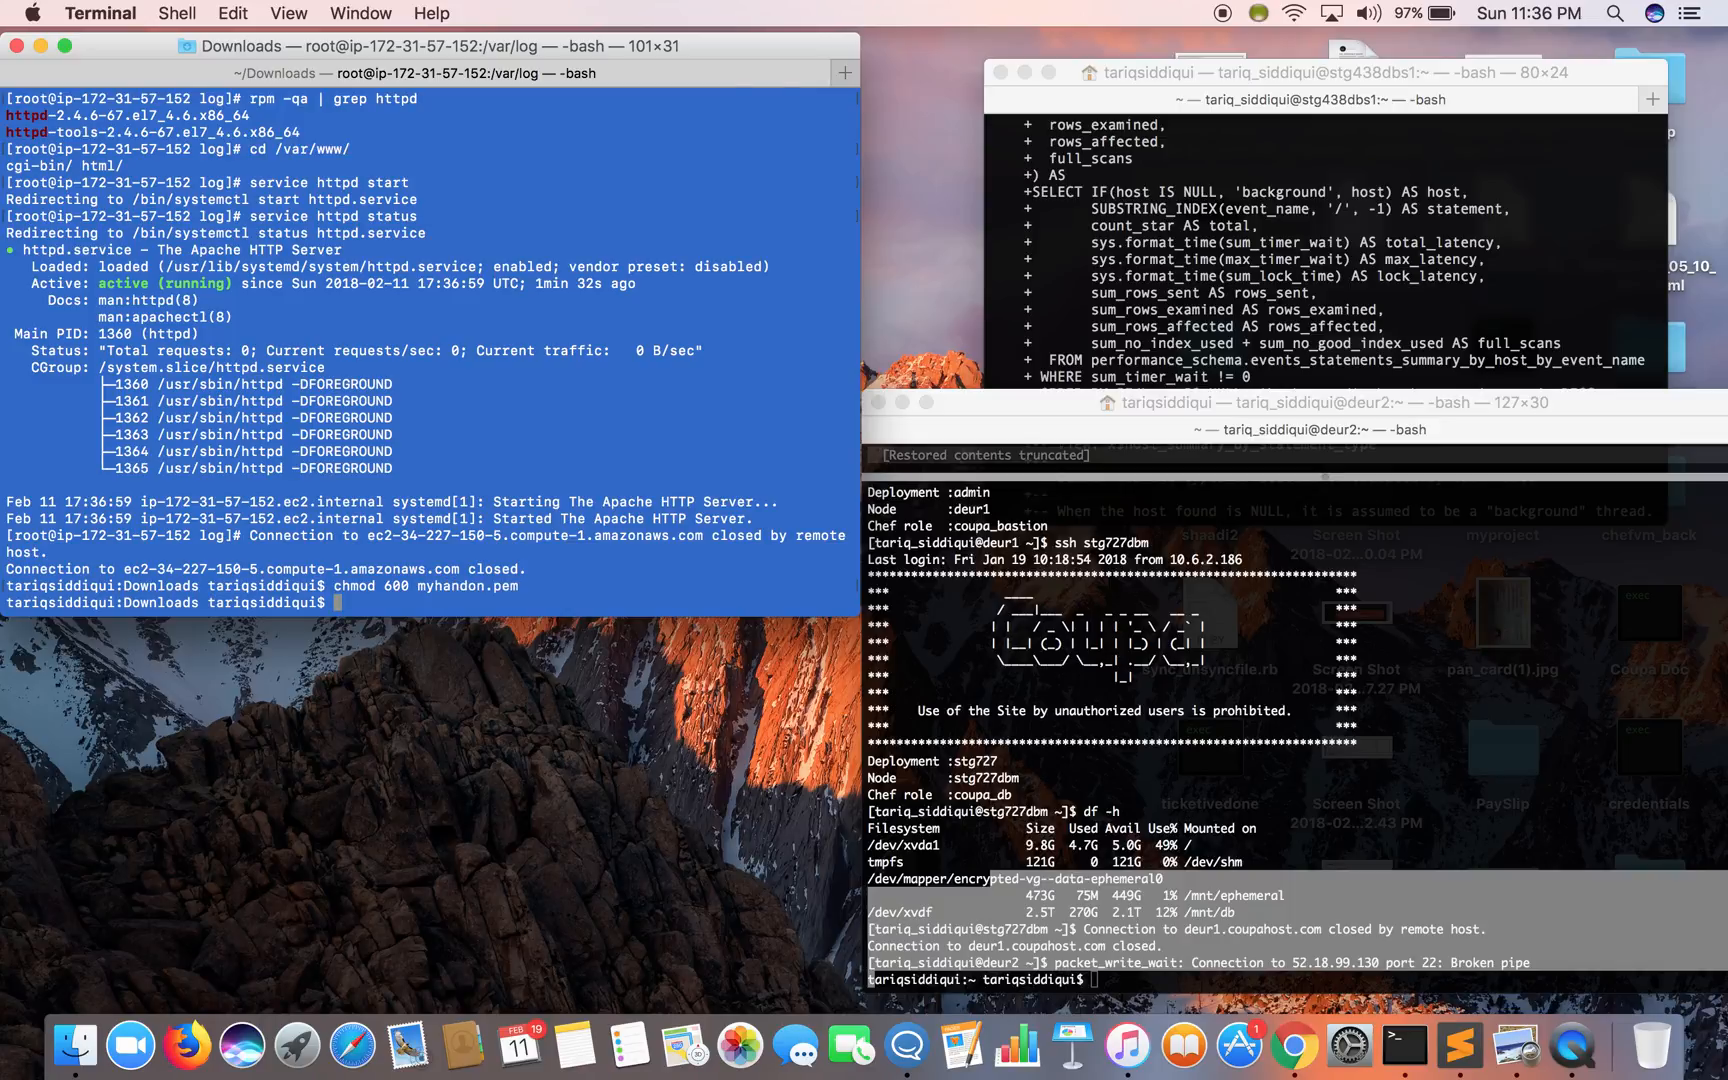
{"action": "key", "text": "ctrl+l"}
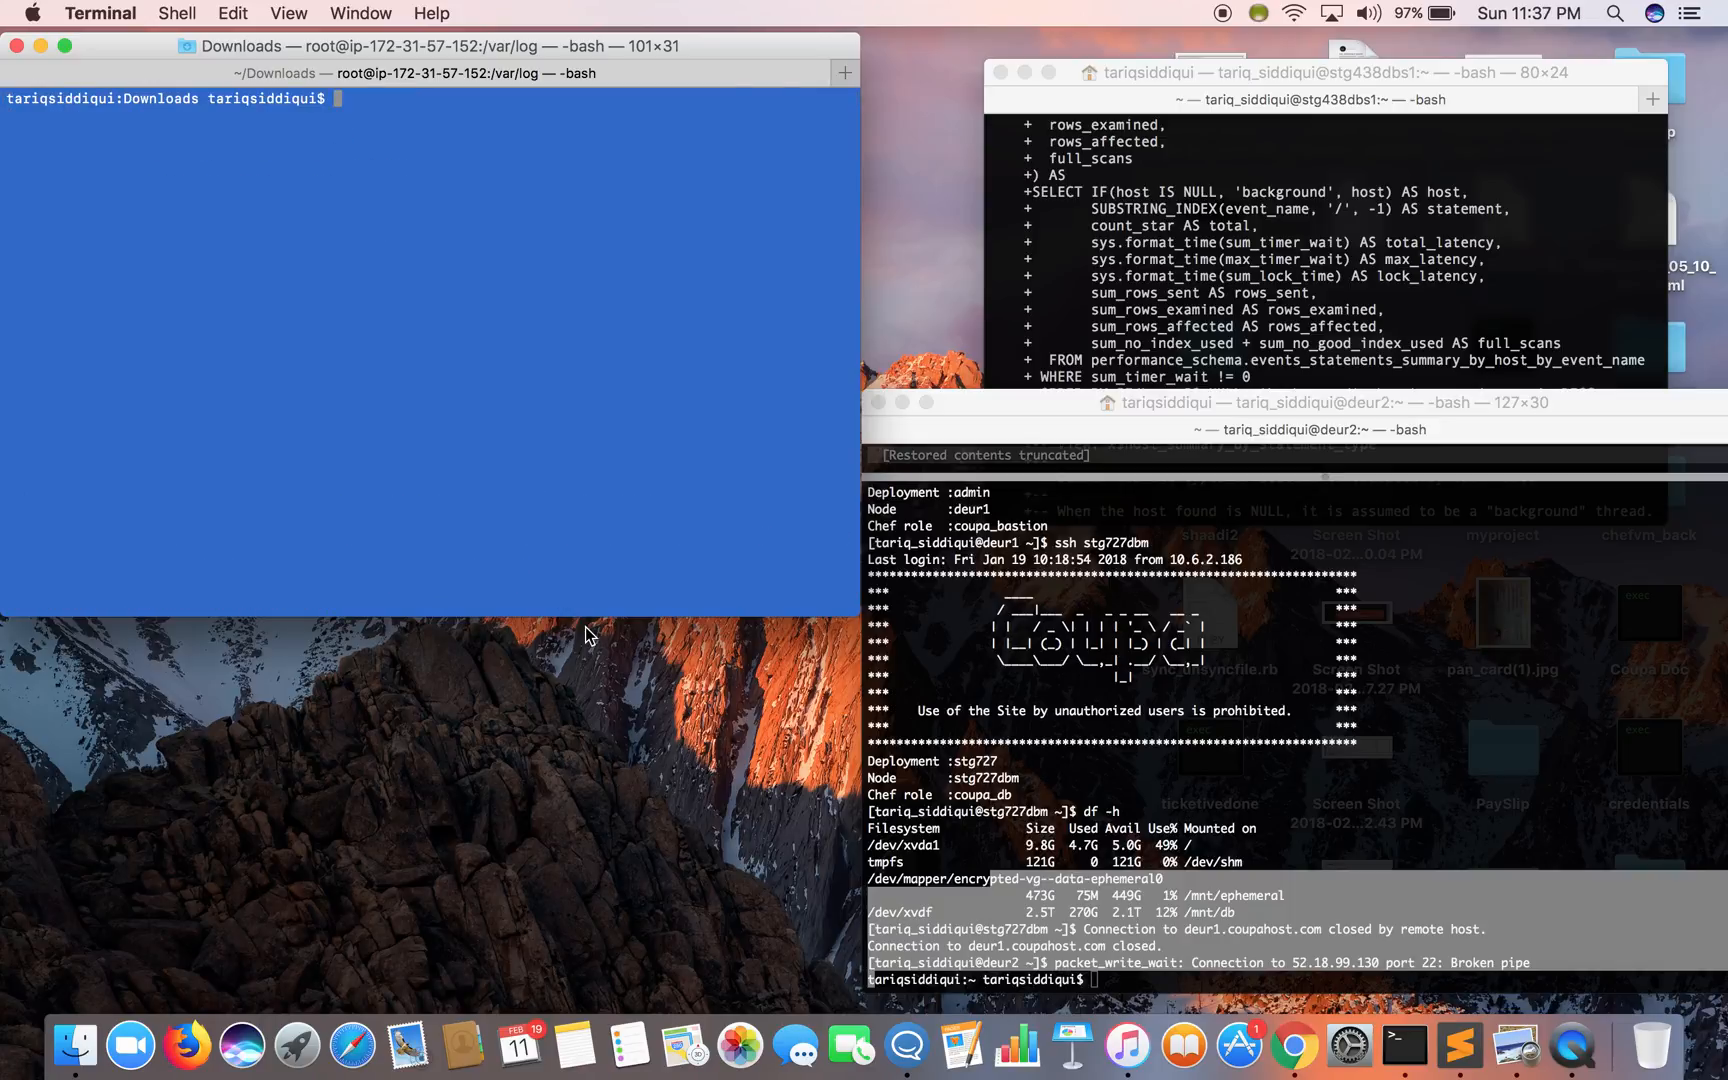
- Enlarge the terminal window by dragging its corner wider and taller
{"action": "left_click_drag", "start_coordinate": [859, 616], "coordinate": [1117, 632]}
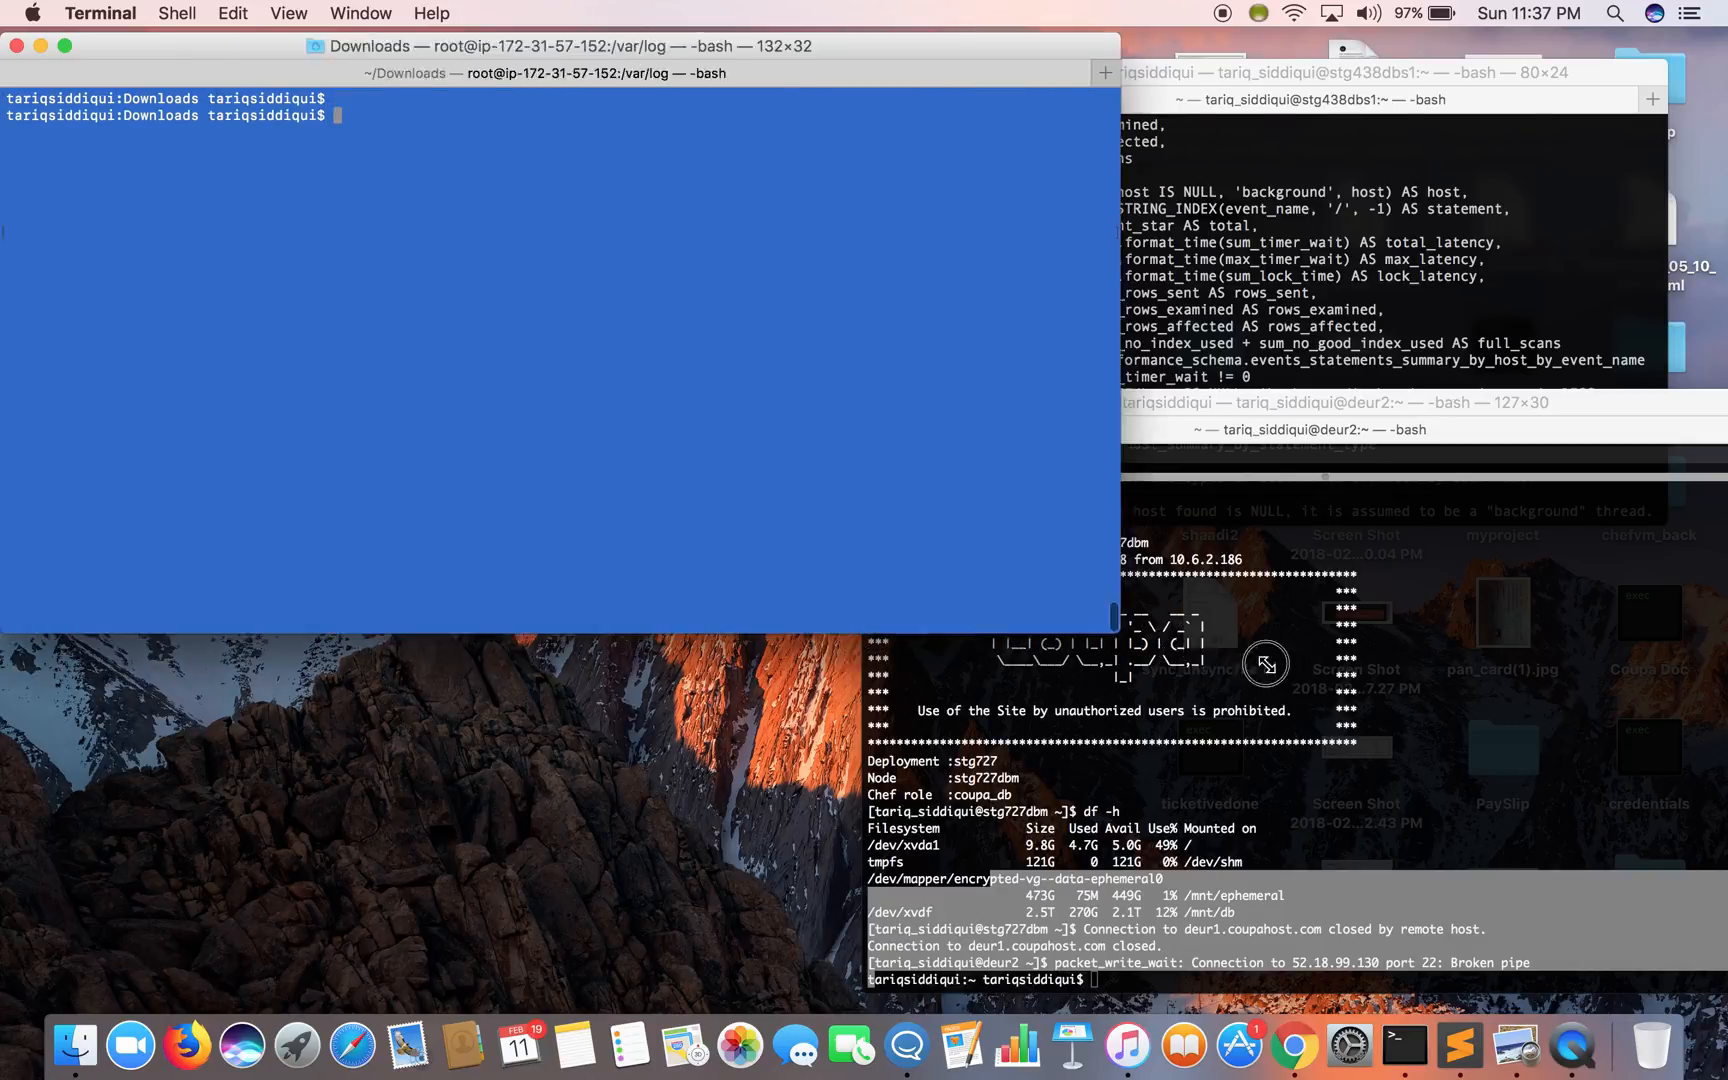
{"action": "left_click_drag", "start_coordinate": [1266, 665], "coordinate": [1536, 913]}
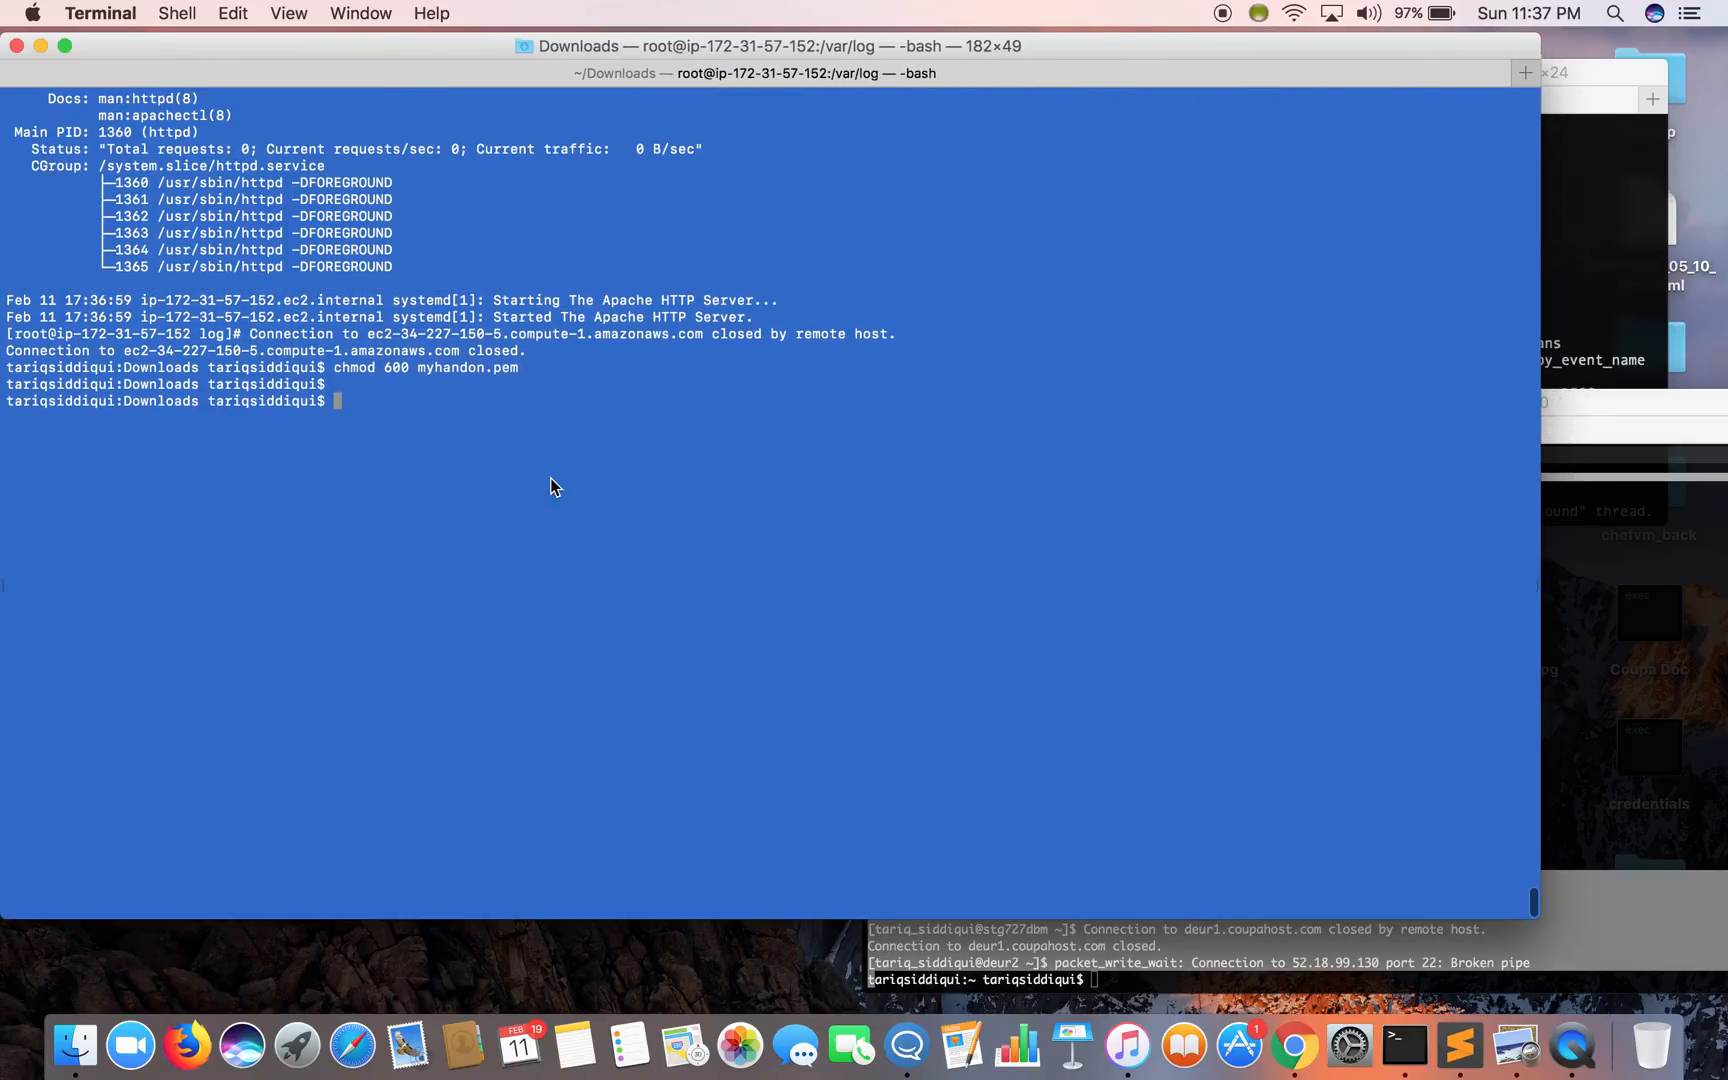
- Connect to the new instance over SSH with the pasted command, accepting its host key
{"action": "key", "text": "ctrl+l"}
{"action": "key", "text": "super+v"}
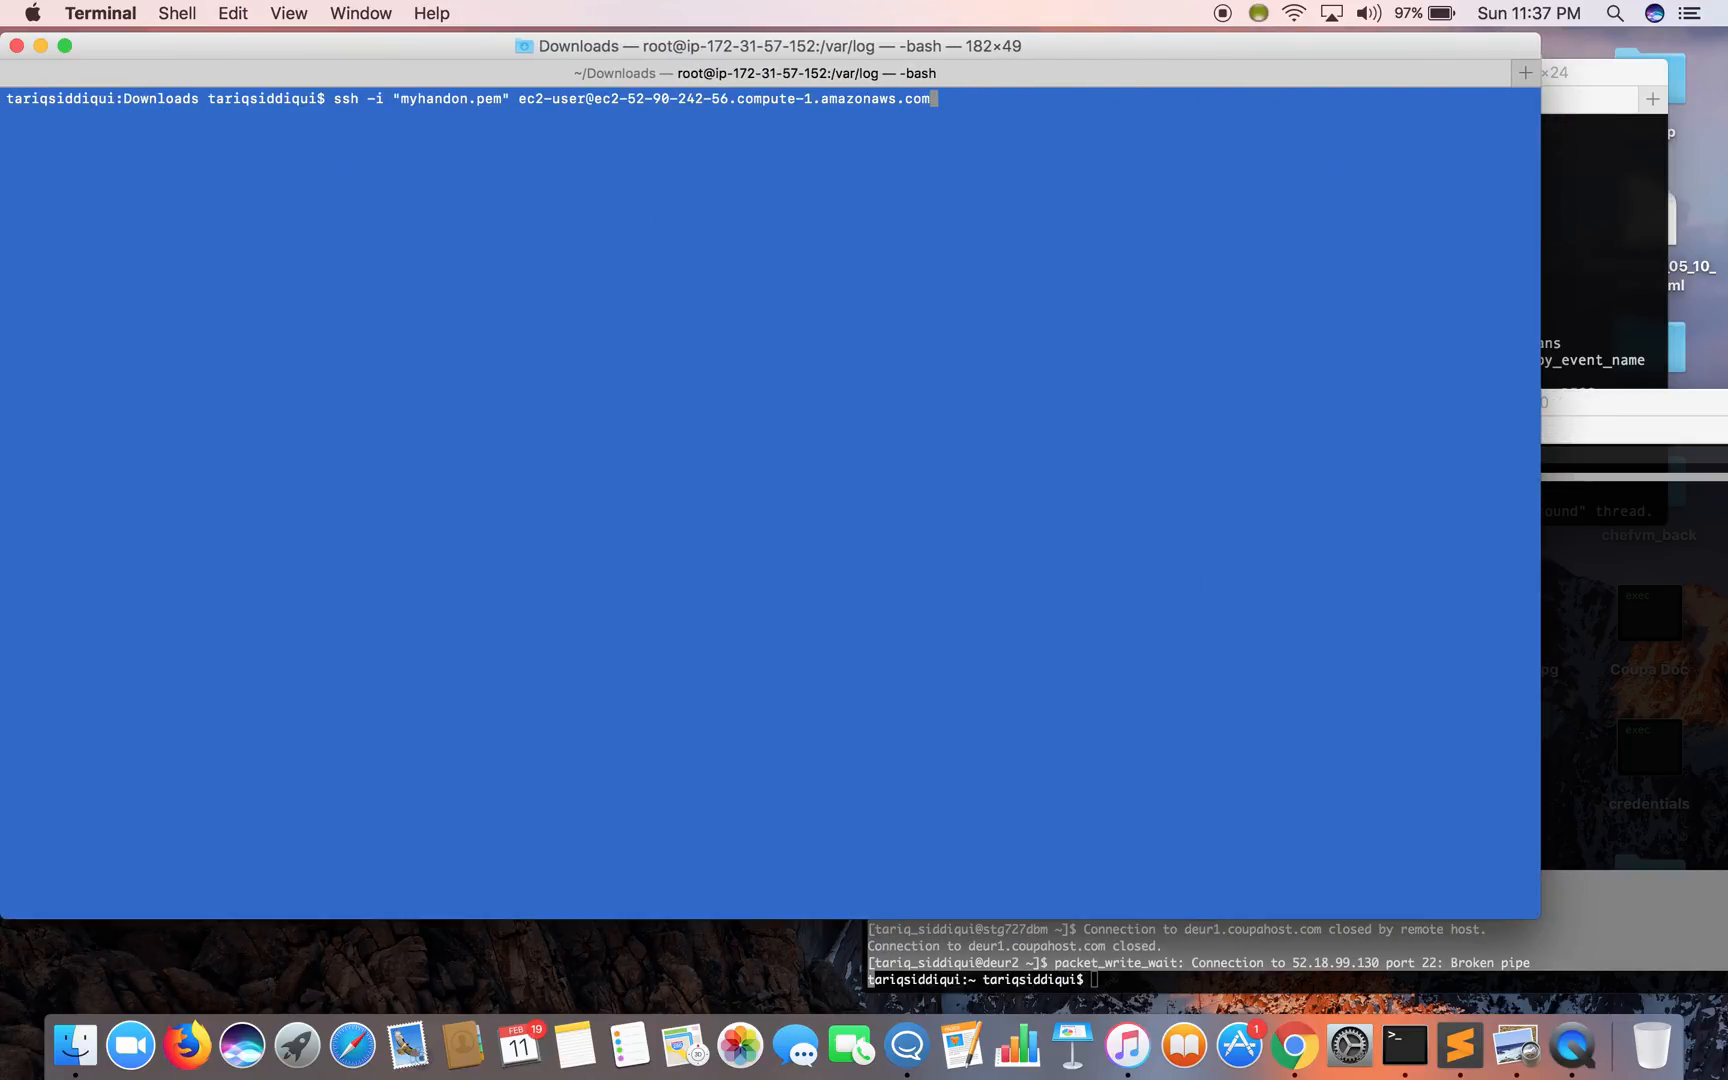
{"action": "key", "text": "Return"}
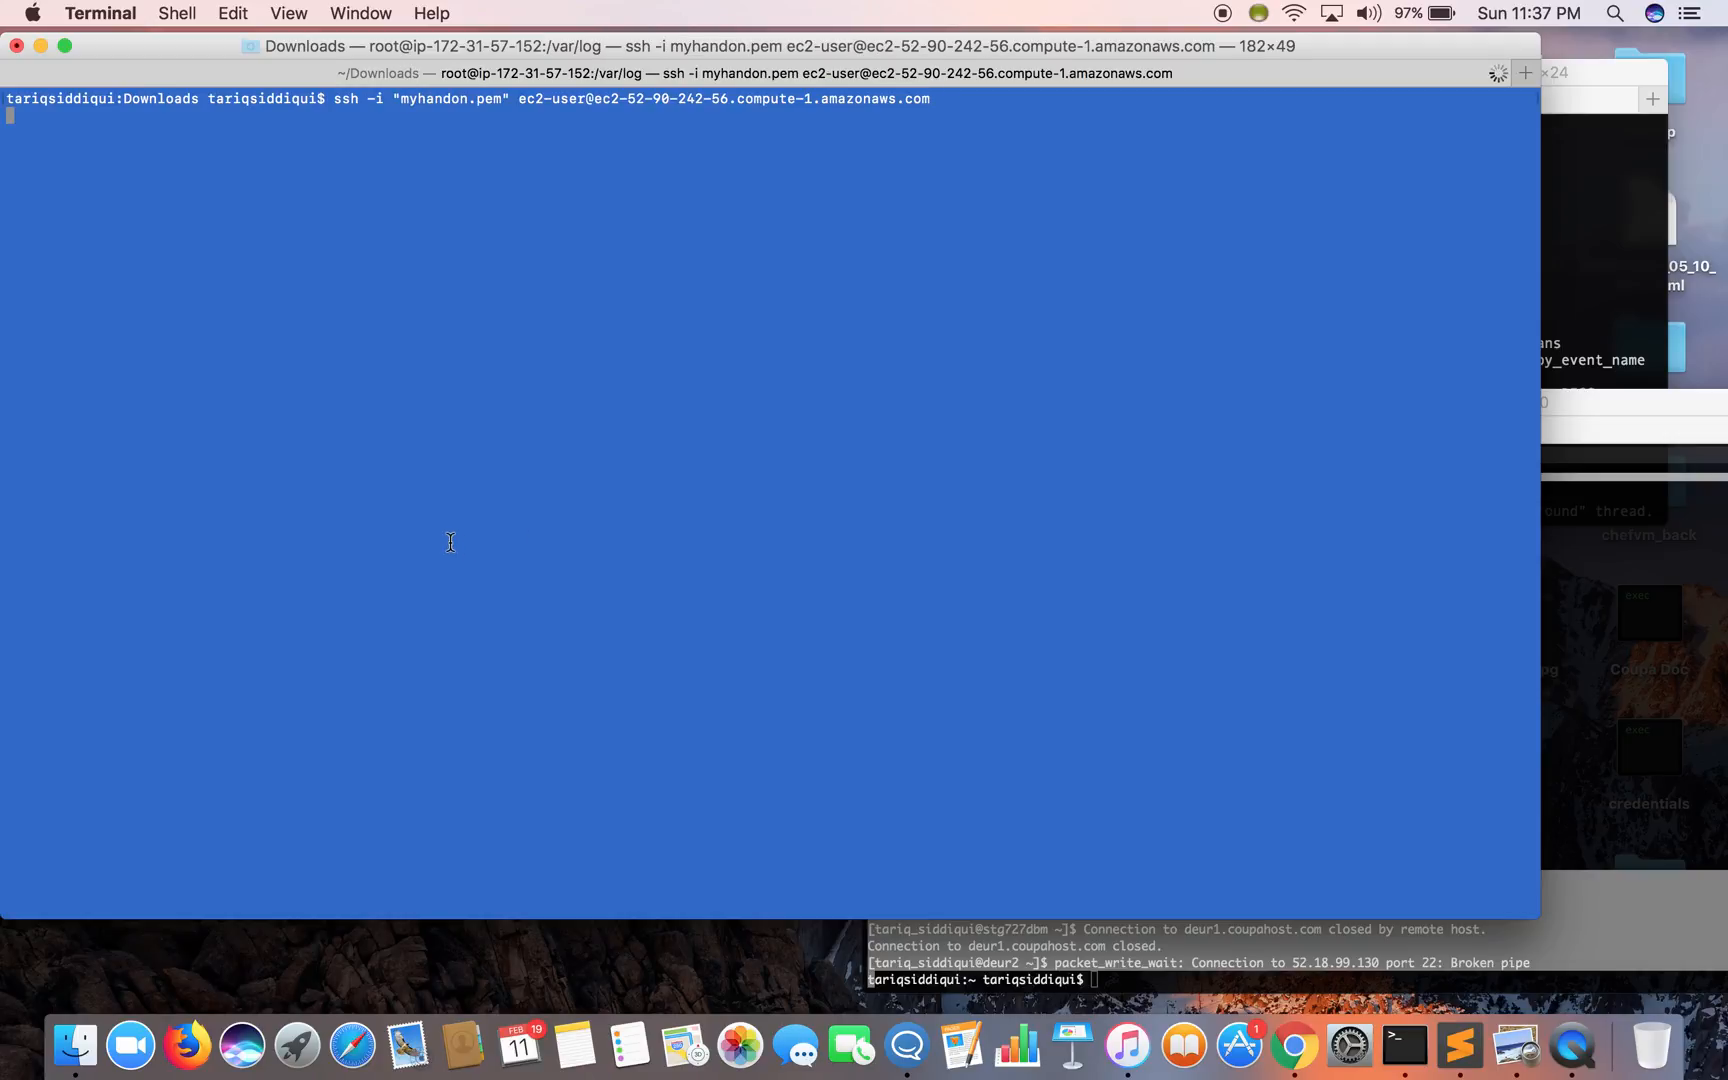
{"action": "type", "text": "yes"}
{"action": "key", "text": "Return"}
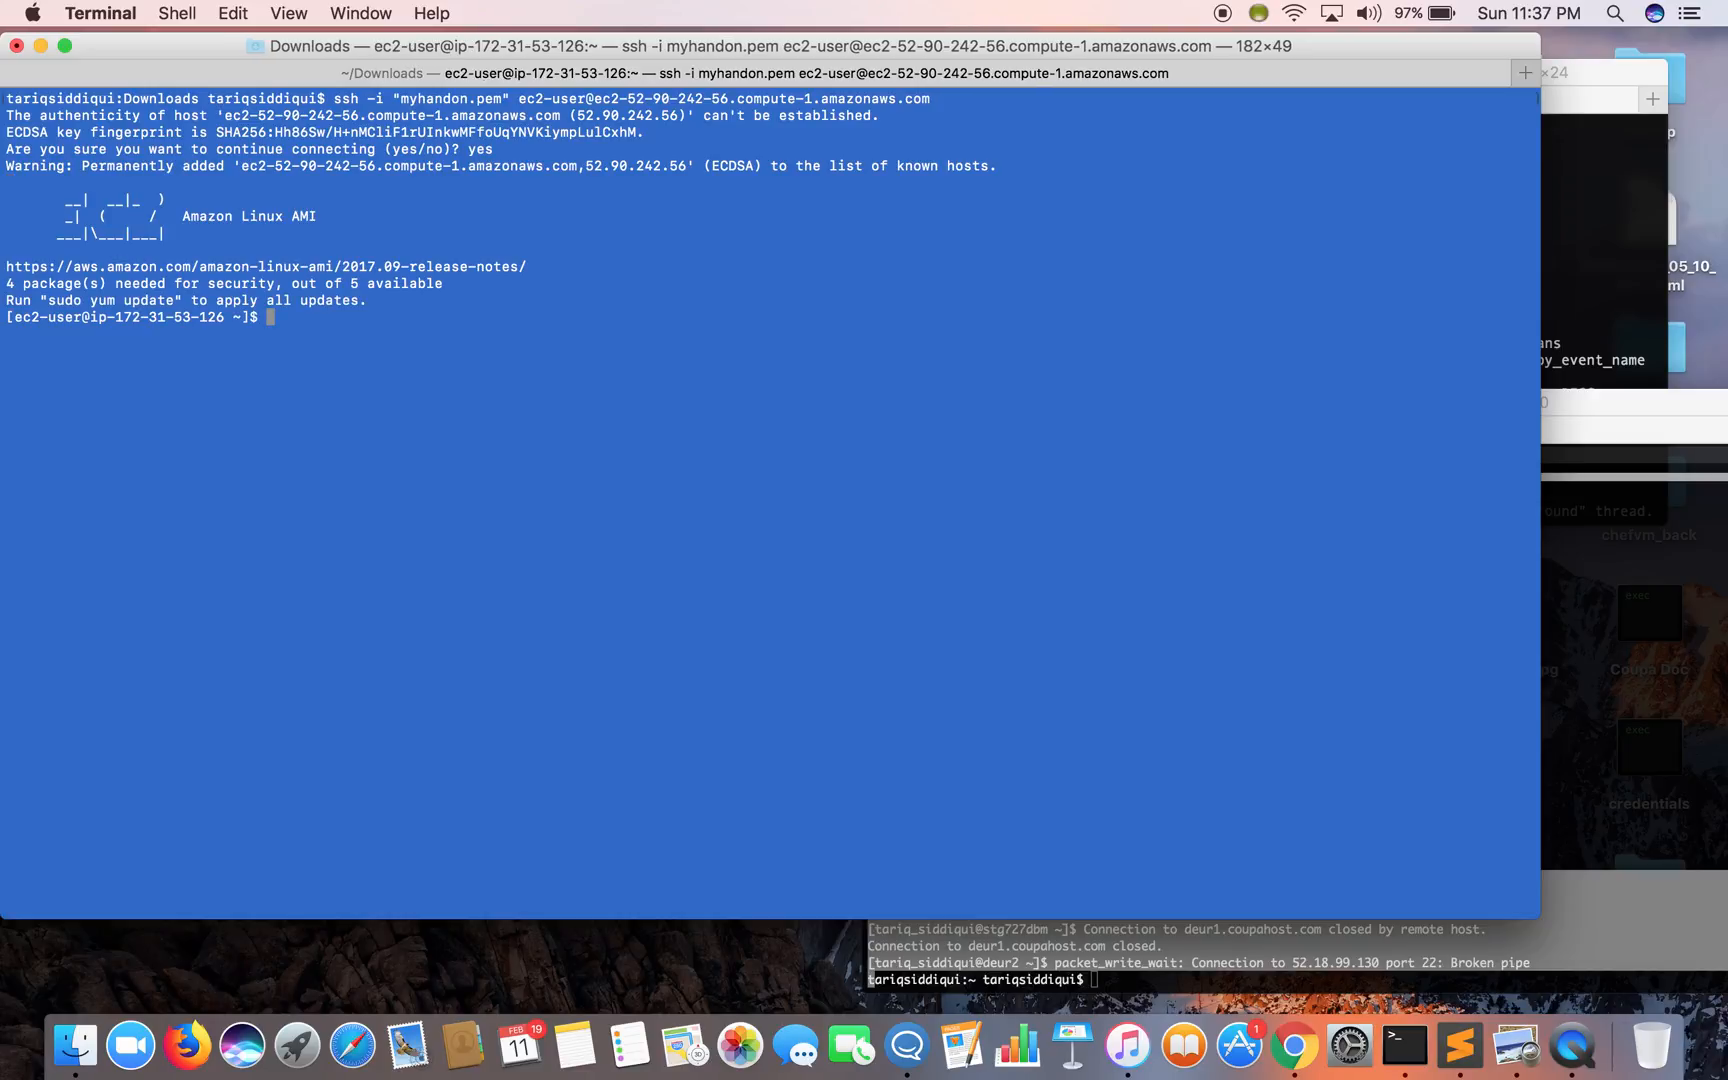
{"action": "type", "text": "sudo su"}
- Become root with sudo su, move to root's home directory, and return to the EC2 console
{"action": "key", "text": "Return"}
{"action": "key", "text": "ctrl+l"}
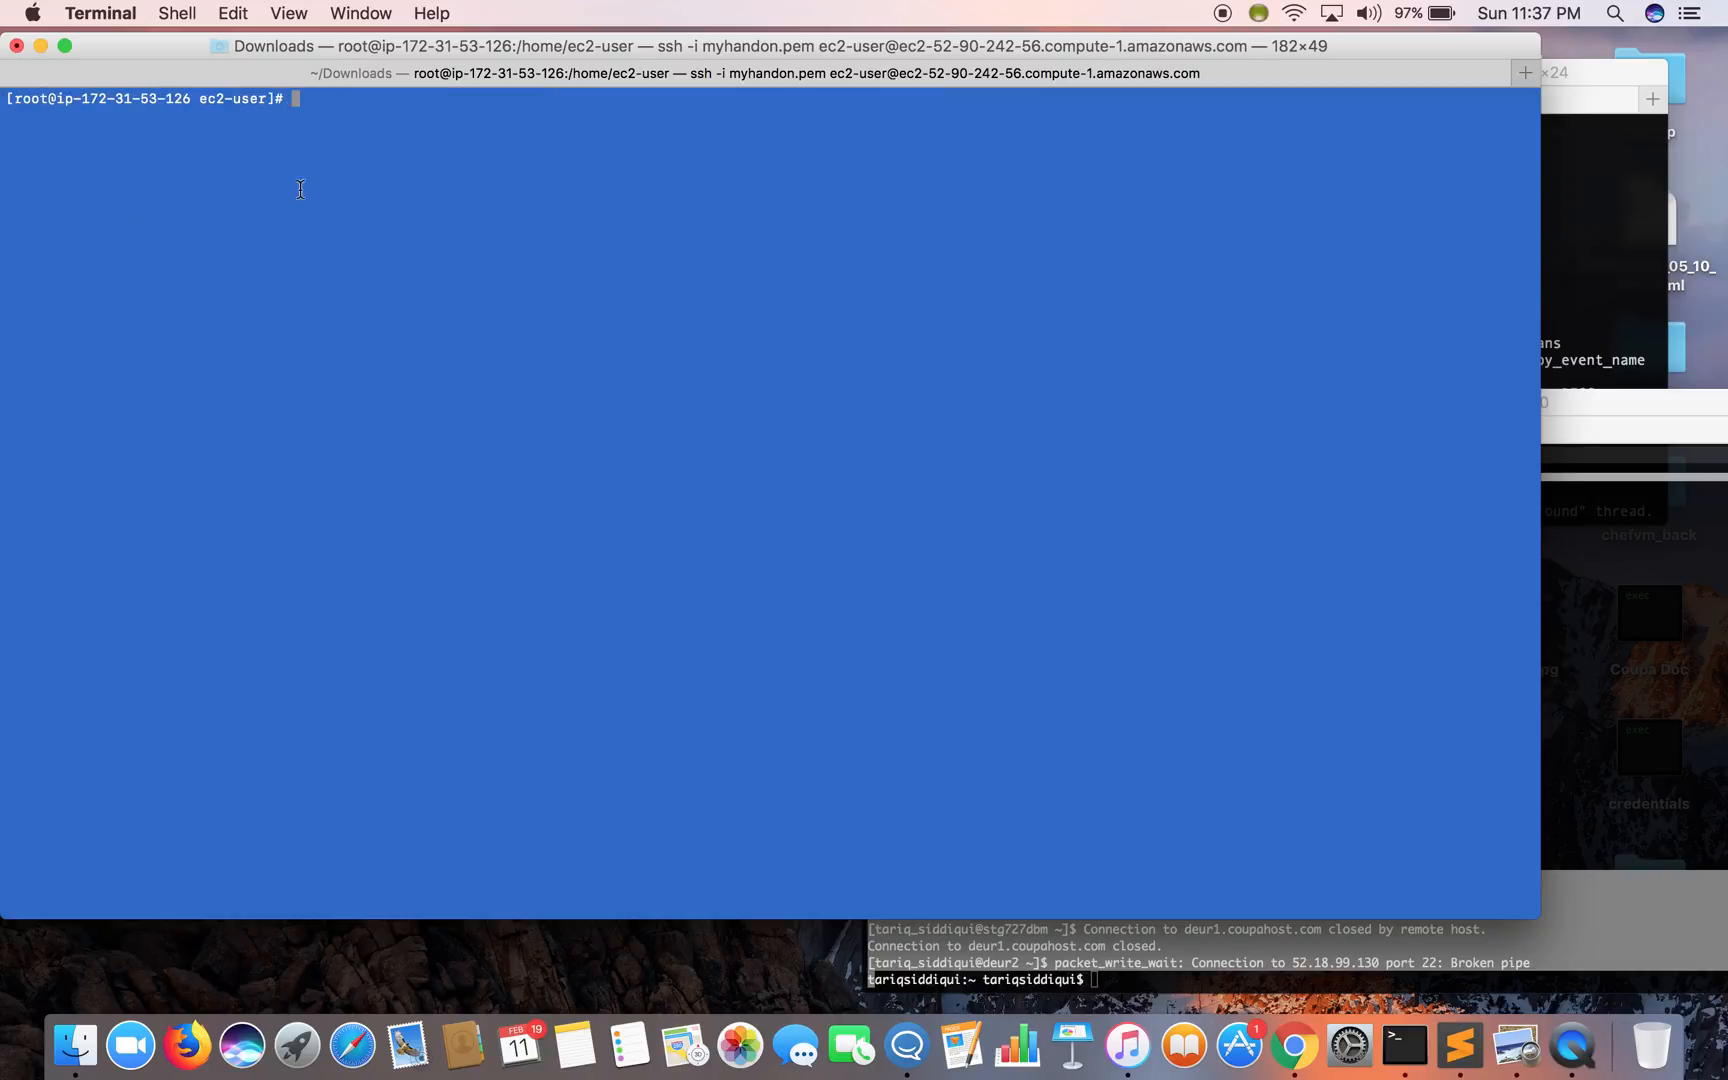
{"action": "type", "text": "cd"}
{"action": "key", "text": "Return"}
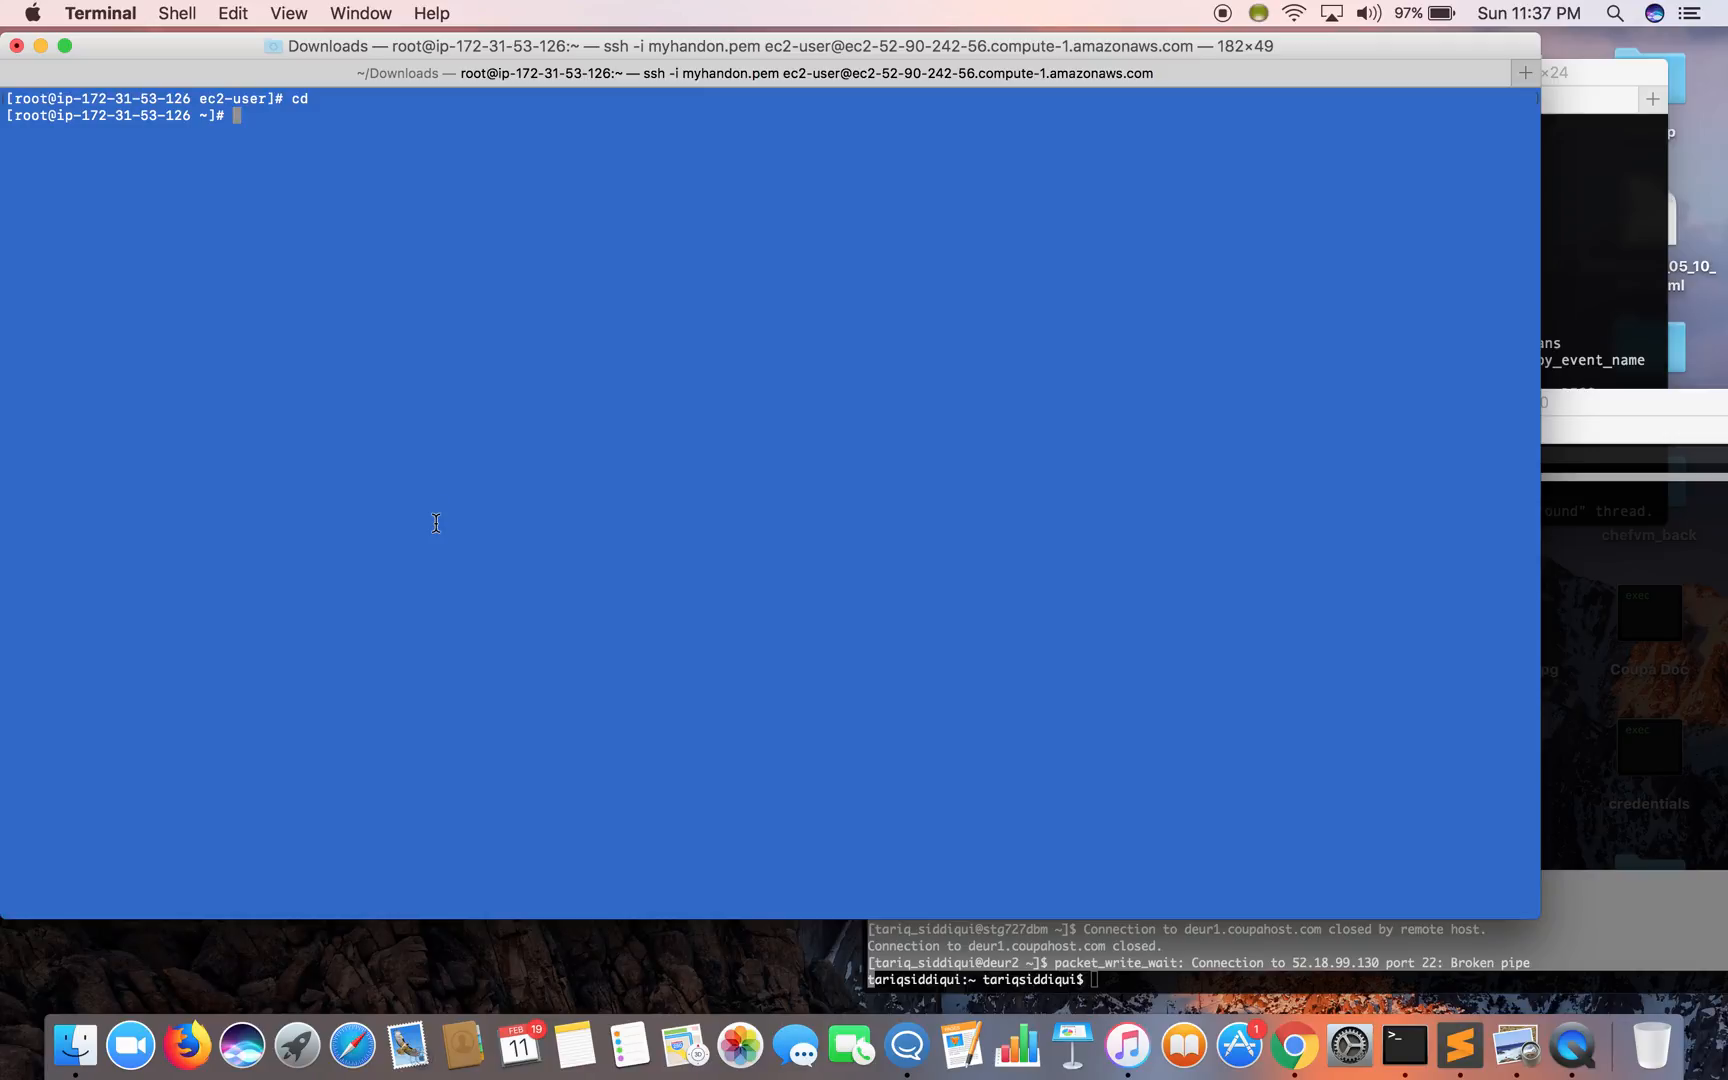
{"action": "key", "text": "ctrl+Left"}
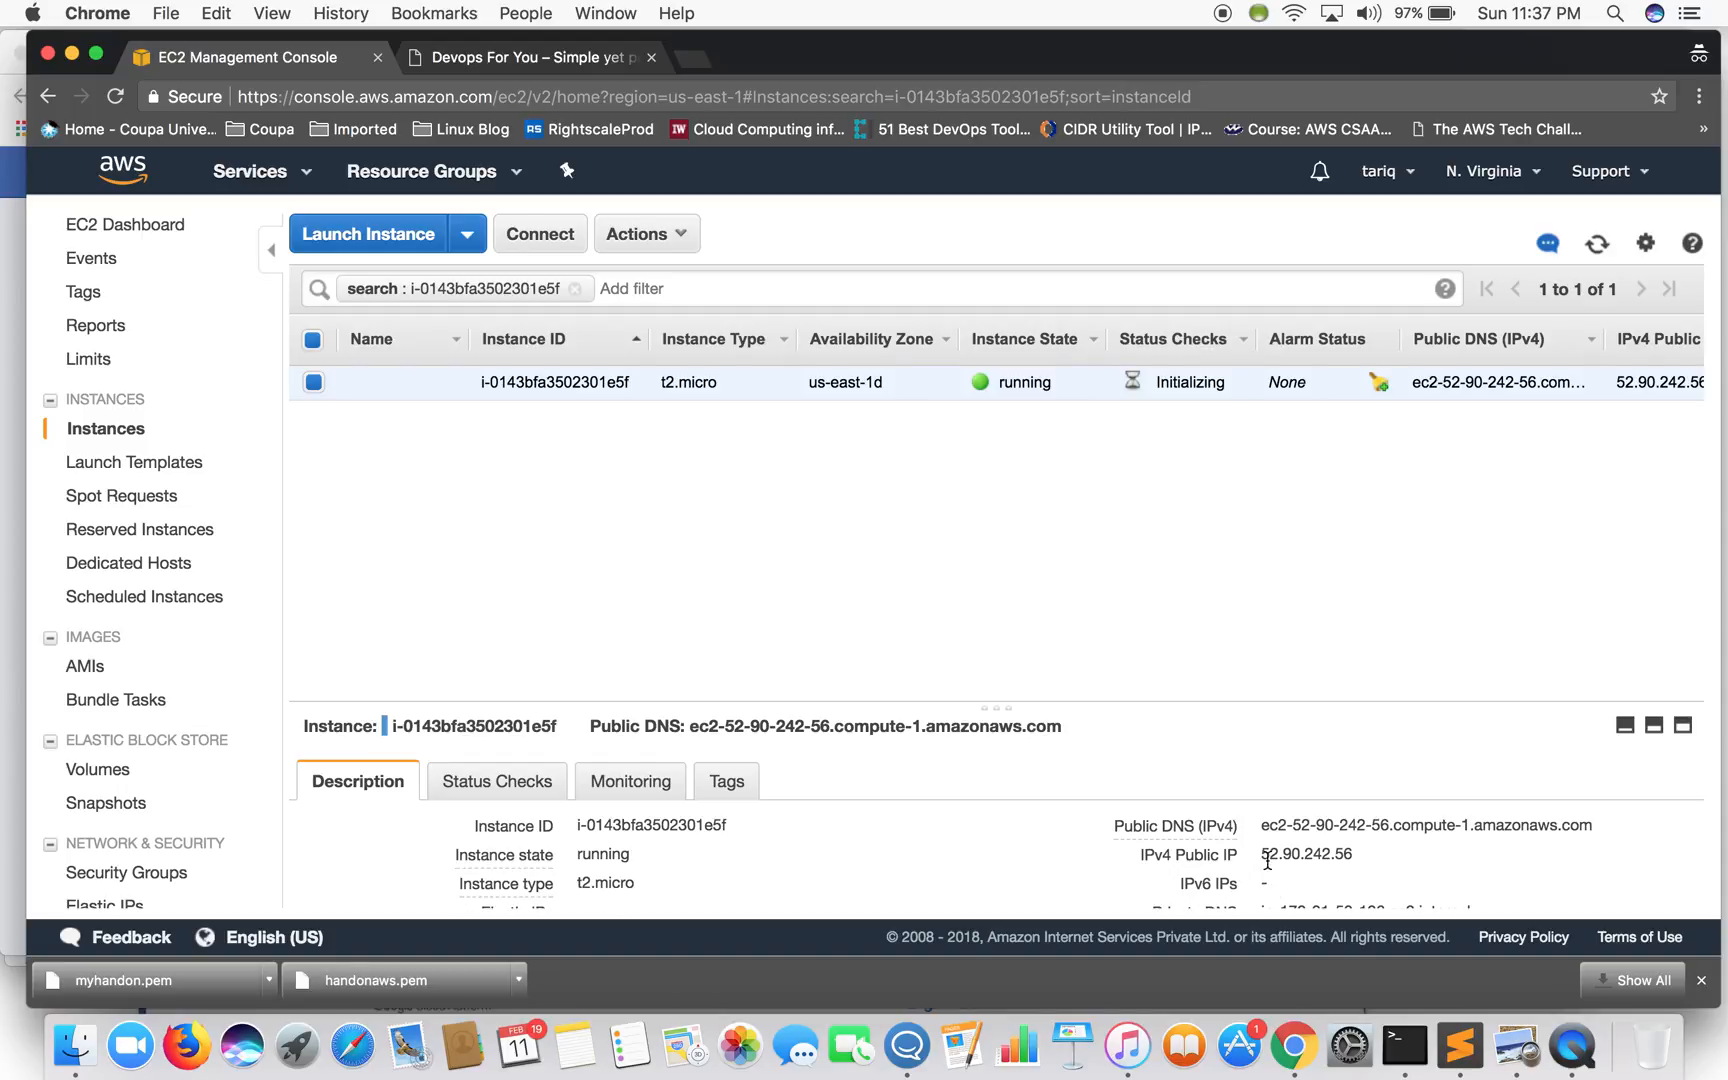
- Point out public IP 52.90.242.56 and the private IP, then bring up the instance Actions menu
{"action": "left_click_drag", "start_coordinate": [1263, 853], "coordinate": [1364, 853]}
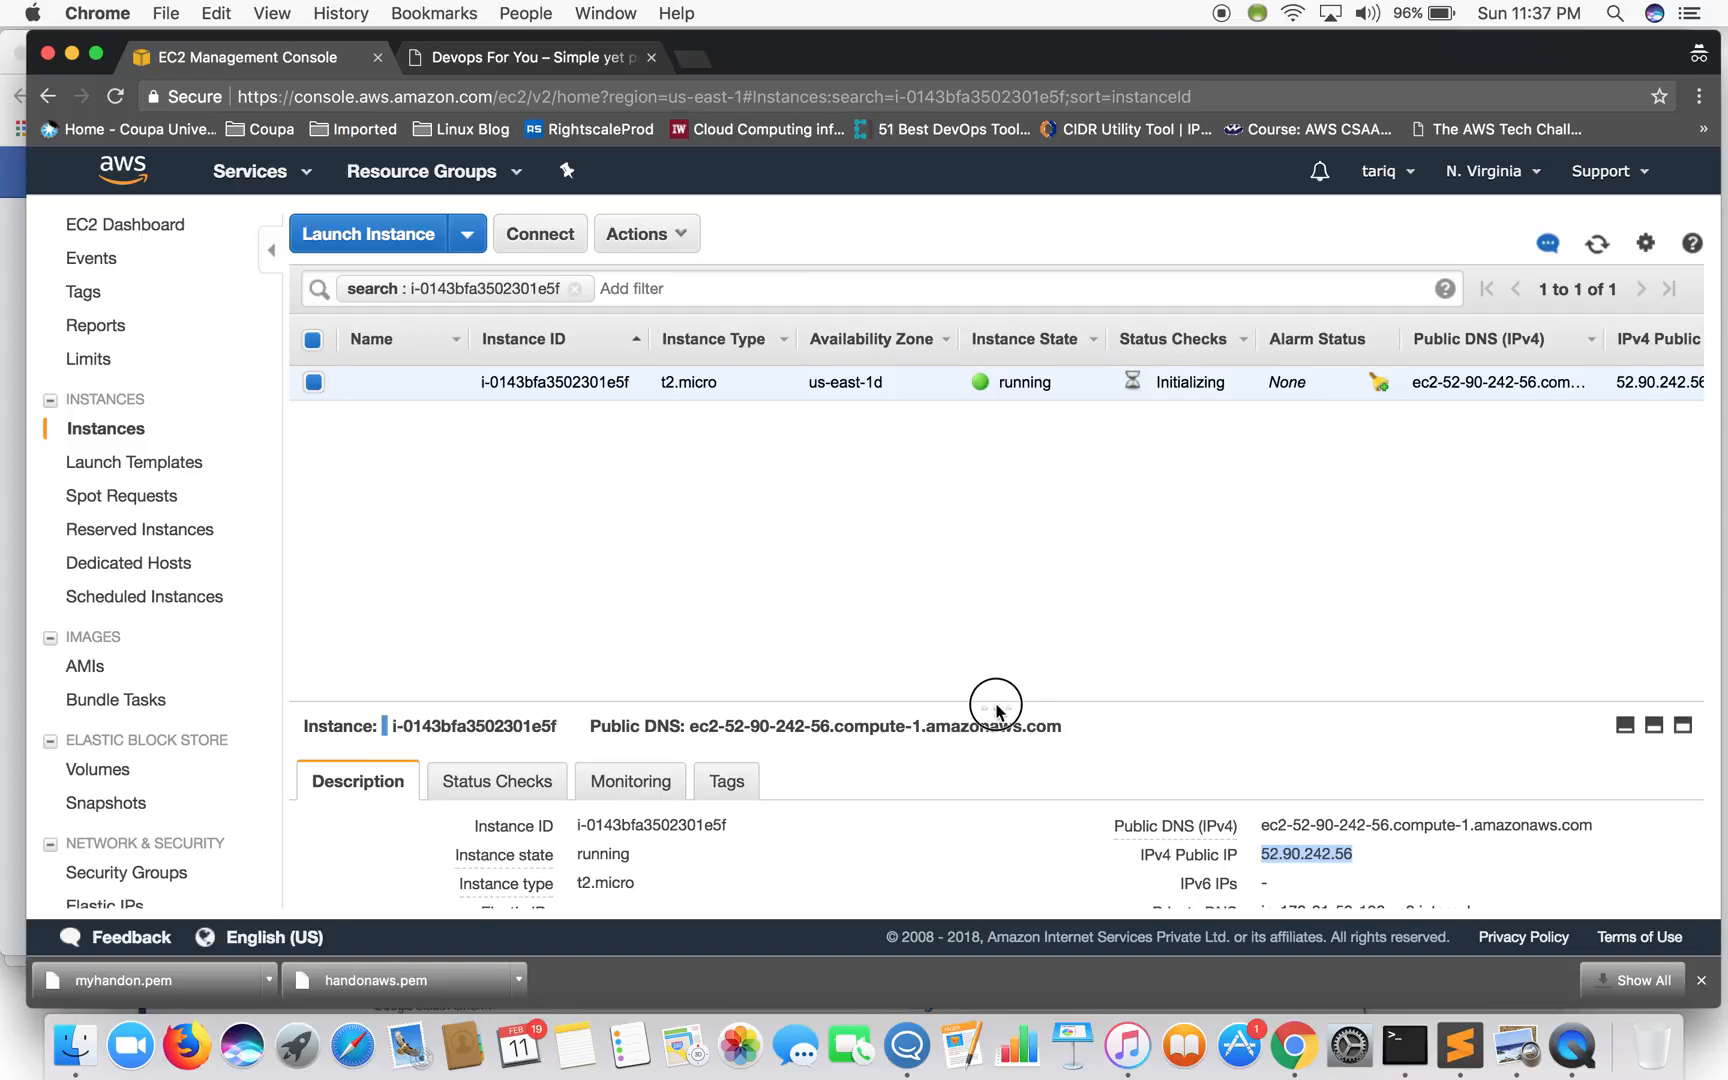
{"action": "left_click_drag", "start_coordinate": [996, 707], "coordinate": [990, 495]}
{"action": "left_click", "coordinate": [645, 233]}
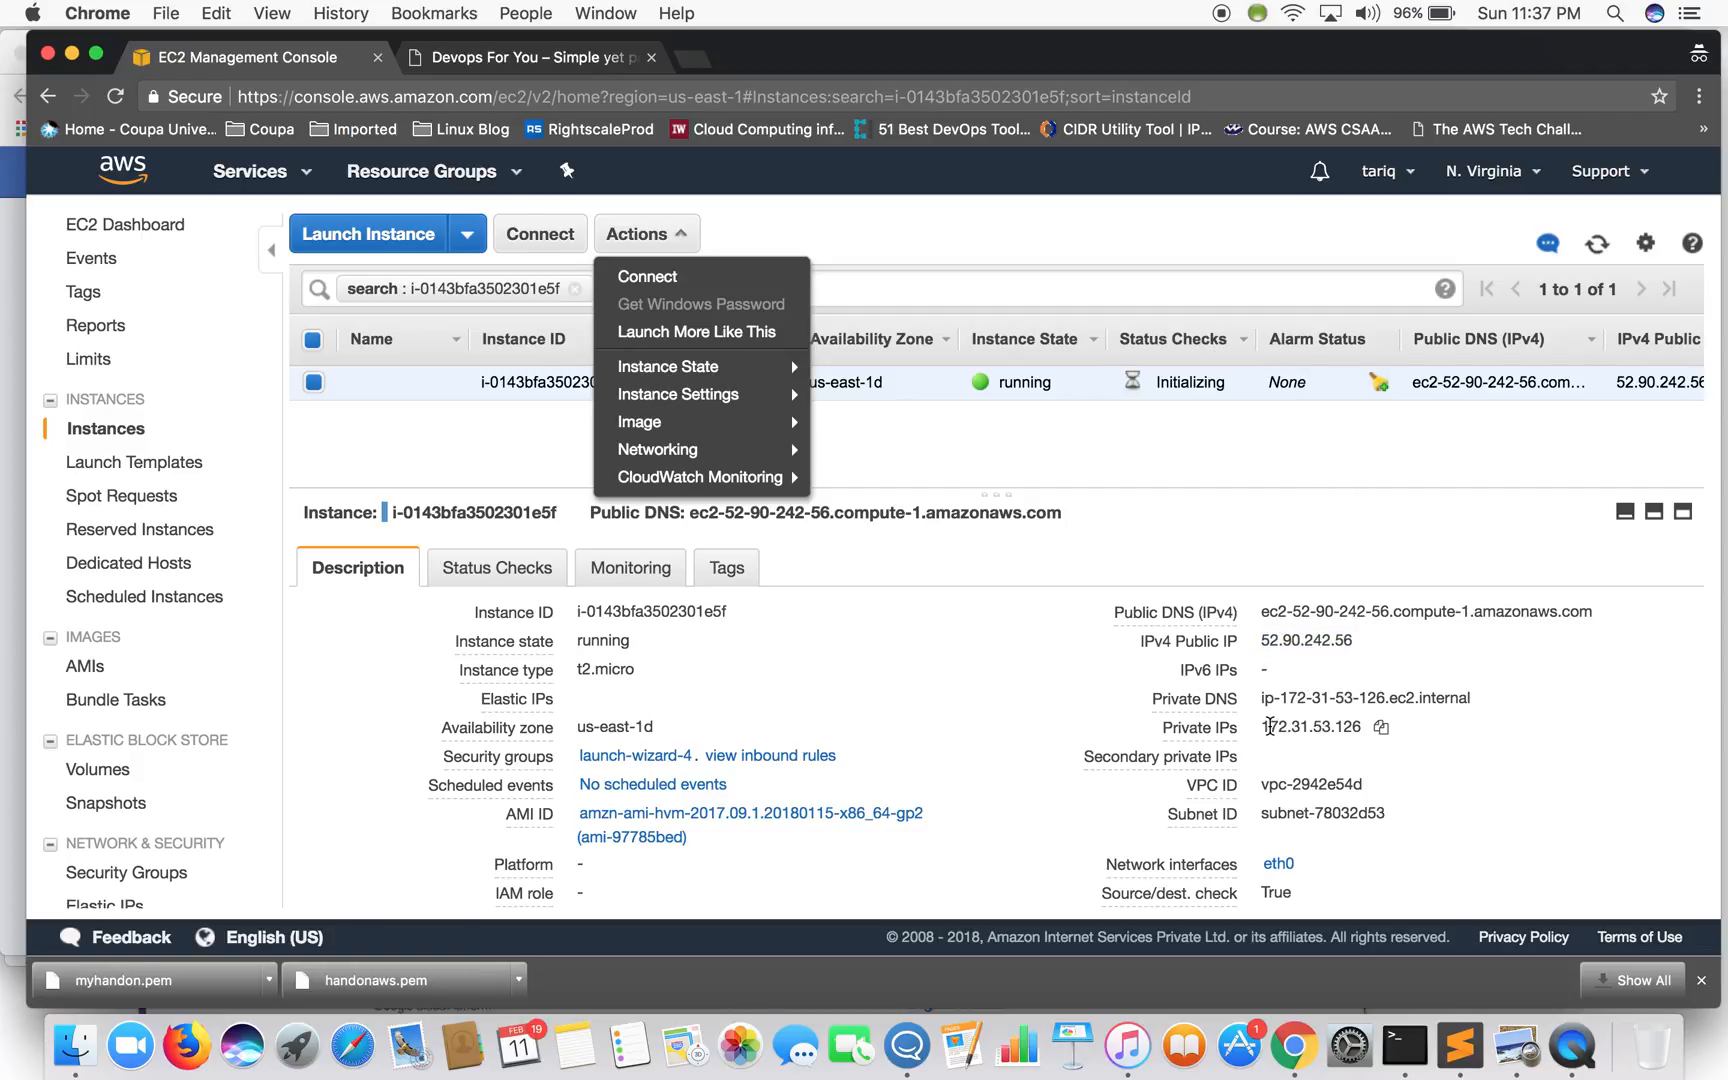
{"action": "left_click_drag", "start_coordinate": [1269, 726], "coordinate": [1357, 727]}
{"action": "left_click", "coordinate": [645, 234]}
{"action": "mouse_move", "coordinate": [668, 366]}
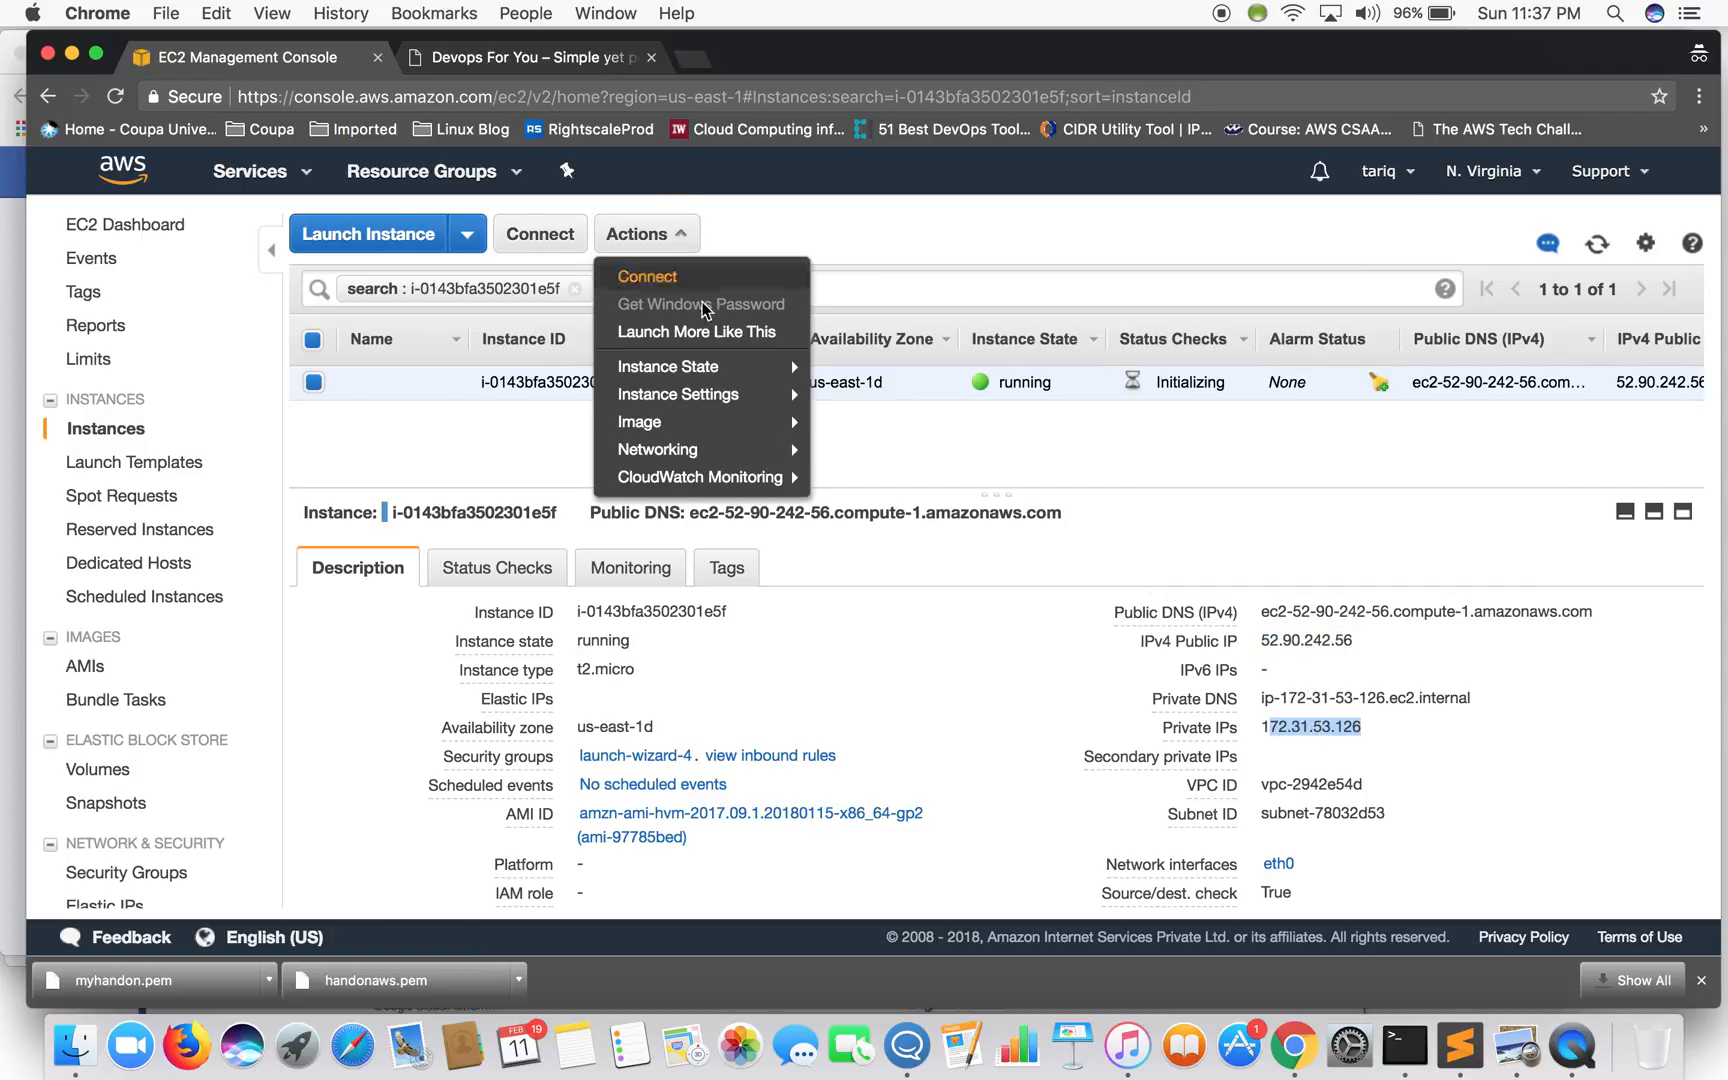
- Stop instance i-0143bfa3502301e5f and refresh the list while it shuts down
{"action": "left_click", "coordinate": [851, 394]}
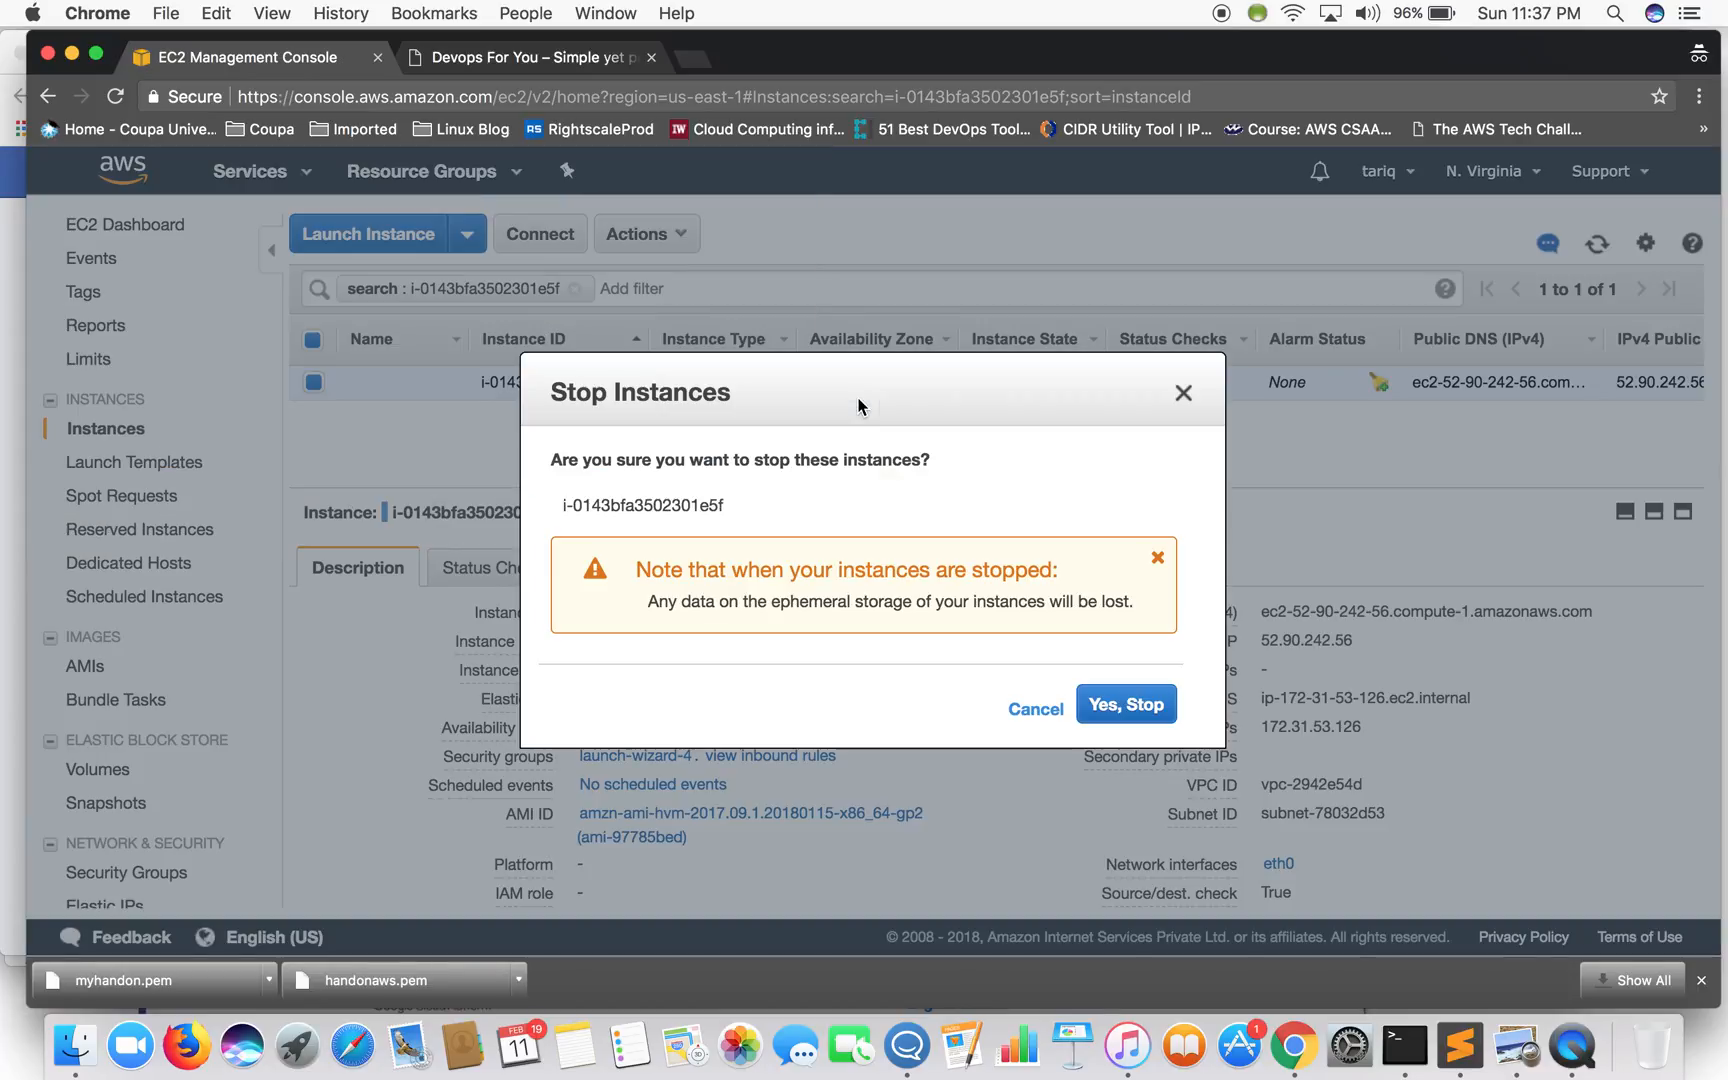
{"action": "left_click", "coordinate": [1141, 704]}
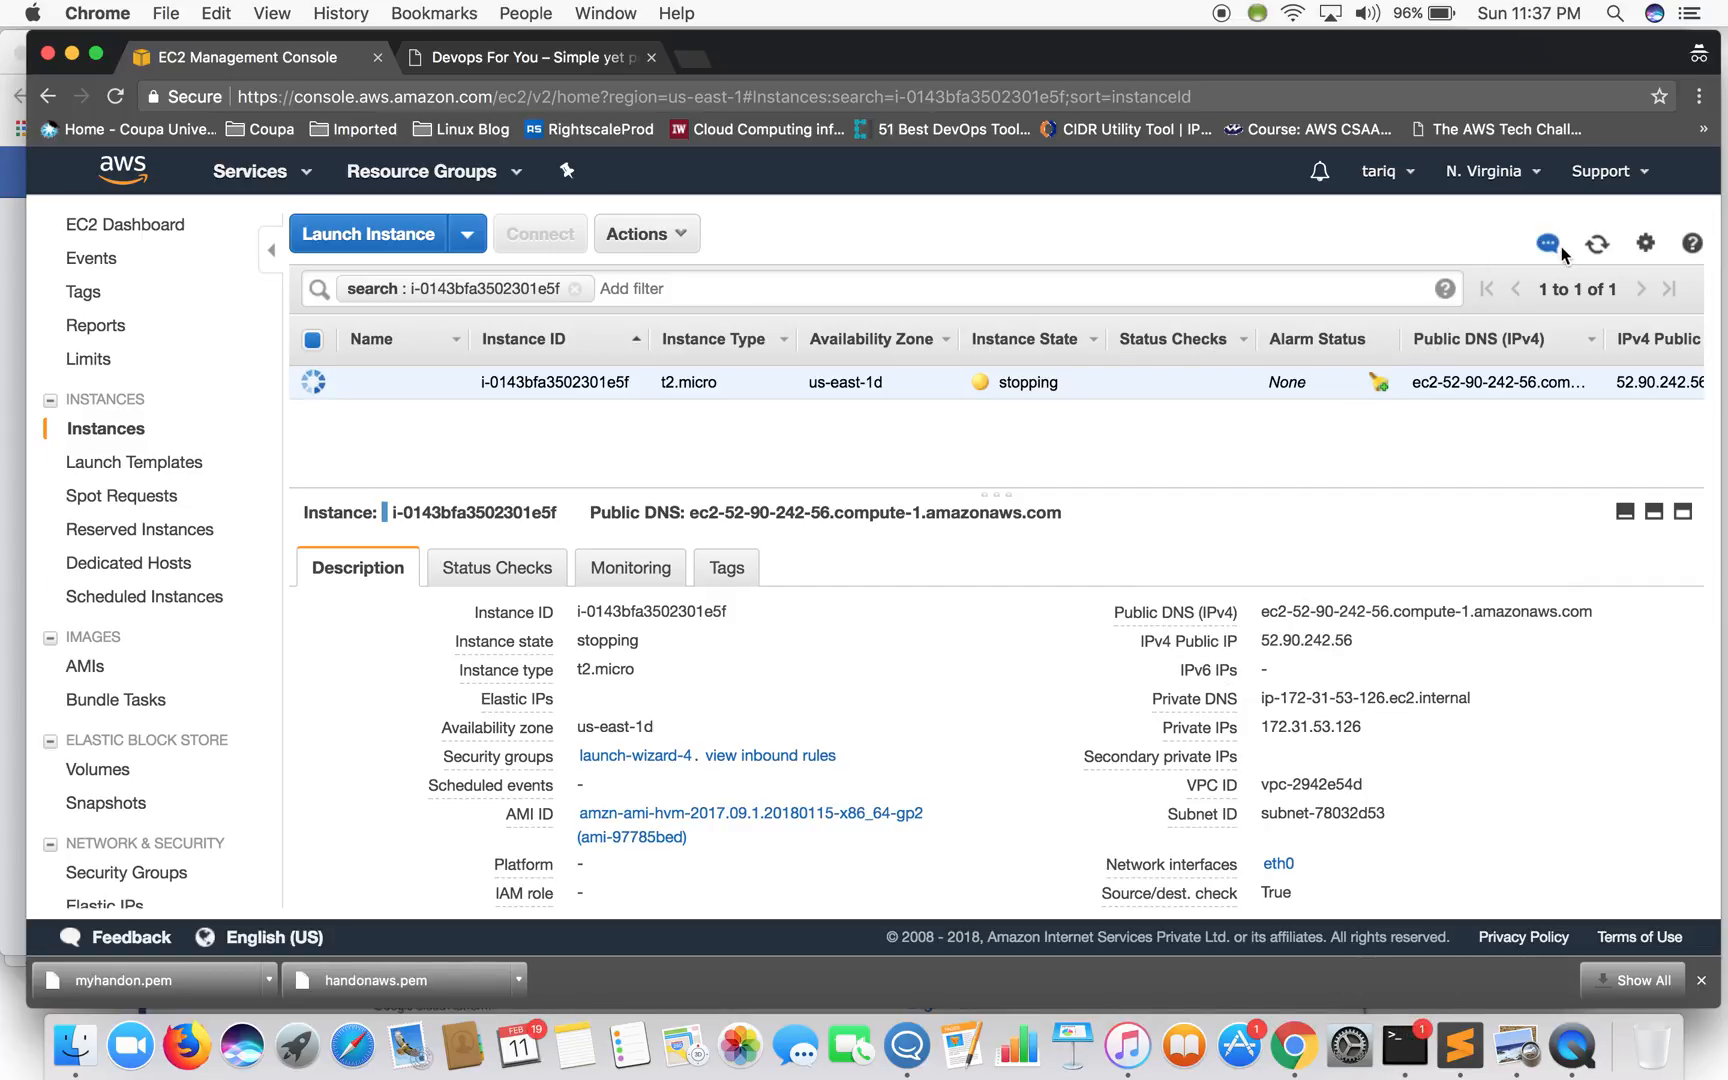
{"action": "left_click", "coordinate": [1598, 244]}
{"action": "left_click", "coordinate": [1598, 244]}
{"action": "left_click", "coordinate": [1599, 244]}
{"action": "left_click", "coordinate": [1598, 245]}
{"action": "left_click", "coordinate": [1599, 246]}
- Check the IP details and keep refreshing until the instance shows stopped with no public IP
{"action": "left_click_drag", "start_coordinate": [1146, 643], "coordinate": [1377, 729]}
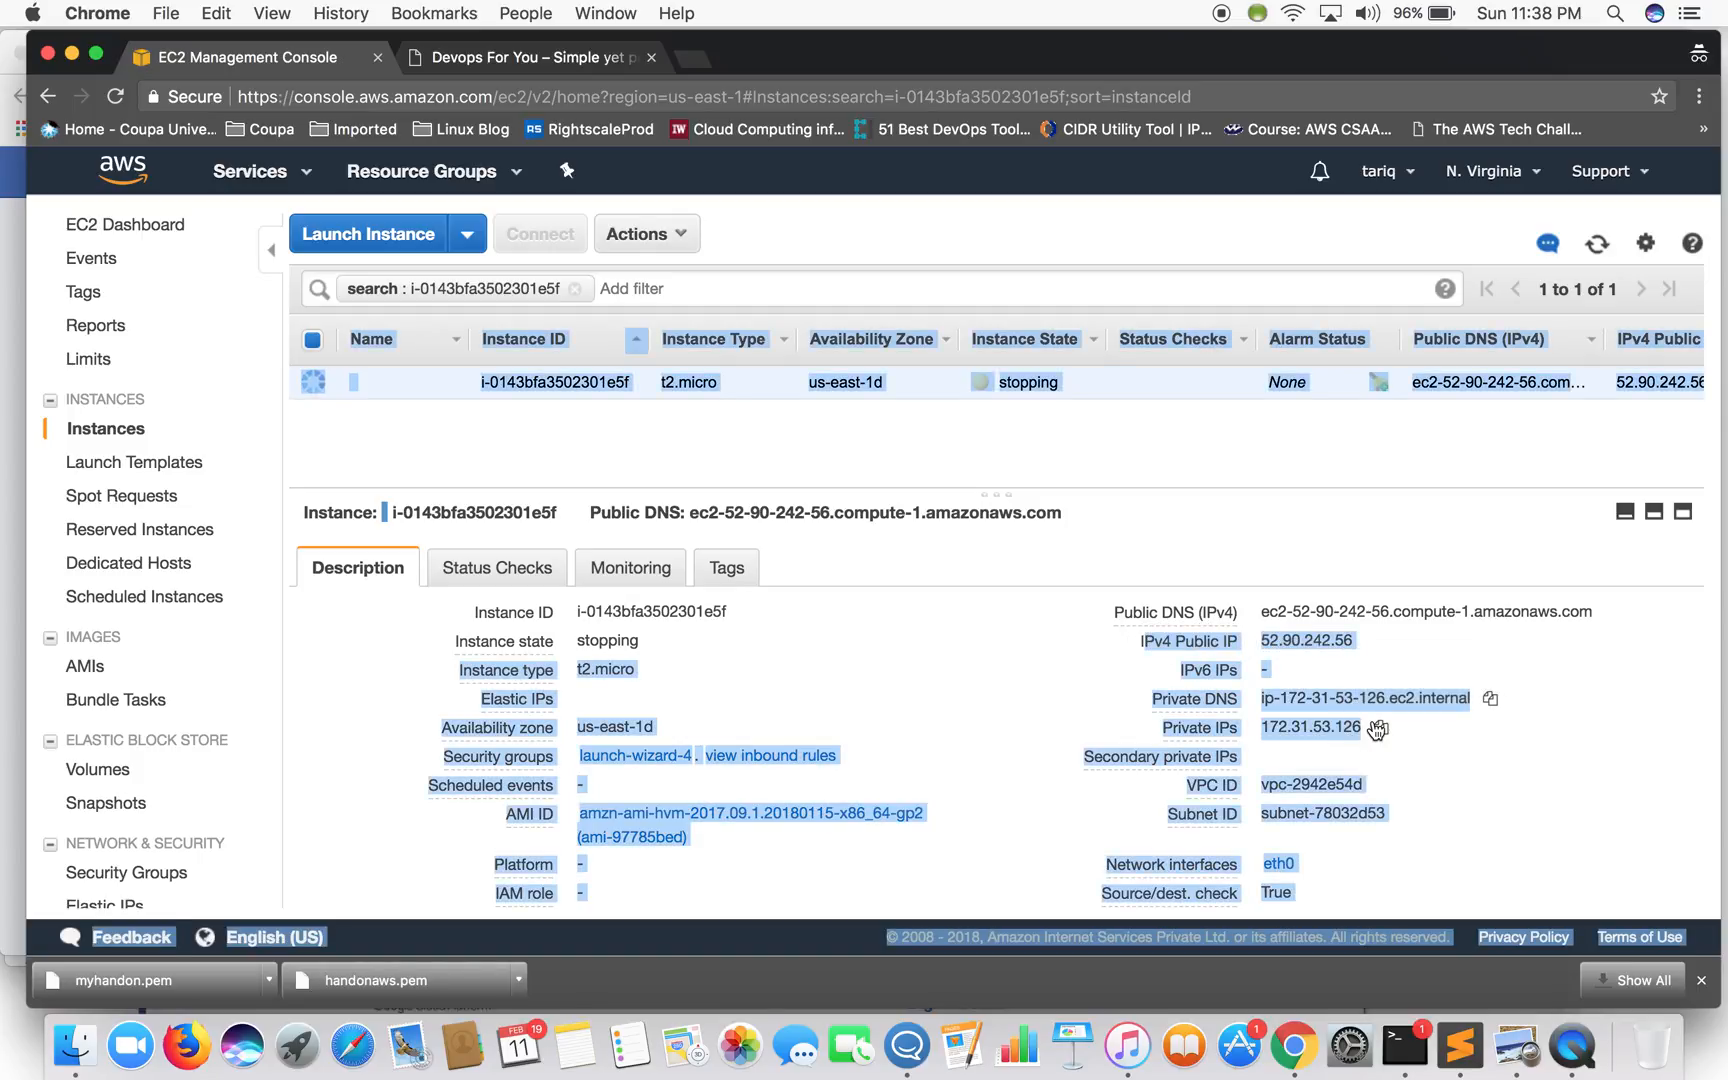
{"action": "left_click", "coordinate": [1391, 535]}
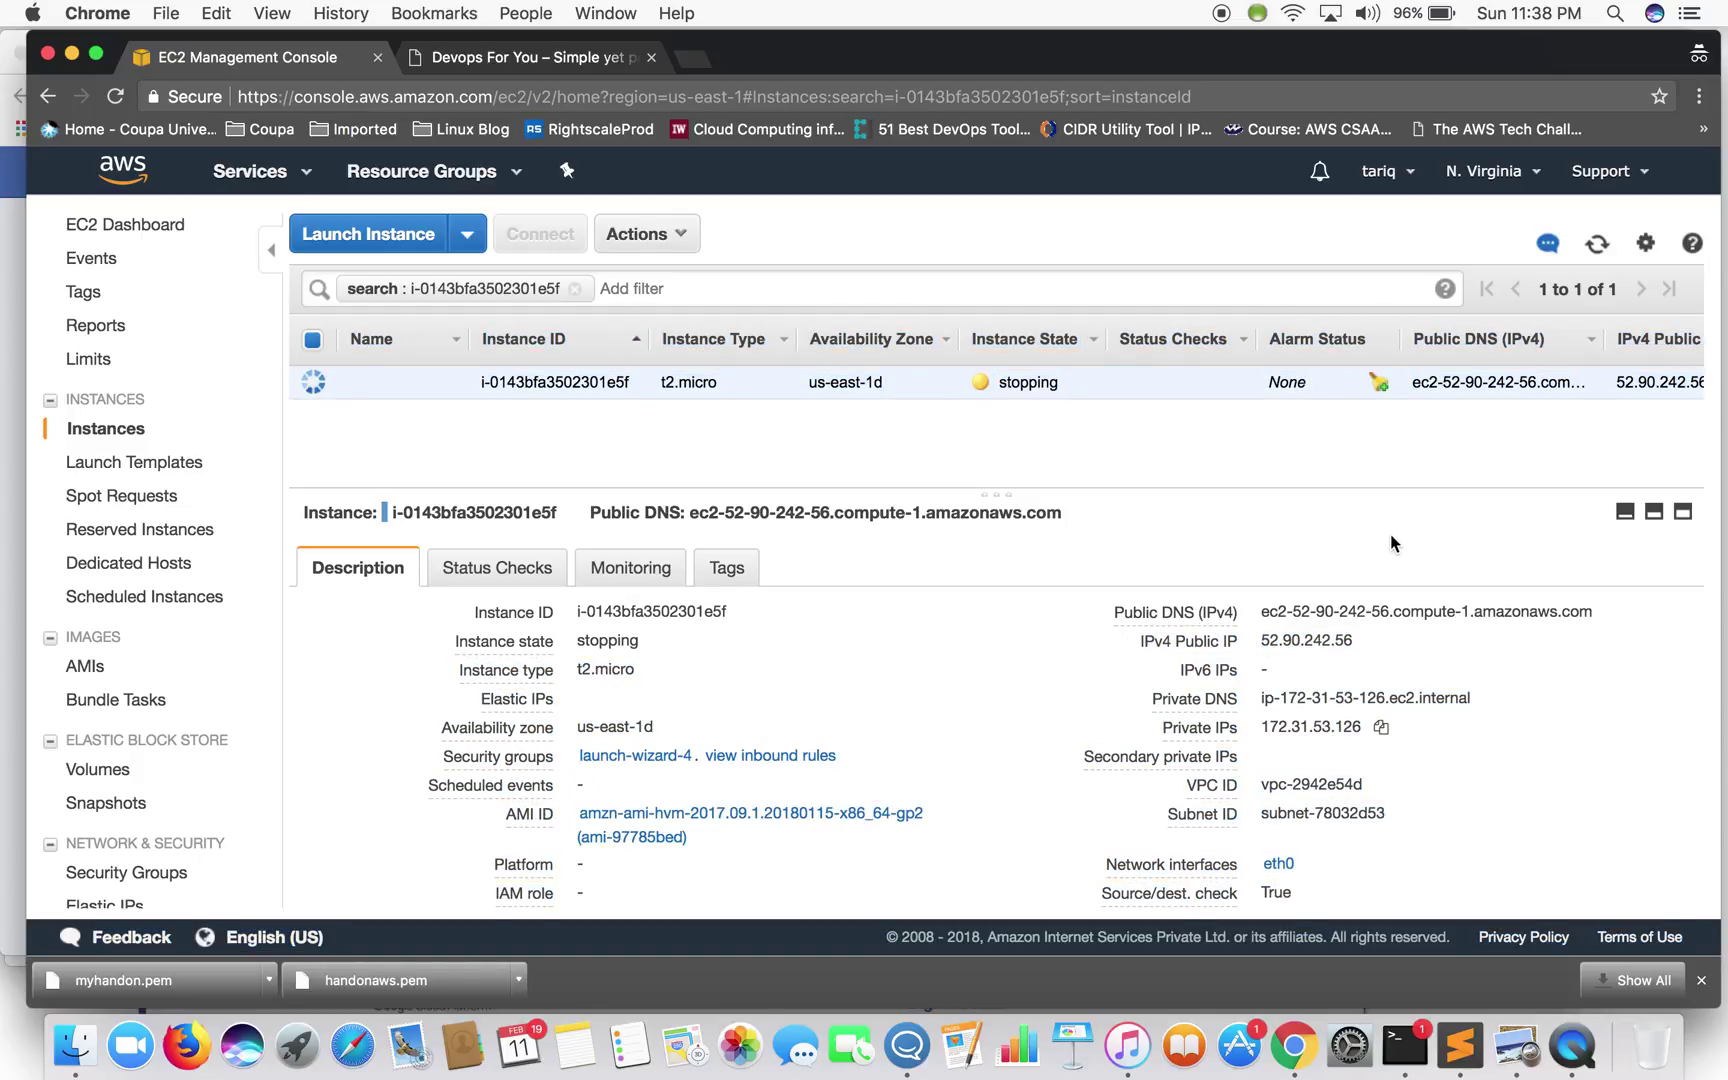
{"action": "left_click", "coordinate": [1595, 244]}
{"action": "left_click", "coordinate": [1598, 245]}
{"action": "left_click", "coordinate": [1597, 244]}
{"action": "left_click", "coordinate": [1597, 245]}
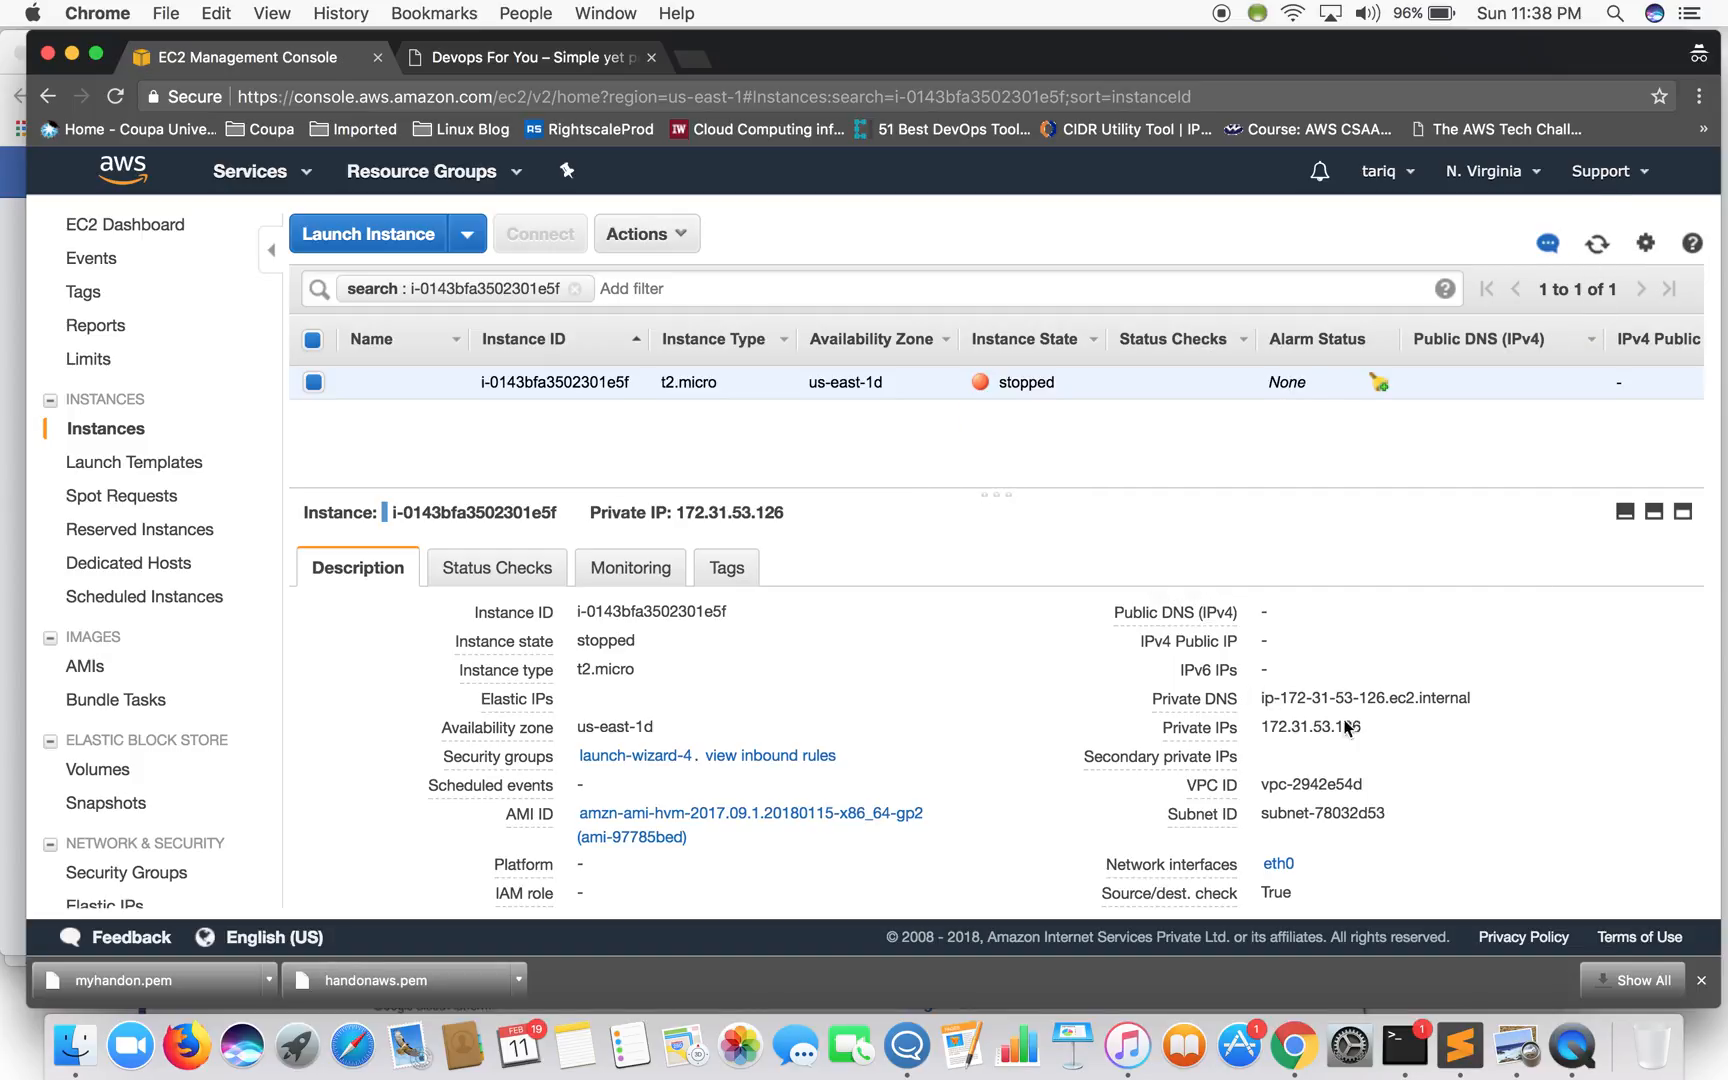
- Start the instance again and refresh until it runs with new public IP 52.204.204.173, private IP 172.31.53.126 unchanged
{"action": "left_click_drag", "start_coordinate": [1261, 727], "coordinate": [1361, 730]}
{"action": "left_click", "coordinate": [648, 235]}
{"action": "mouse_move", "coordinate": [669, 366]}
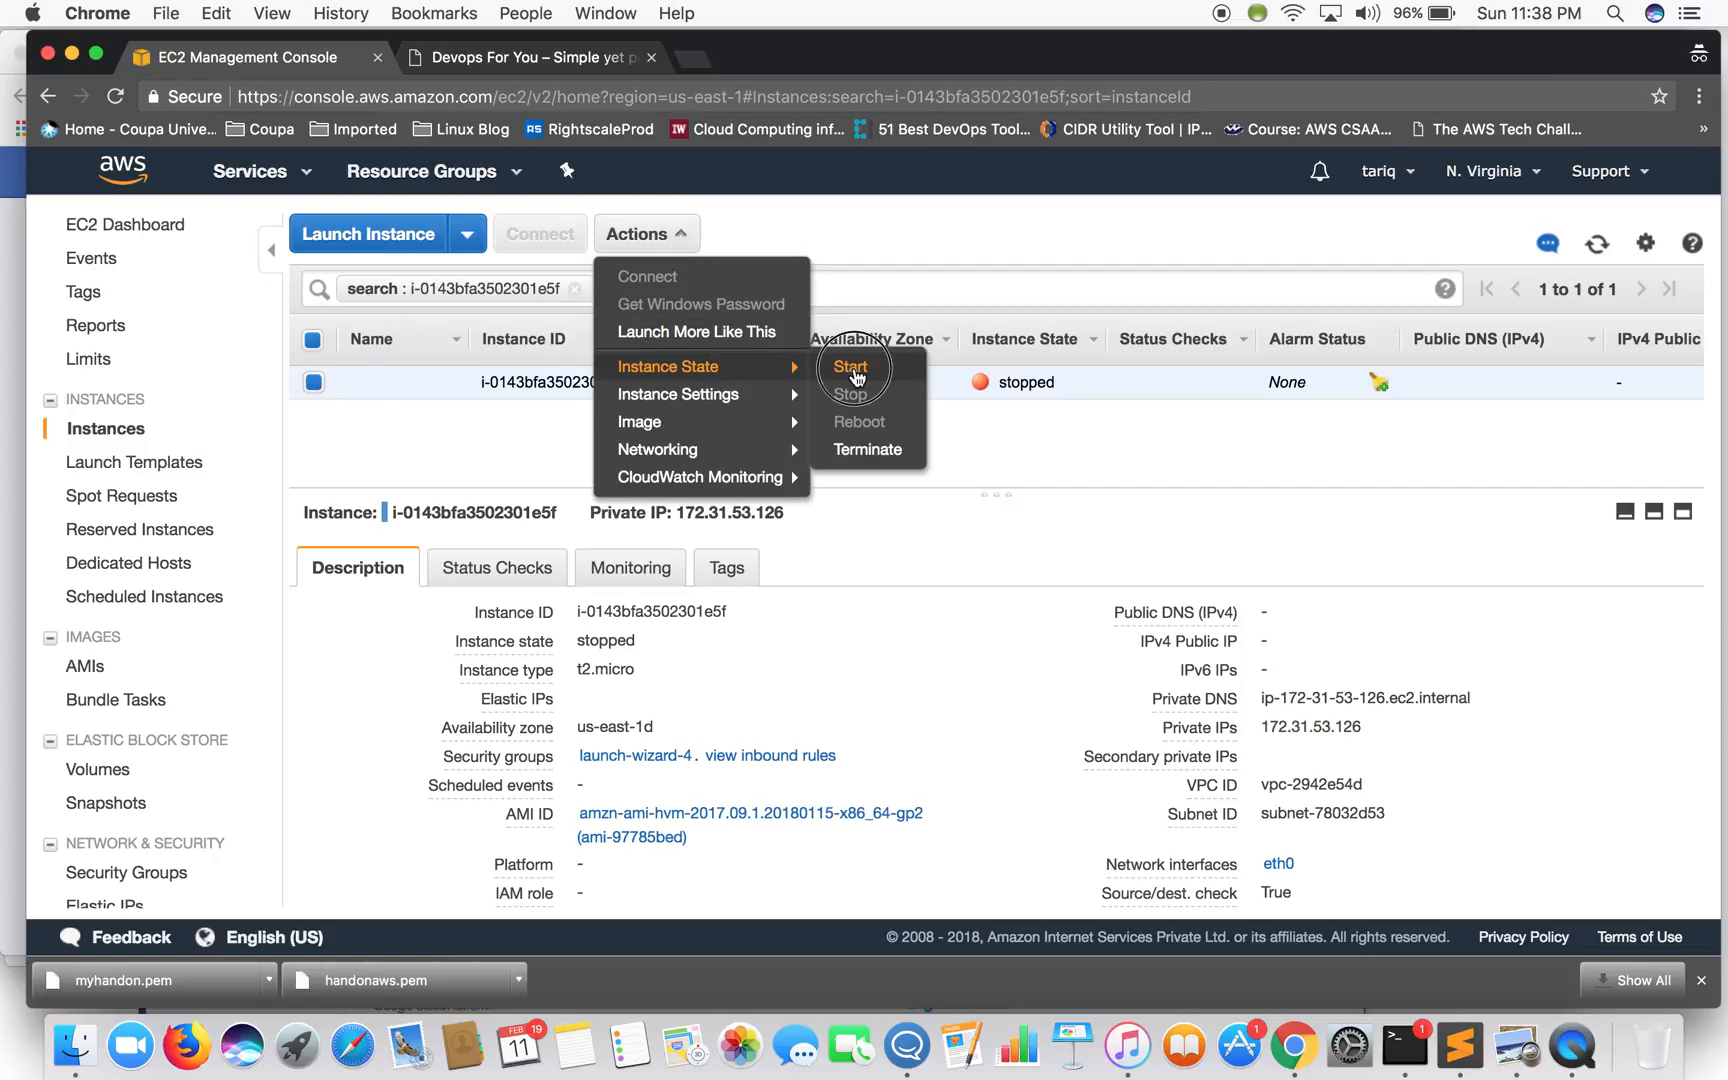
{"action": "left_click", "coordinate": [837, 366]}
{"action": "left_click", "coordinate": [1052, 639]}
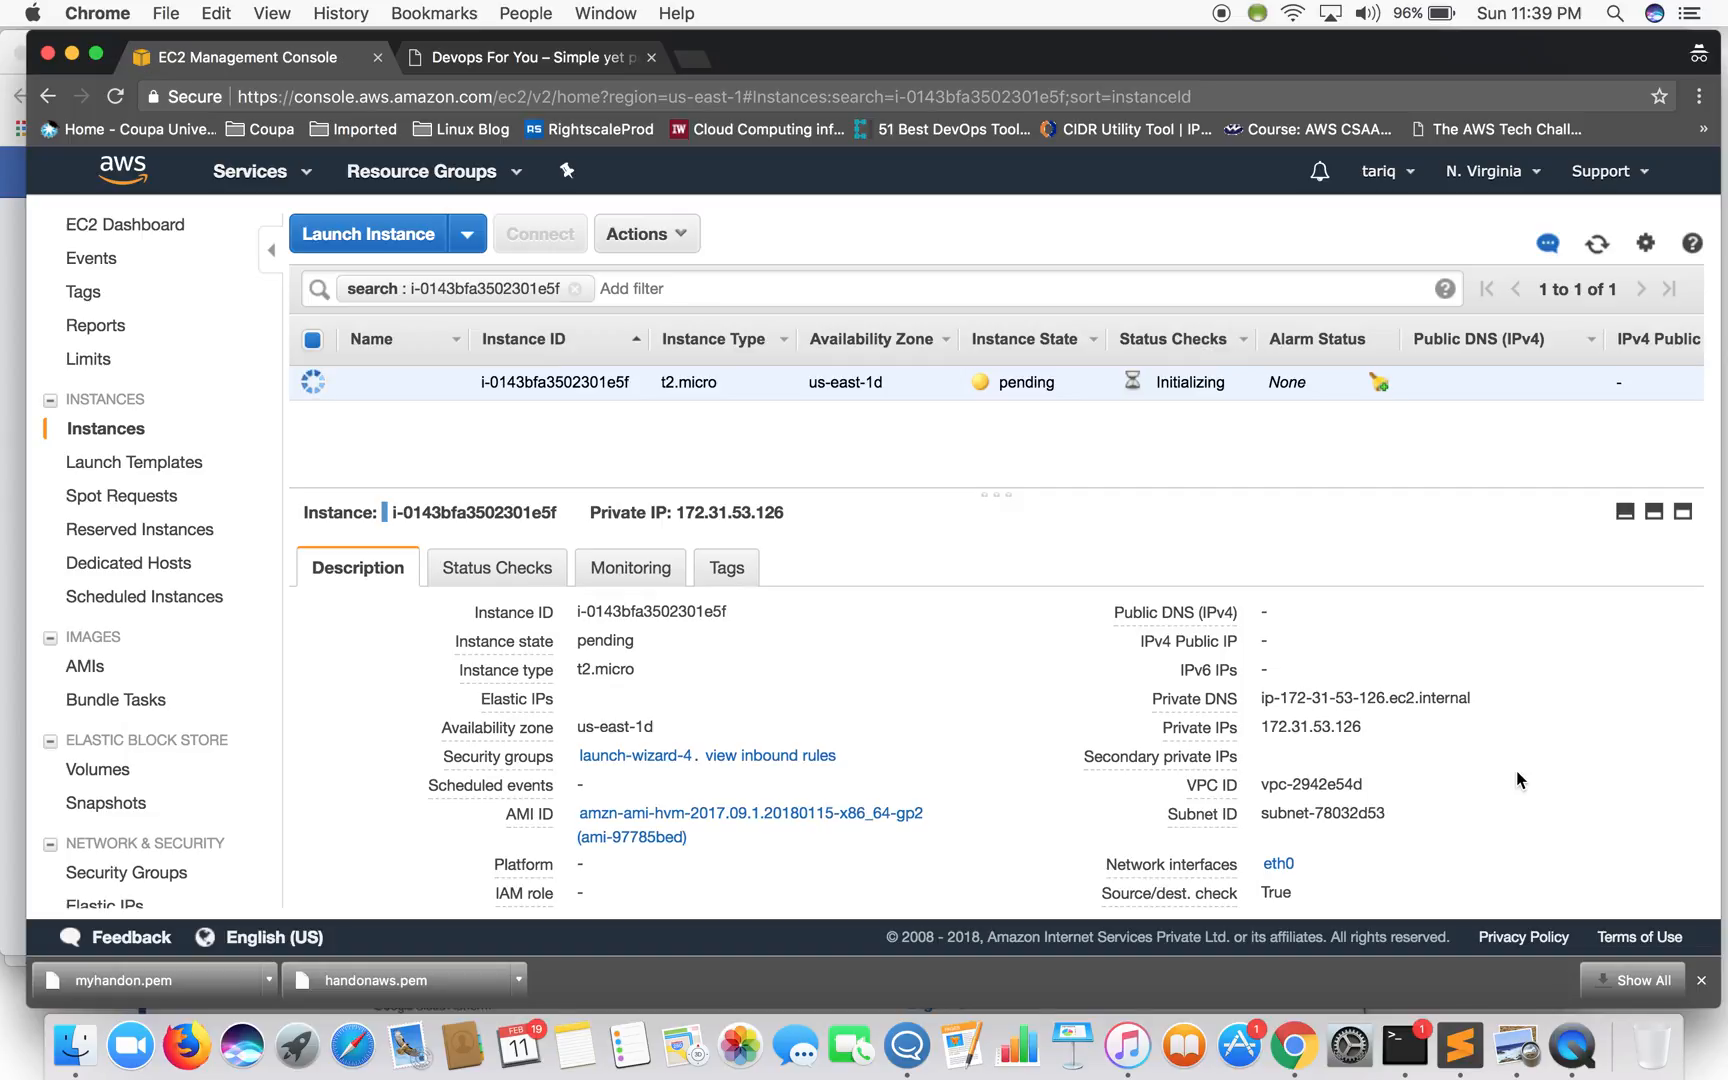
{"action": "left_click", "coordinate": [1597, 245]}
{"action": "left_click", "coordinate": [1597, 243]}
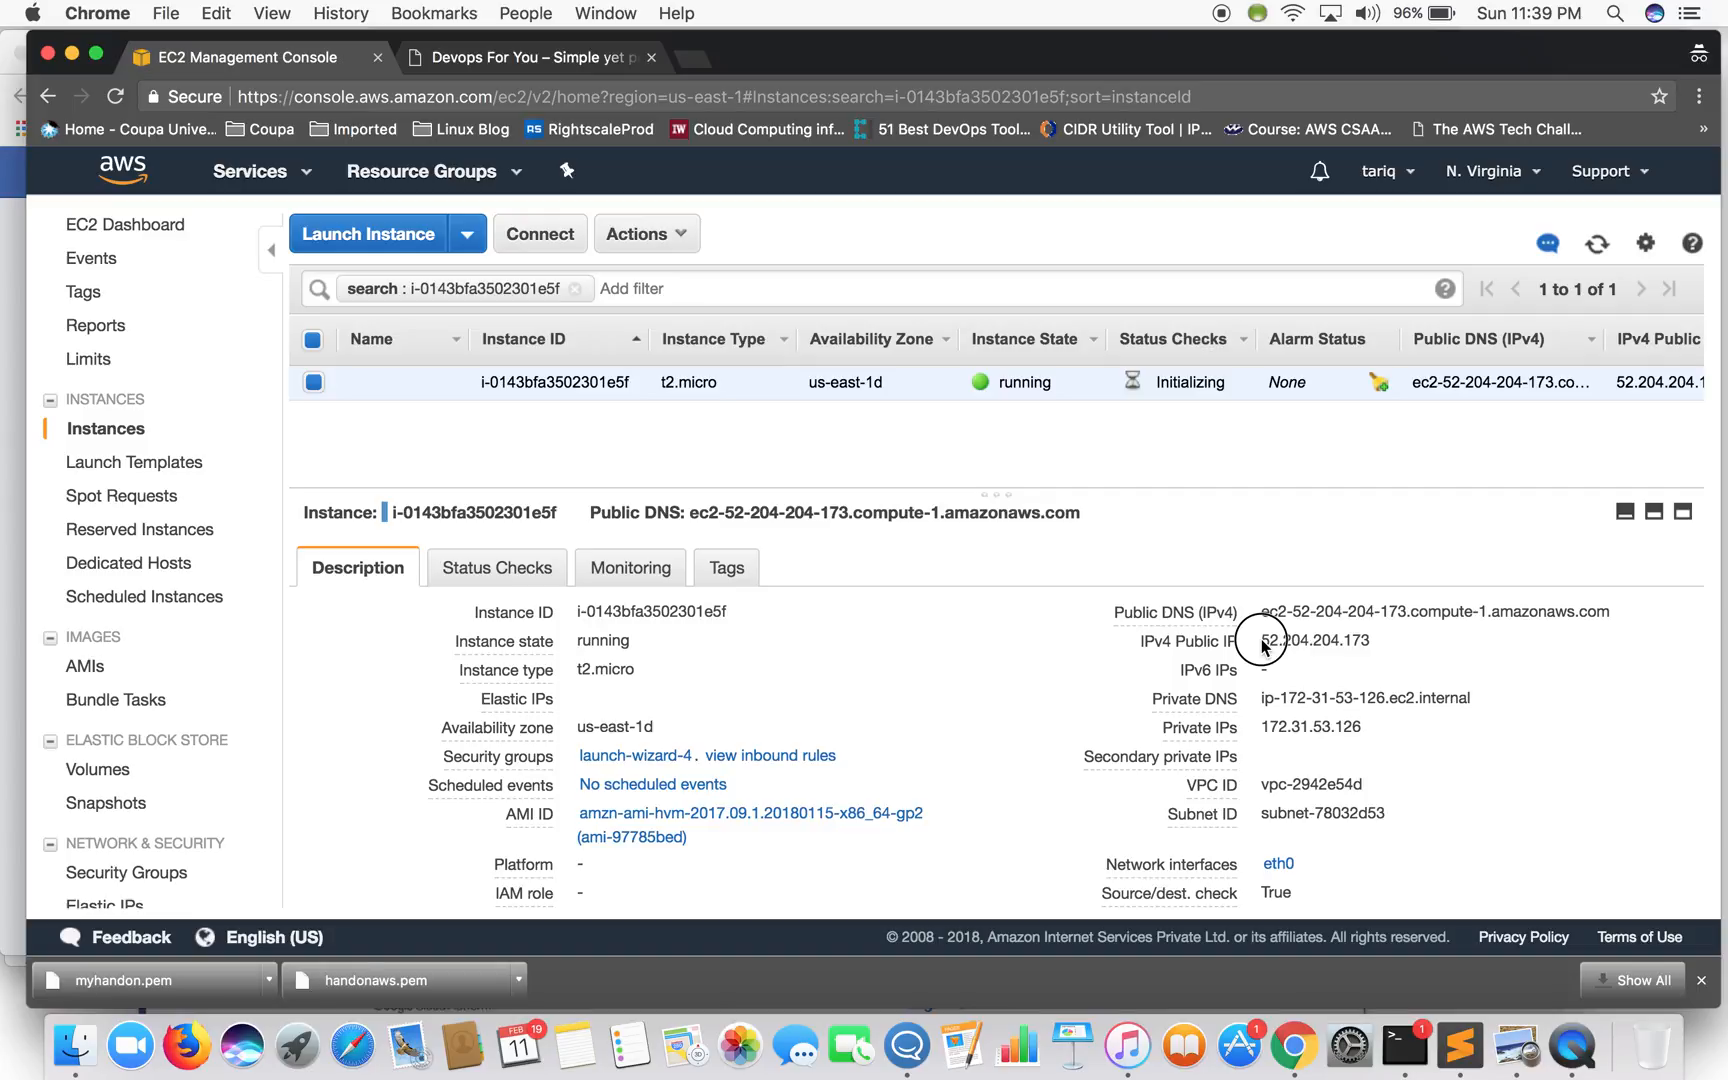
- Highlight the new public IP 52.204.204.173, then return to the AWS console home page
{"action": "left_click_drag", "start_coordinate": [1261, 640], "coordinate": [1372, 640]}
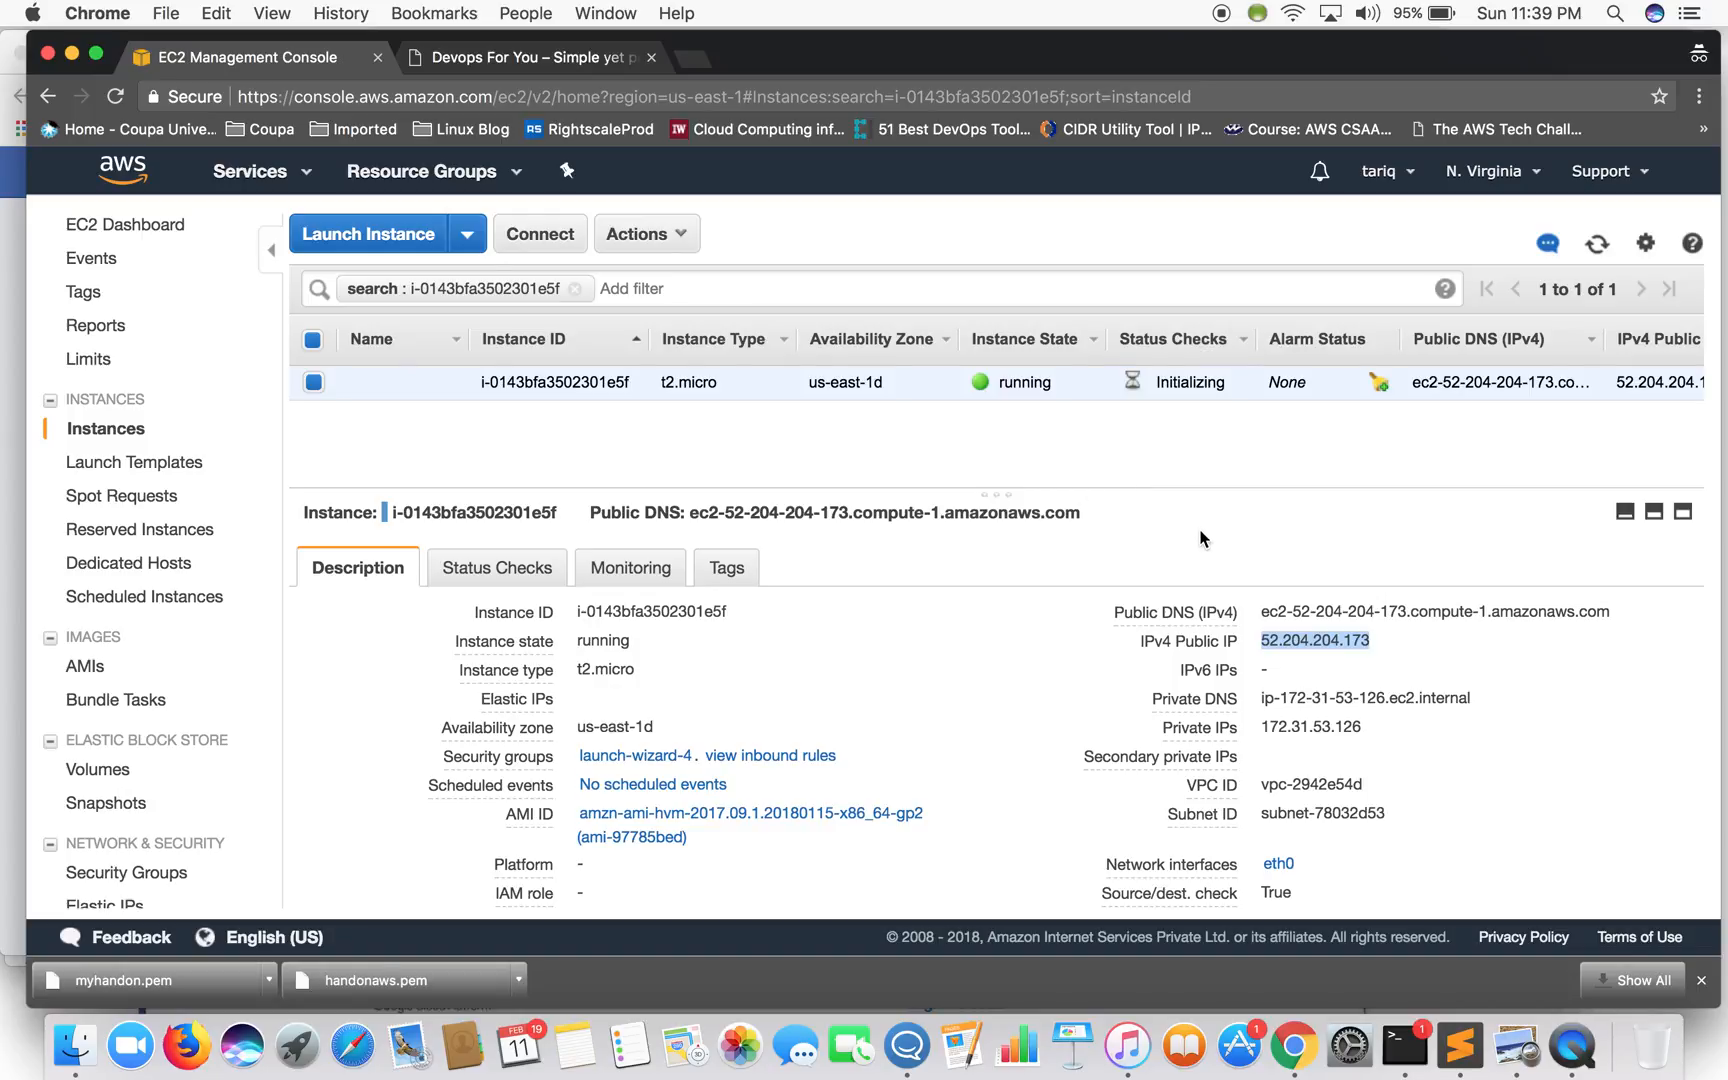
{"action": "left_click", "coordinate": [1262, 746]}
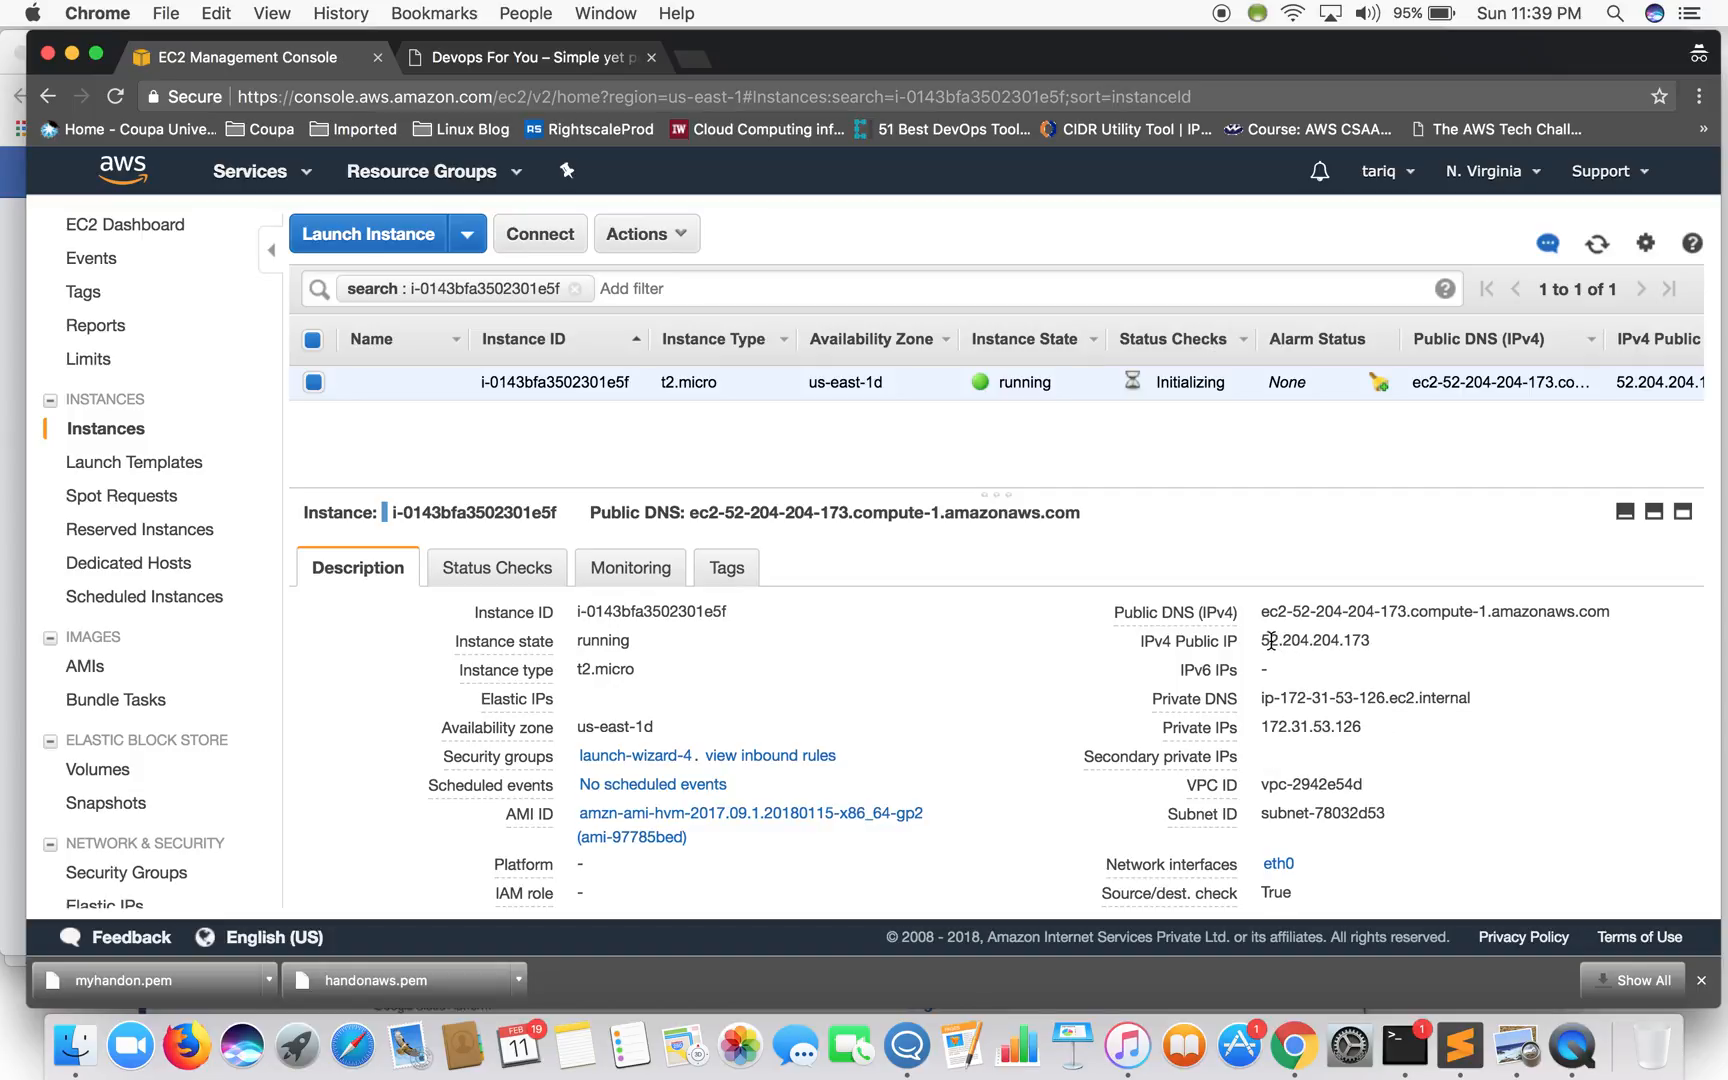
{"action": "left_click_drag", "start_coordinate": [1262, 641], "coordinate": [1391, 643]}
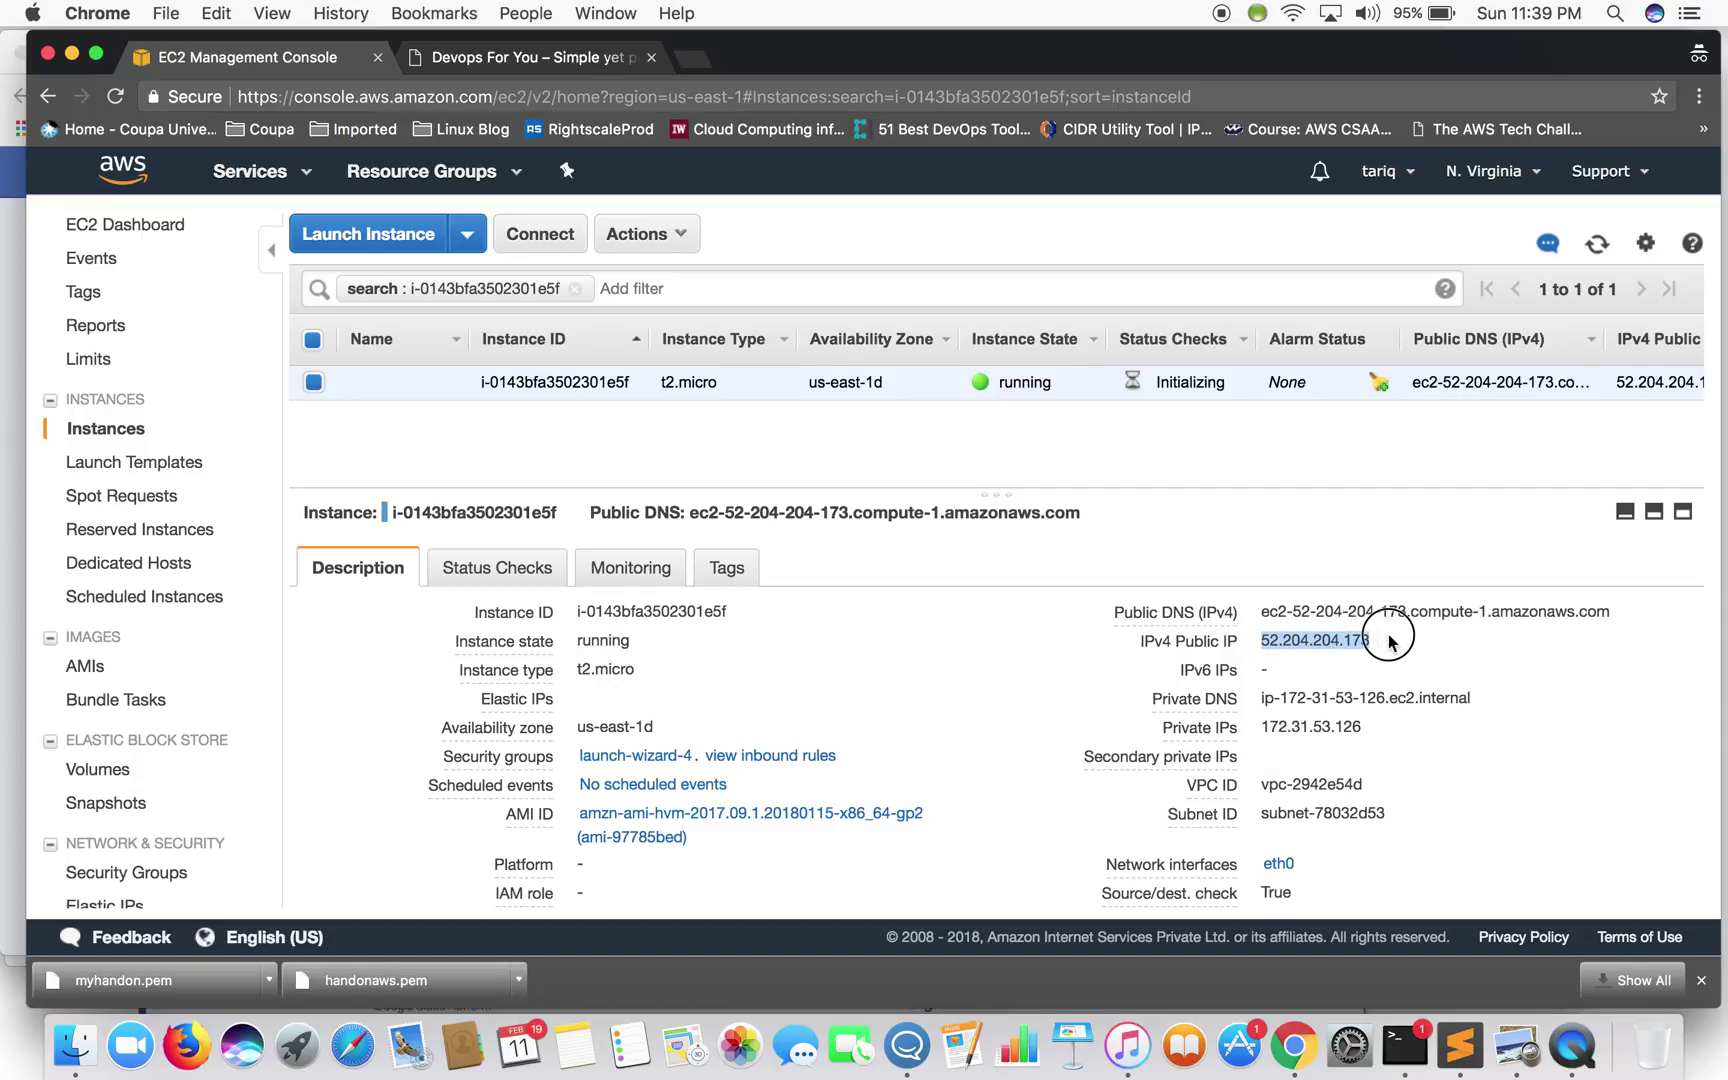
{"action": "left_click", "coordinate": [1010, 483]}
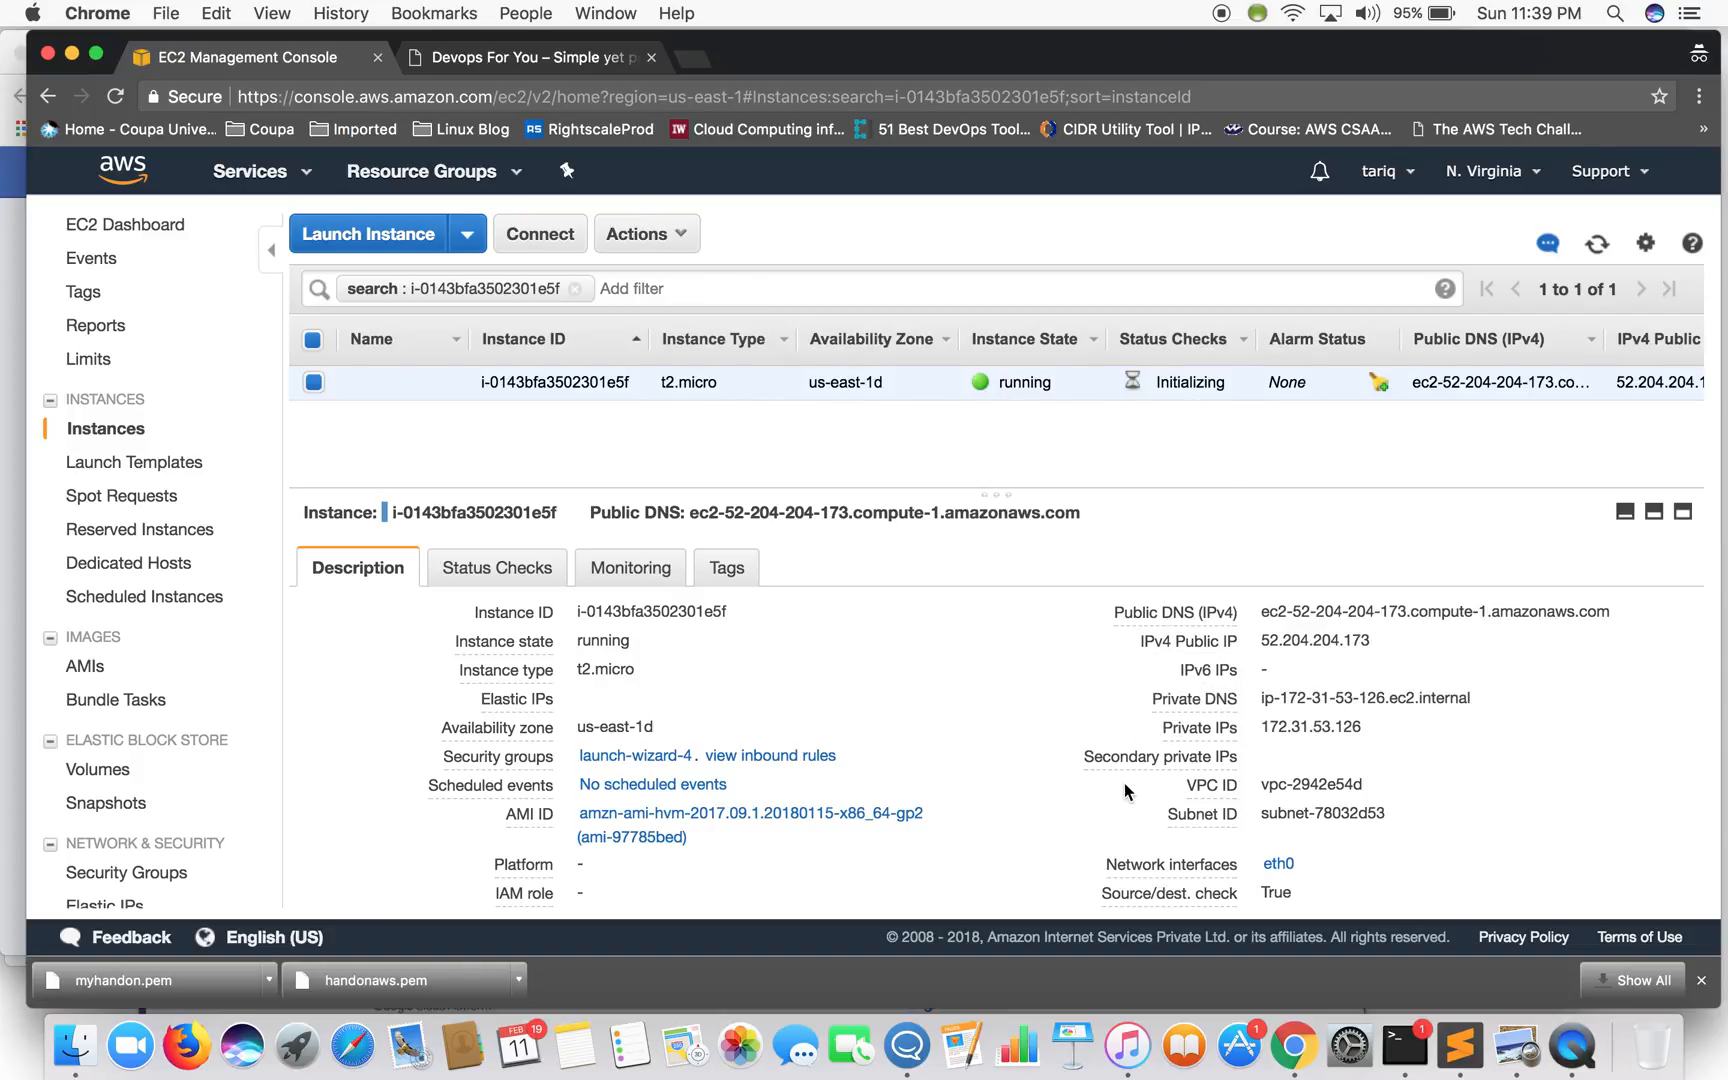
{"action": "left_click", "coordinate": [124, 172]}
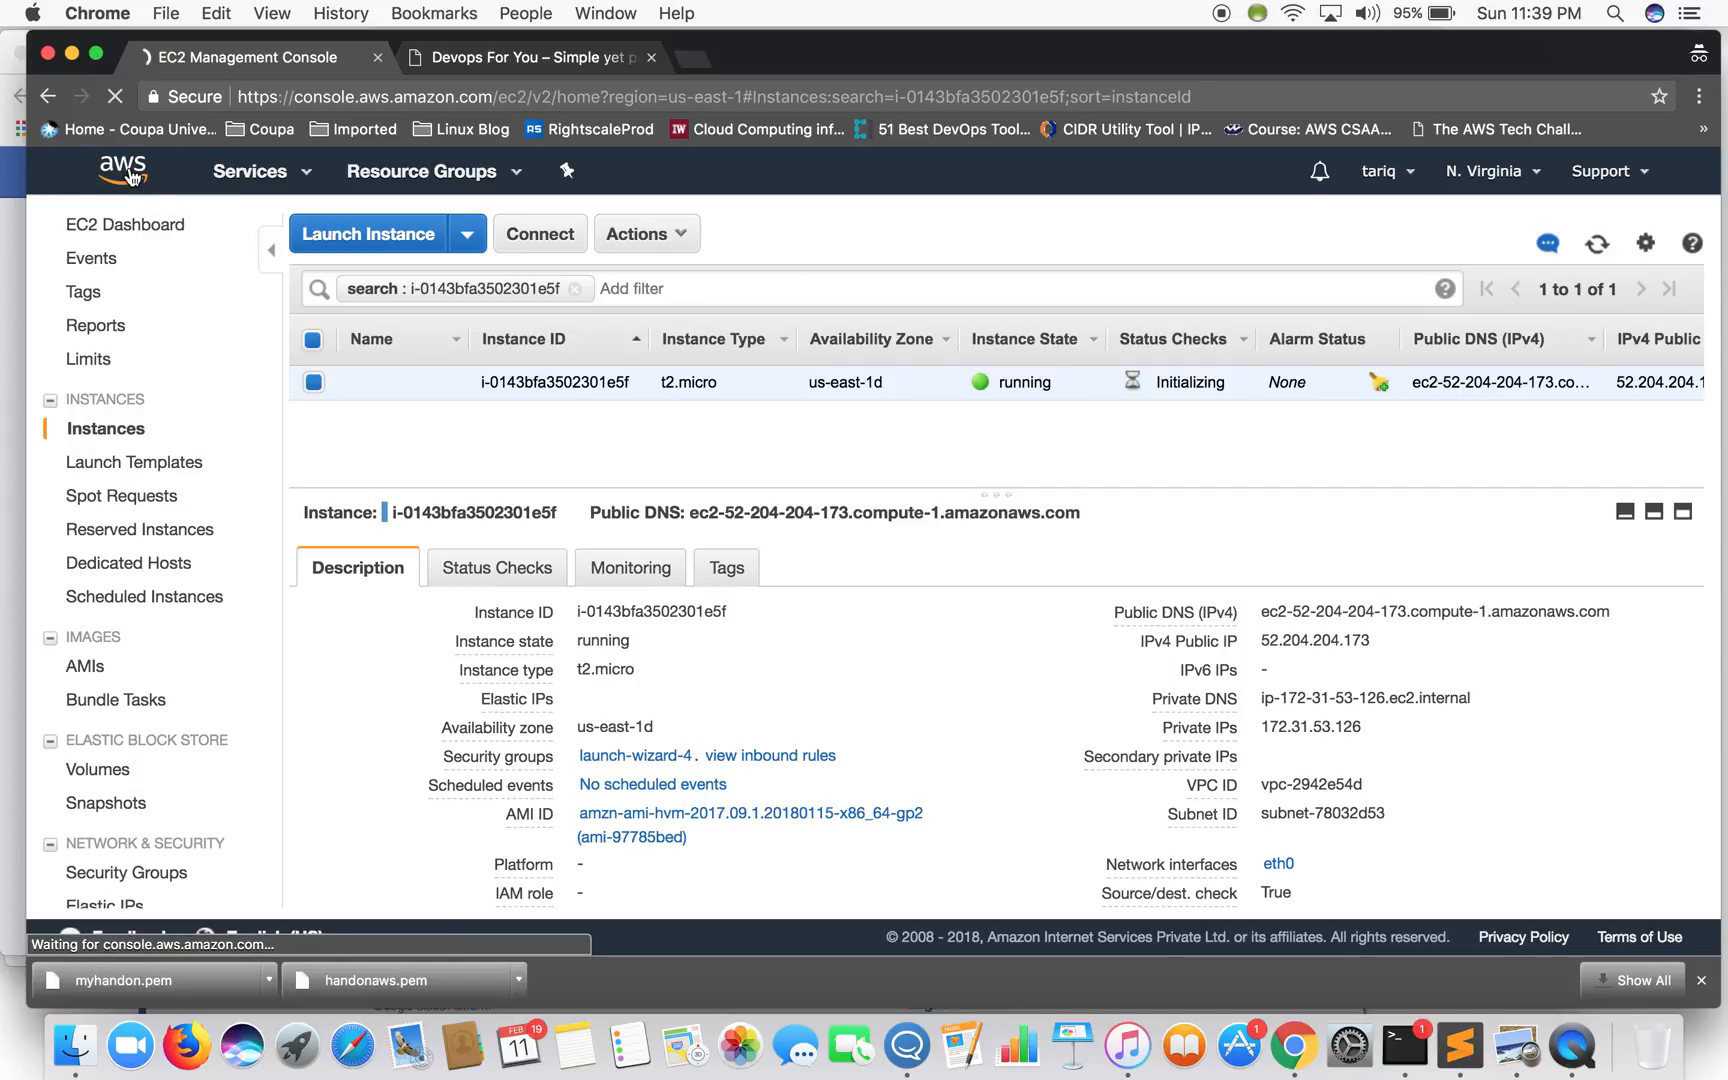